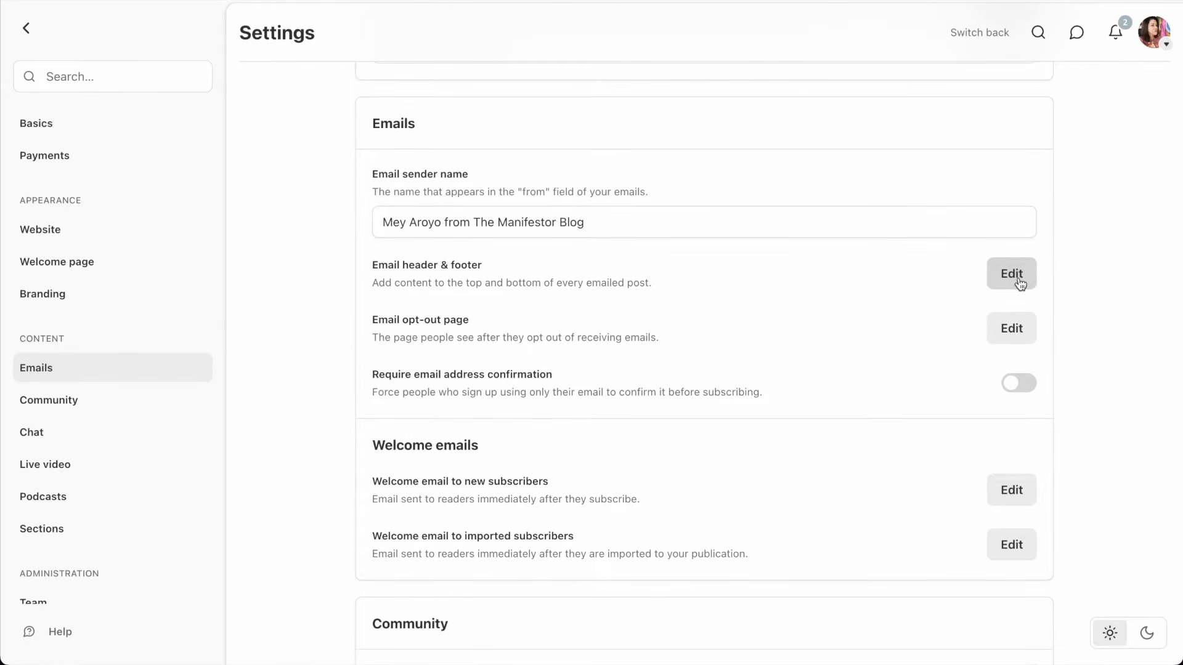
Step: Open the Substack email header and footer for editing, and create a blank 1300 × 800 px design in Canva
left_click(1013, 277)
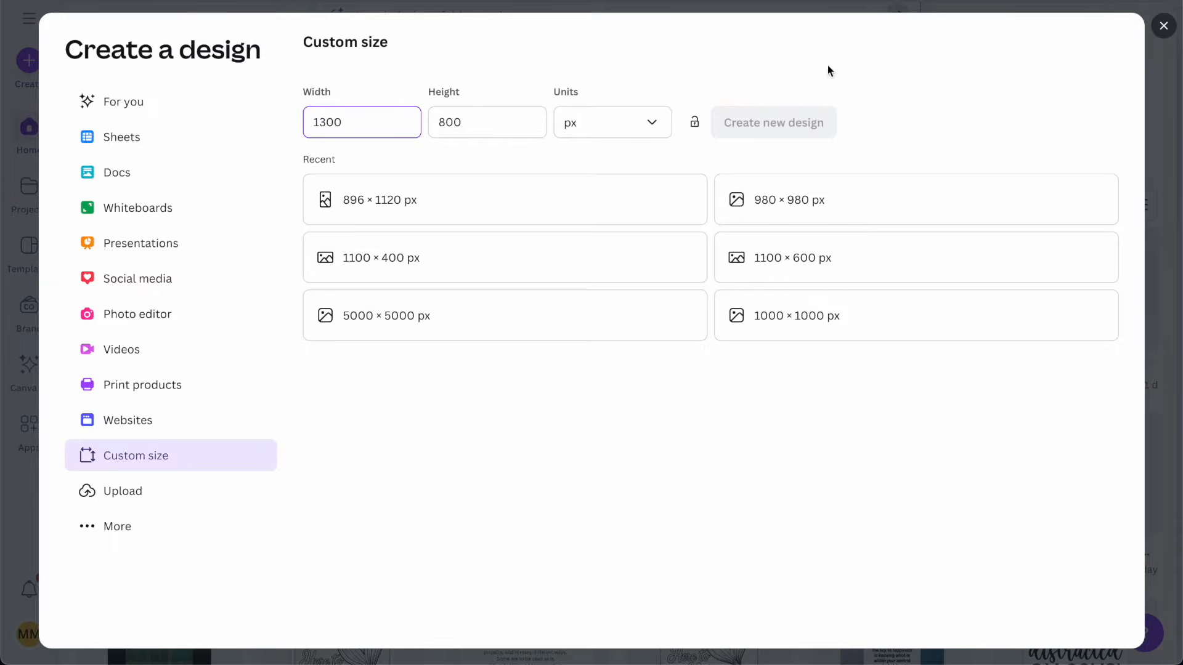
left_click(756, 132)
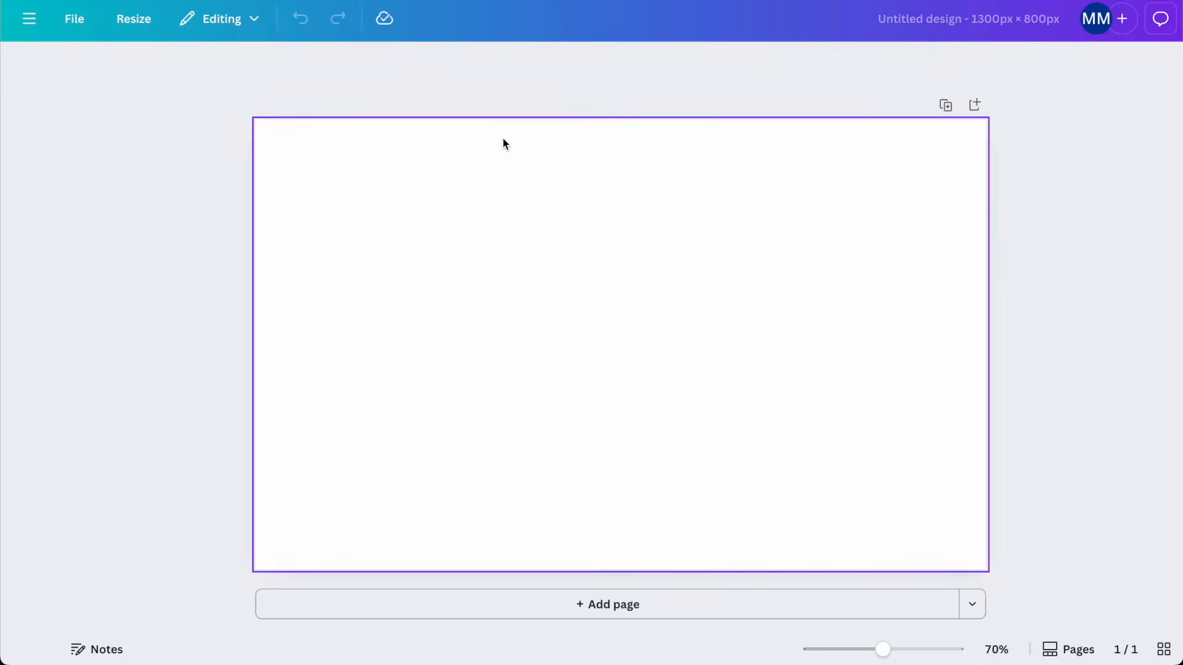
left_click(533, 82)
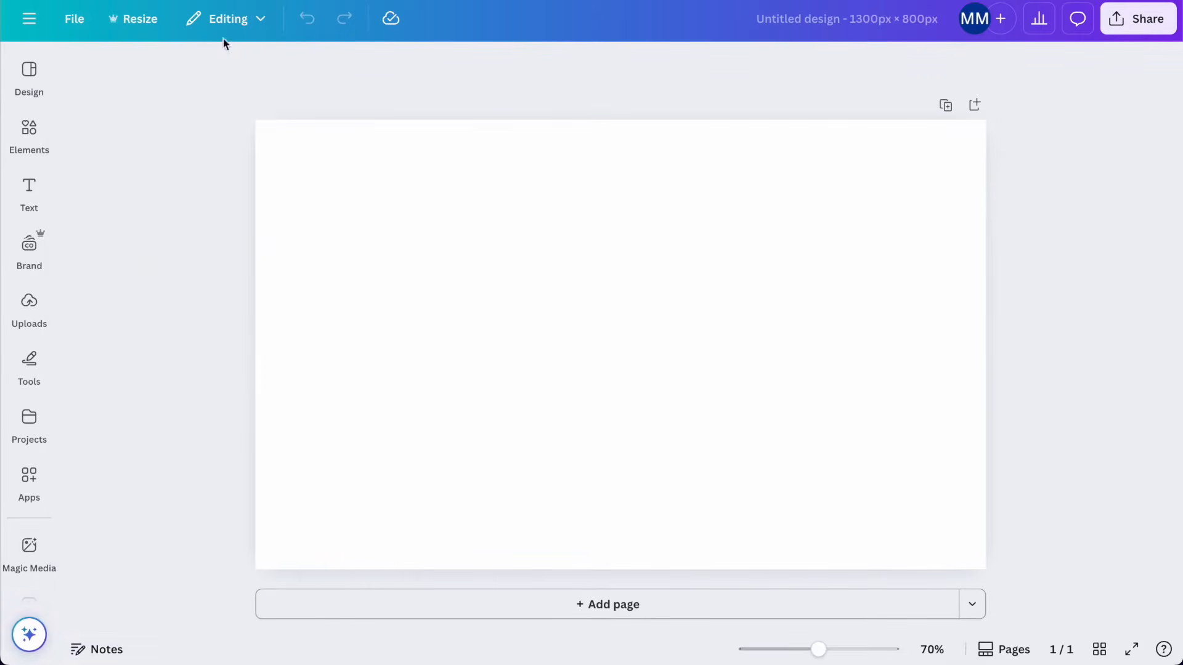
Step: Resize the blank design to a custom size of 1300 × 650 px
left_click(146, 20)
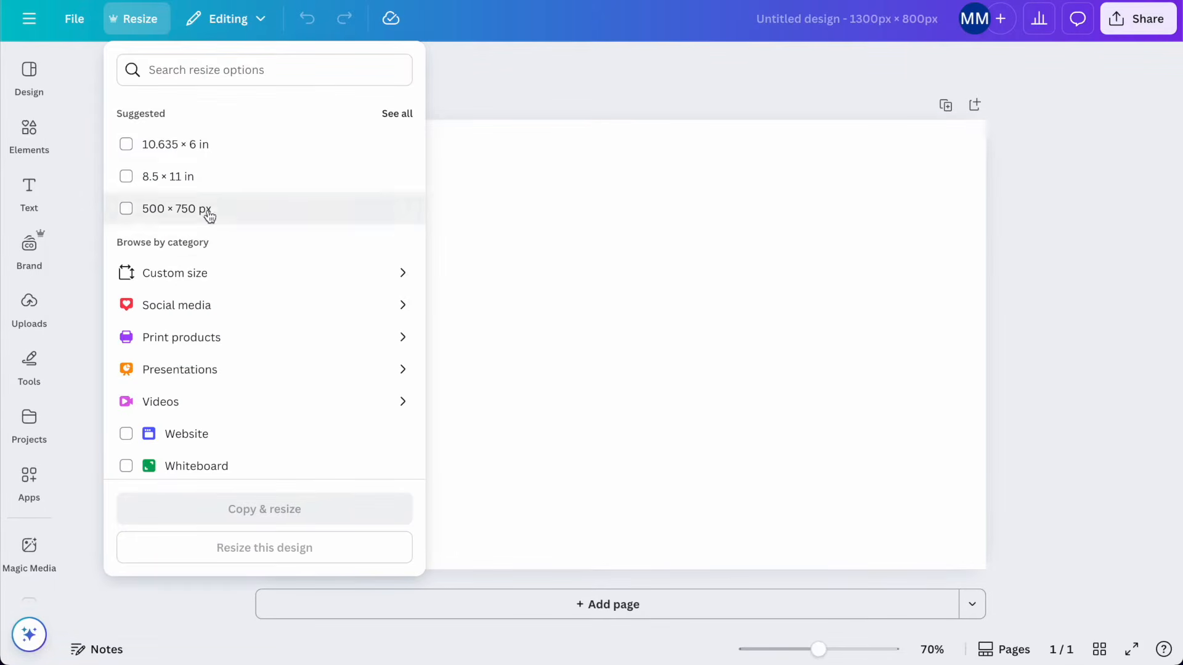
left_click(189, 272)
left_click(246, 167)
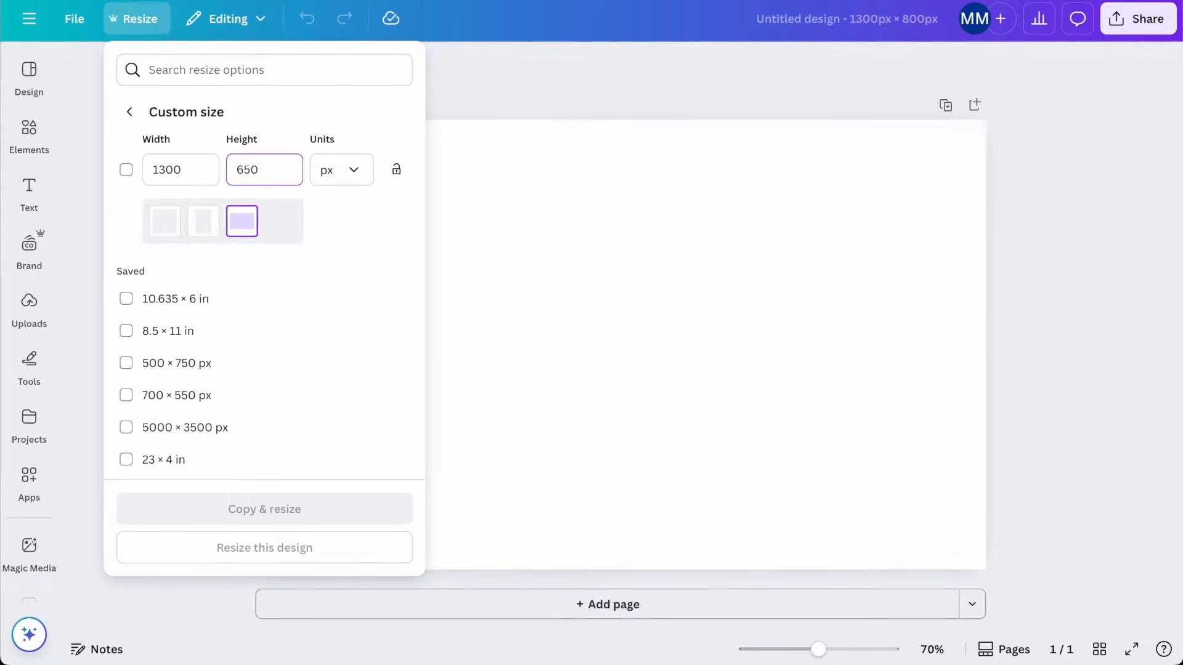
type("650")
left_click(277, 547)
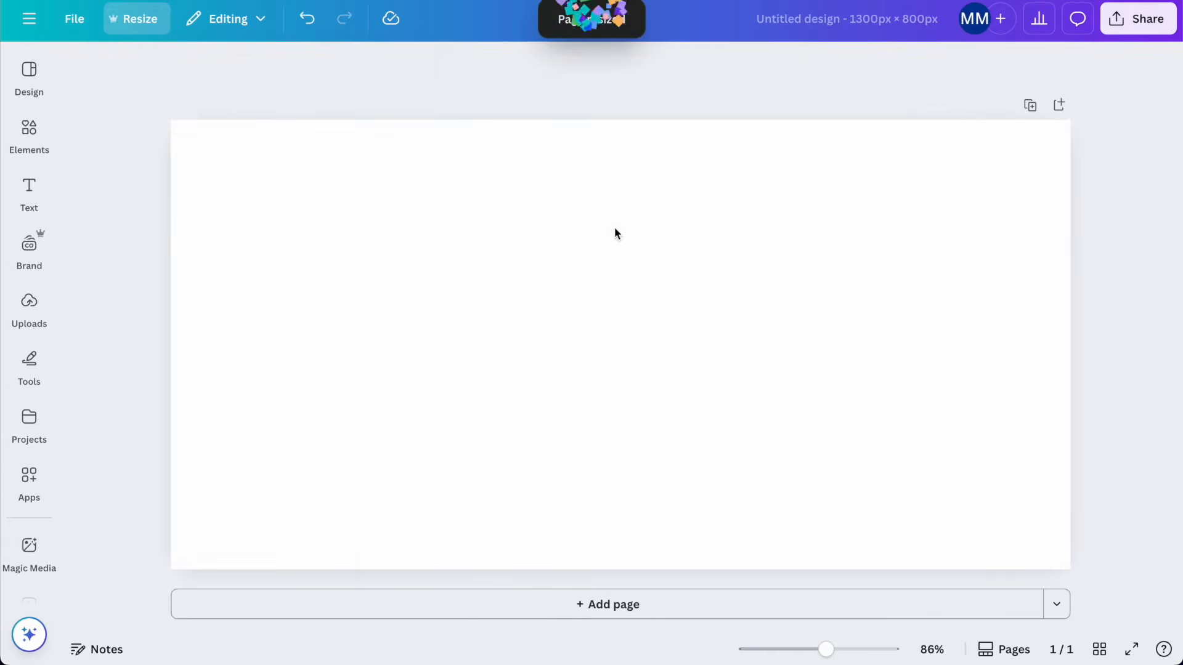
left_click(454, 267)
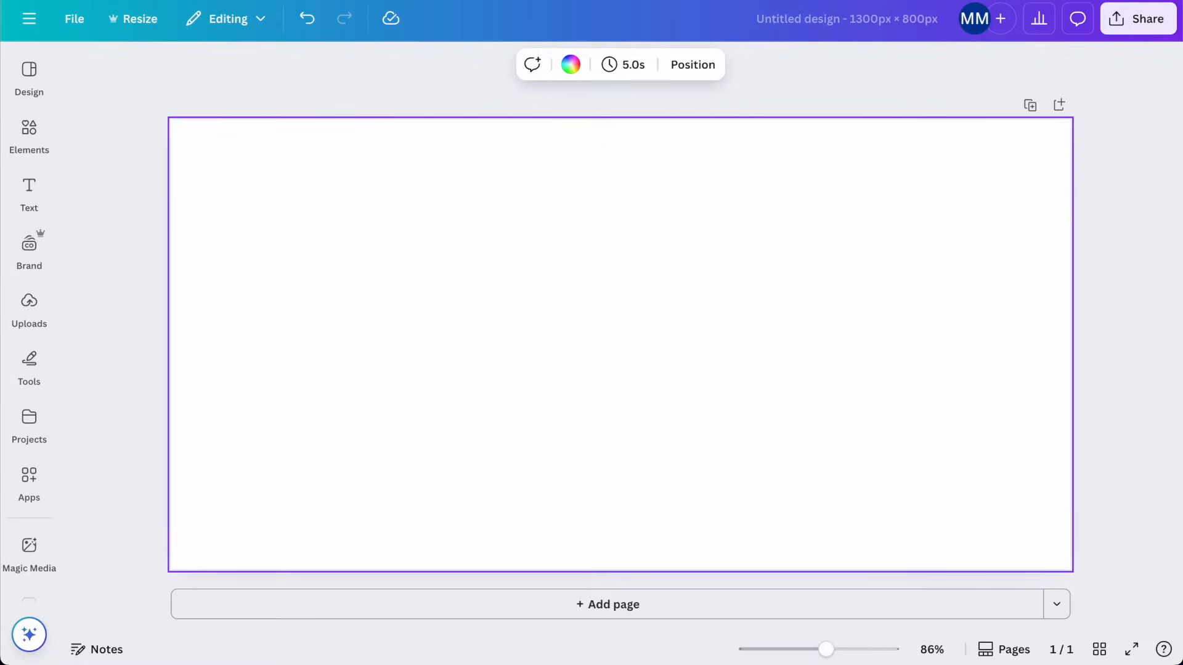
Step: Add the dramatic portrait of a standing woman with fire from the Downloads folder "ideogram new vid fake me in progress" to the Canva uploads
left_click(148, 642)
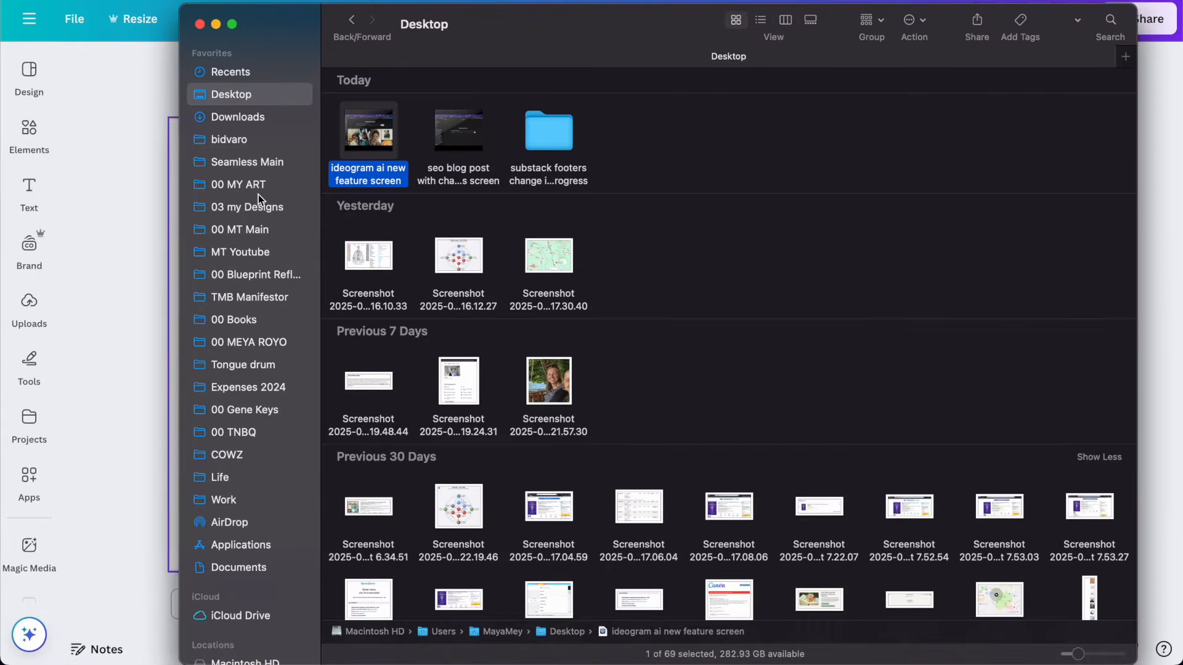
left_click(250, 122)
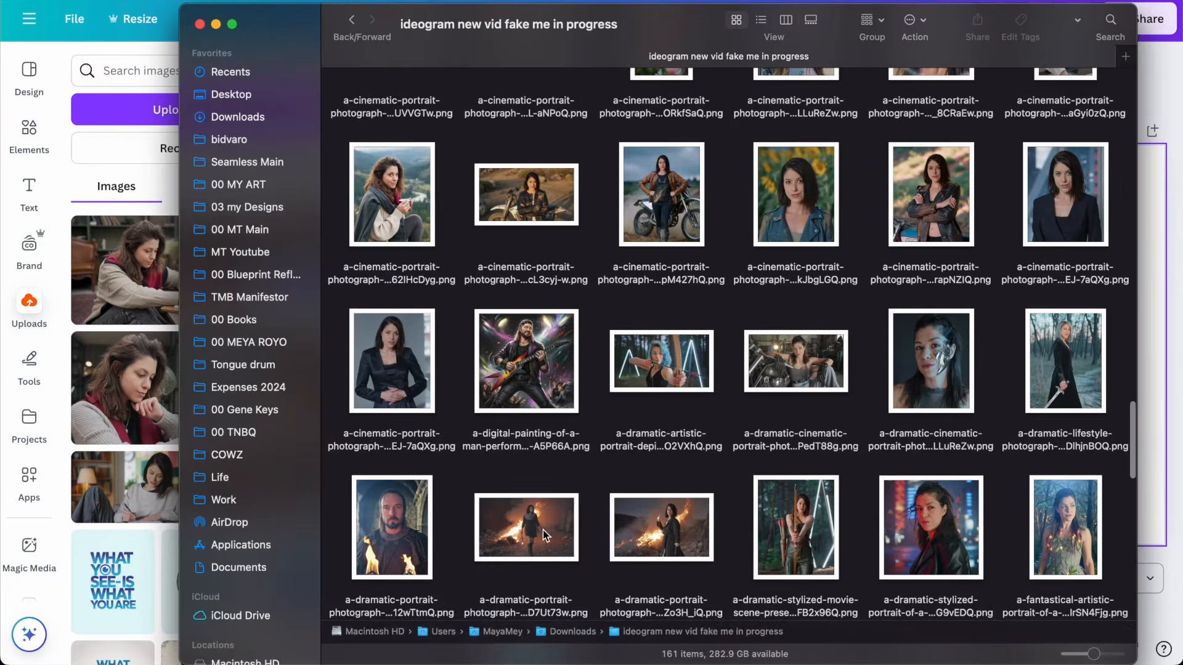
left_click_drag(530, 527, 116, 471)
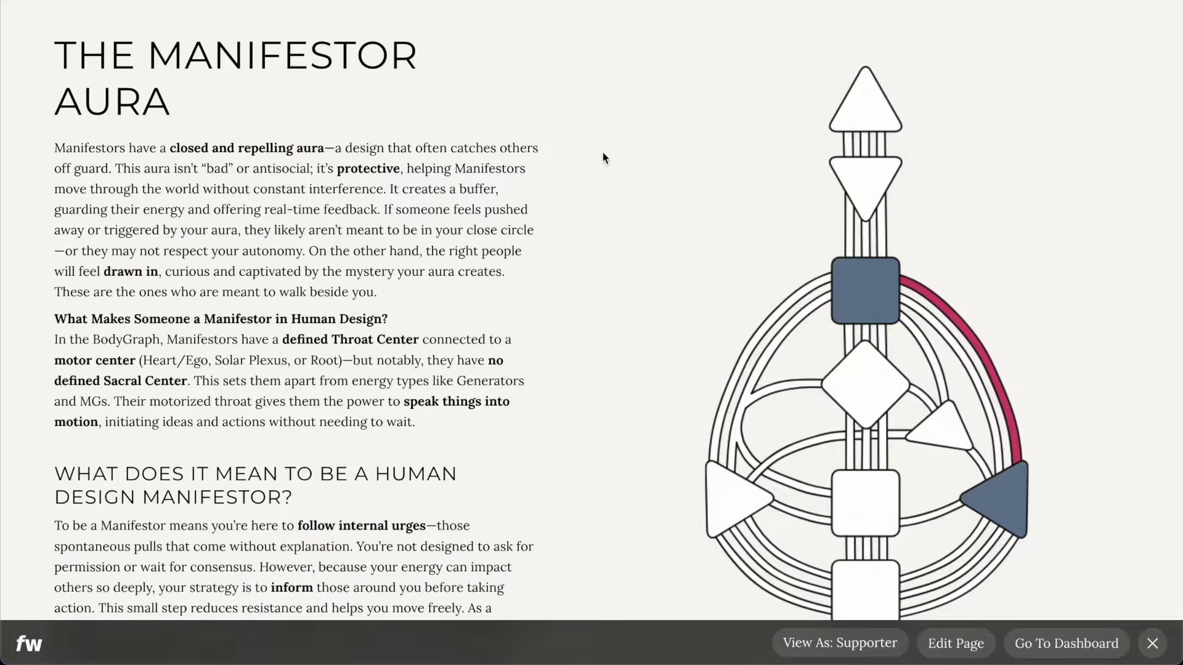
Step: Switch to the Blueprint Reflections website, look over its Manifestor page and open the Manifestor Gifts collection
scroll(603, 154, "up", 15)
scroll(278, 203, "down", 10)
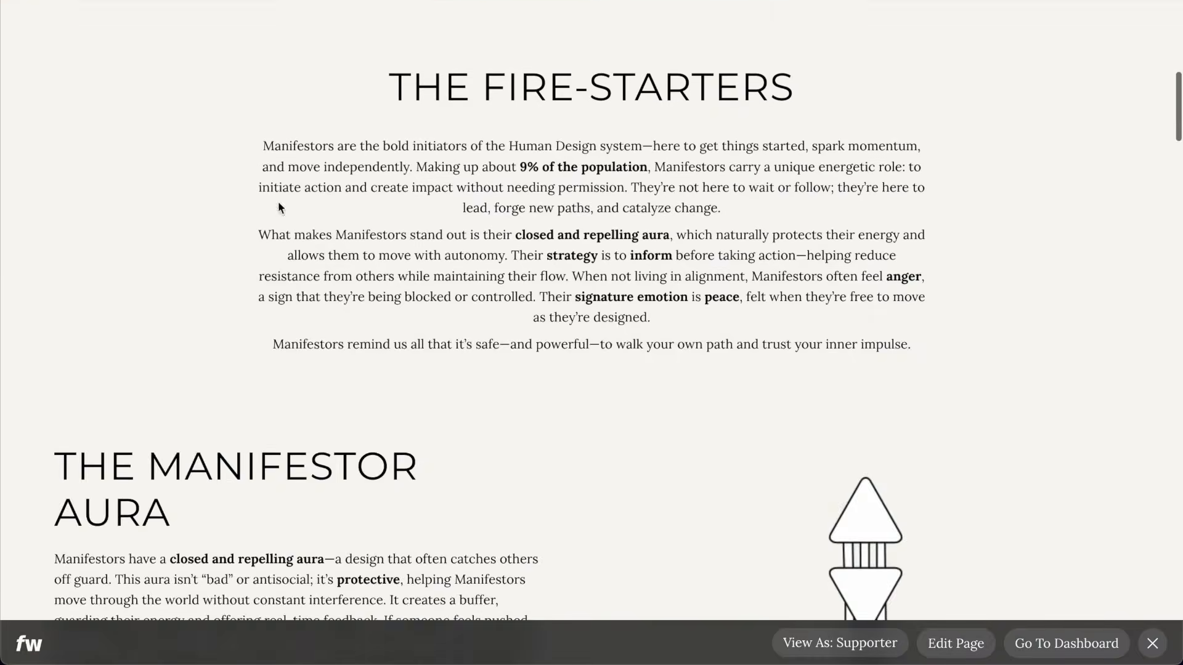
scroll(246, 185, "up", 5)
left_click(177, 222)
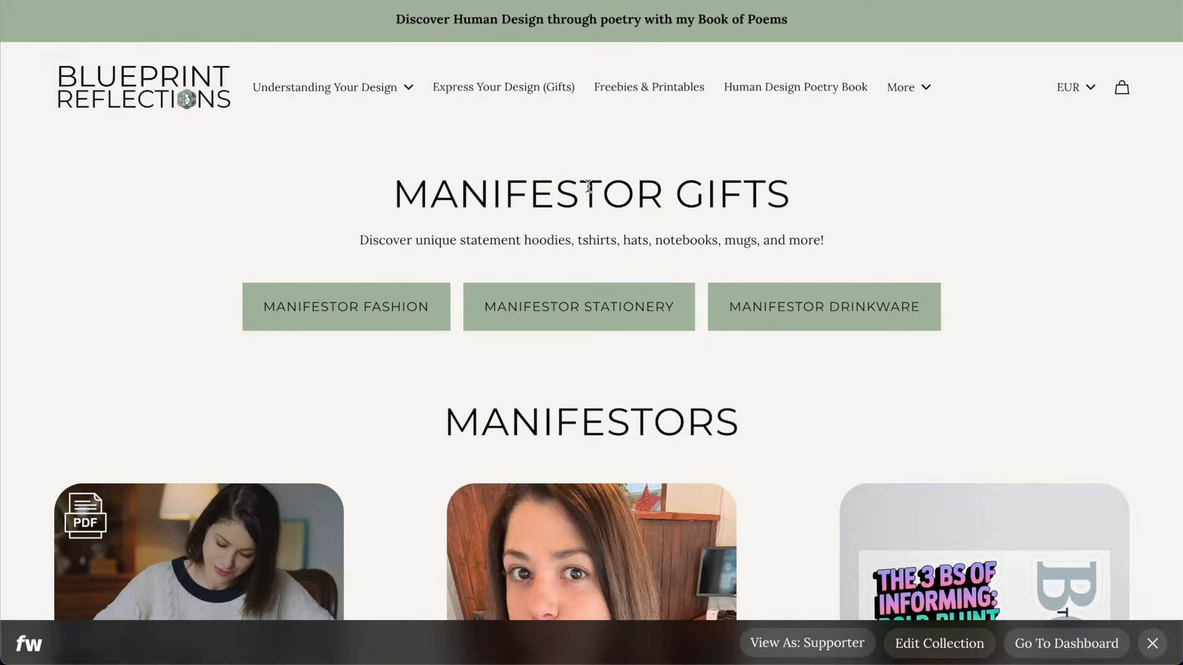
Step: Examine the Manifestor Gifts collection for suitable product images among its sweatshirts, hats, mugs, tumblers and notebooks
scroll(588, 186, "down", 5)
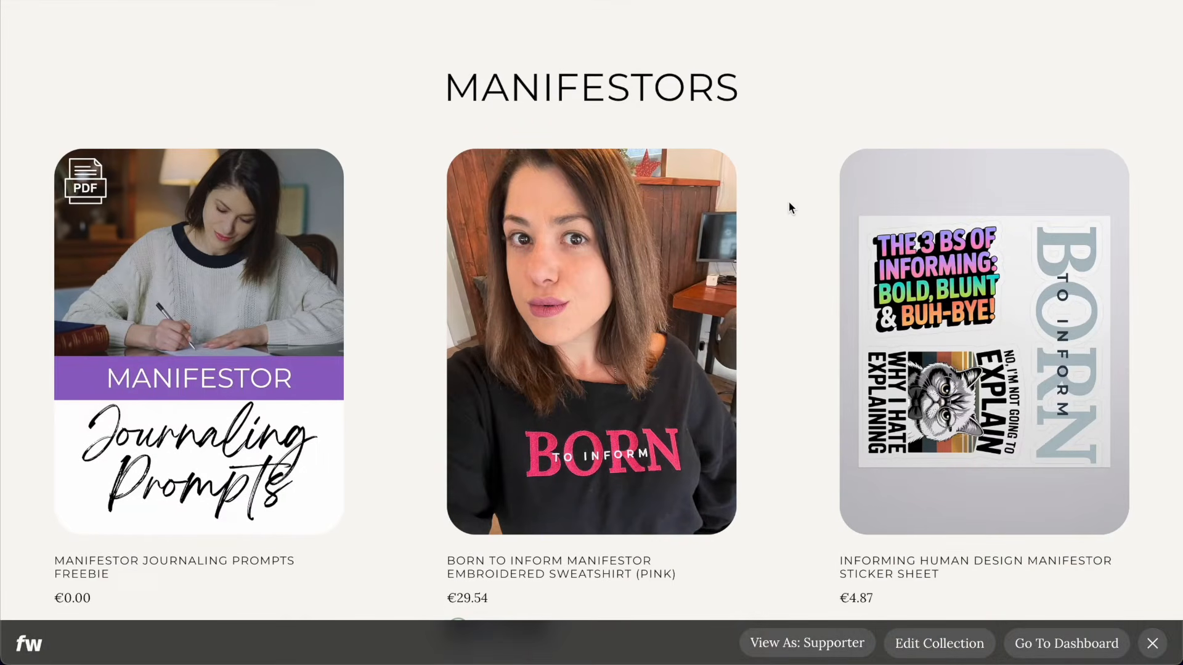
scroll(790, 208, "down", 3)
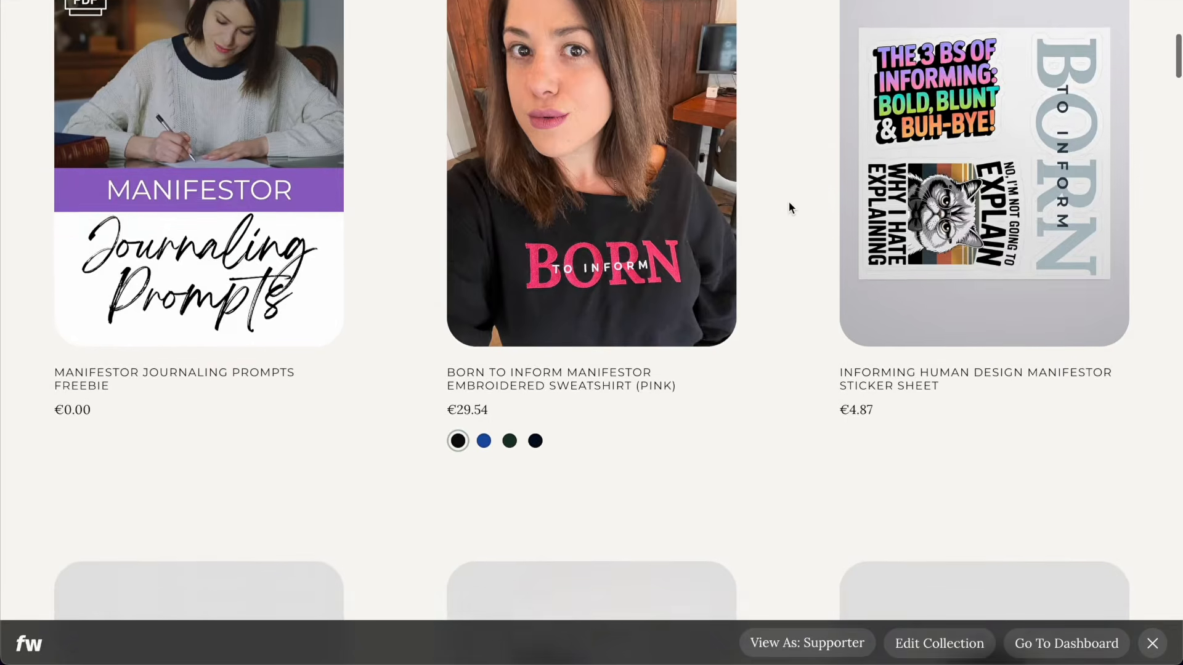
scroll(789, 202, "down", 5)
scroll(755, 199, "down", 4)
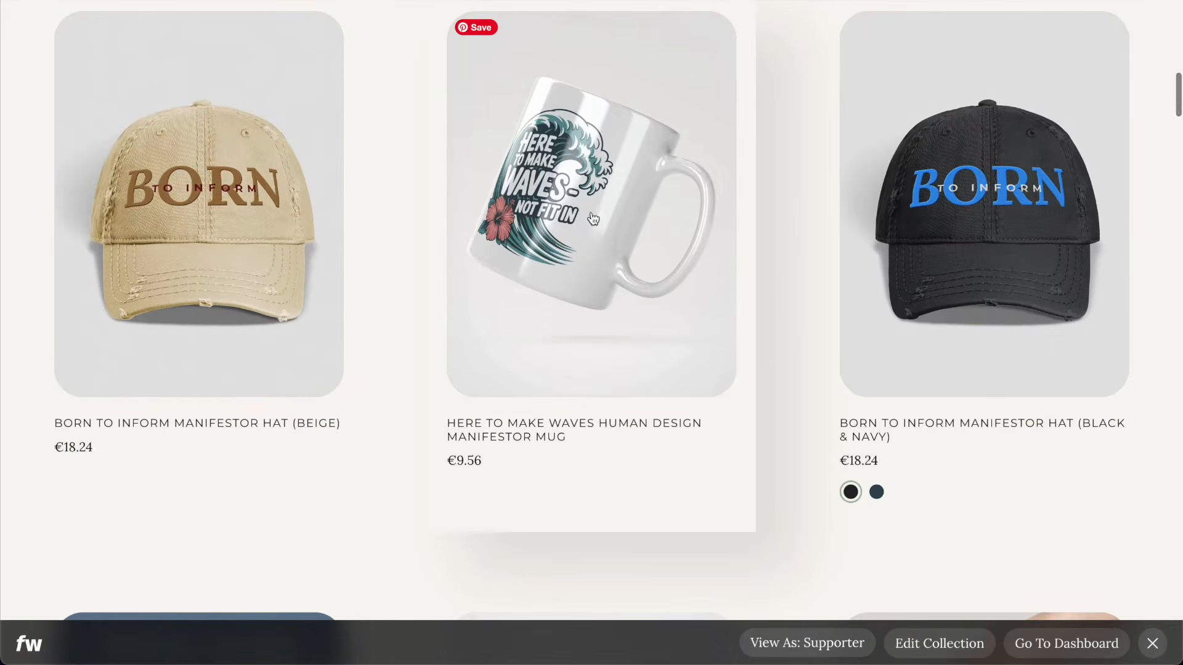
scroll(796, 209, "down", 8)
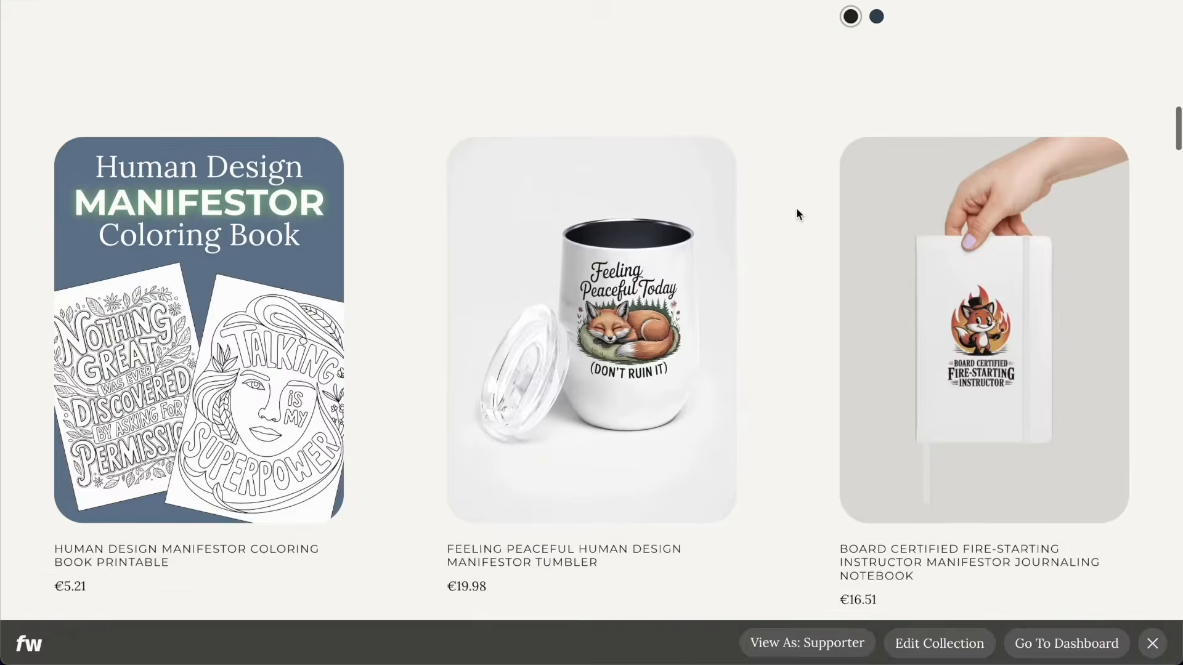
scroll(797, 211, "down", 10)
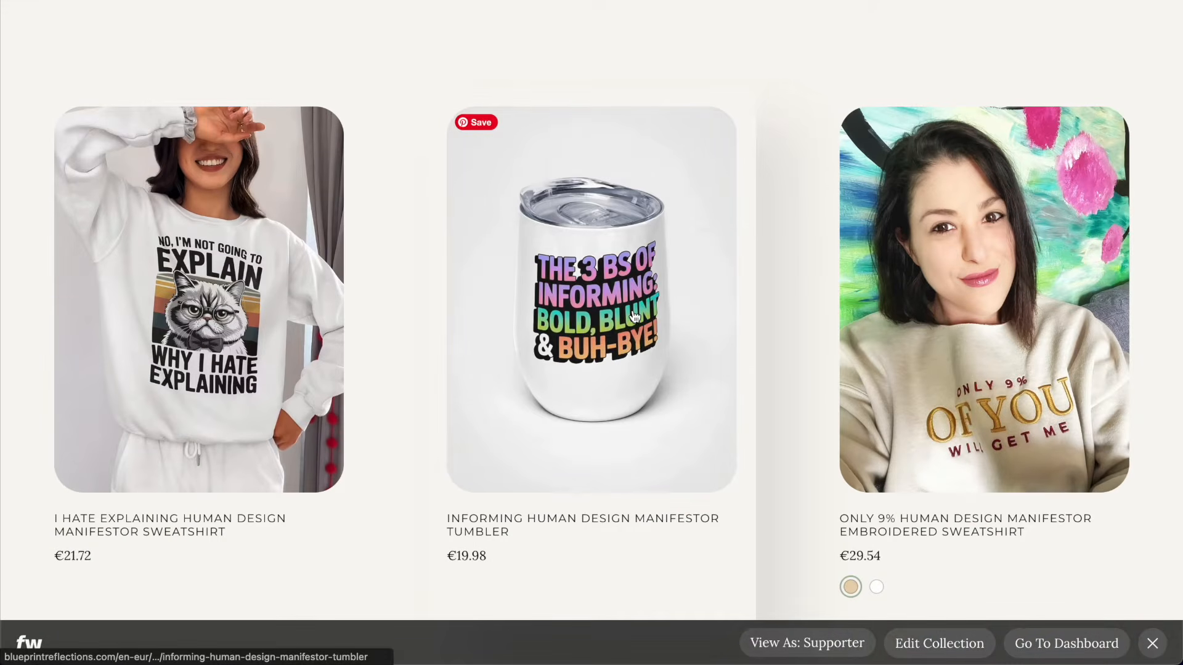
scroll(777, 256, "down", 11)
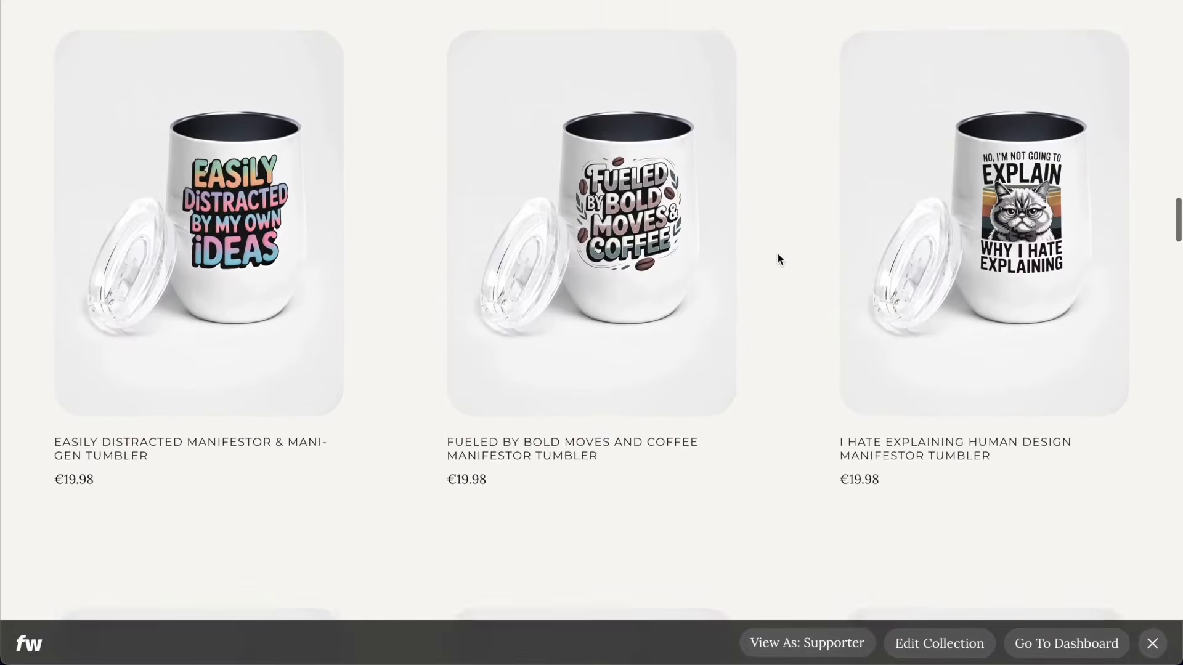
scroll(777, 259, "down", 9)
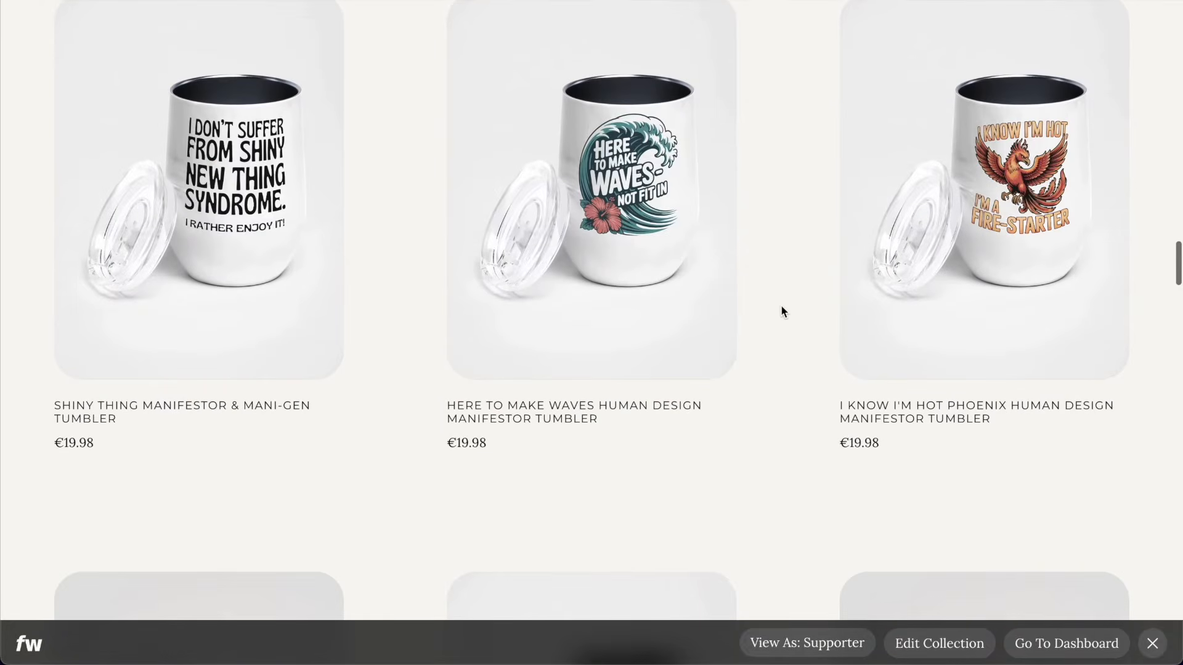
scroll(782, 308, "down", 8)
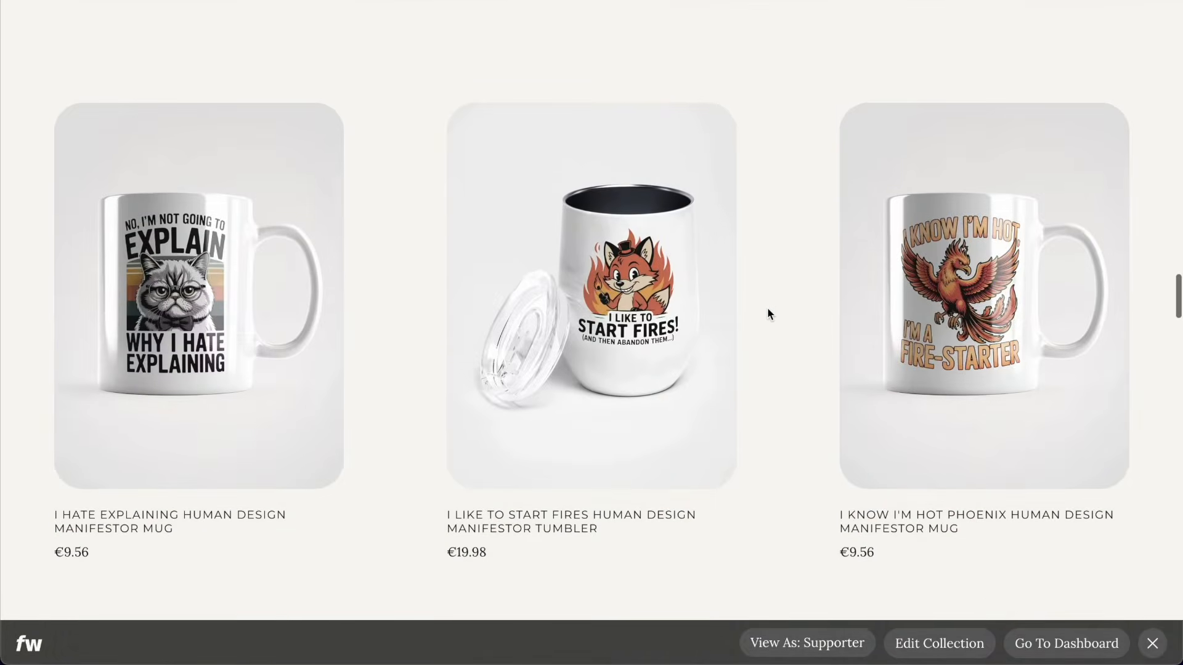
scroll(769, 302, "down", 9)
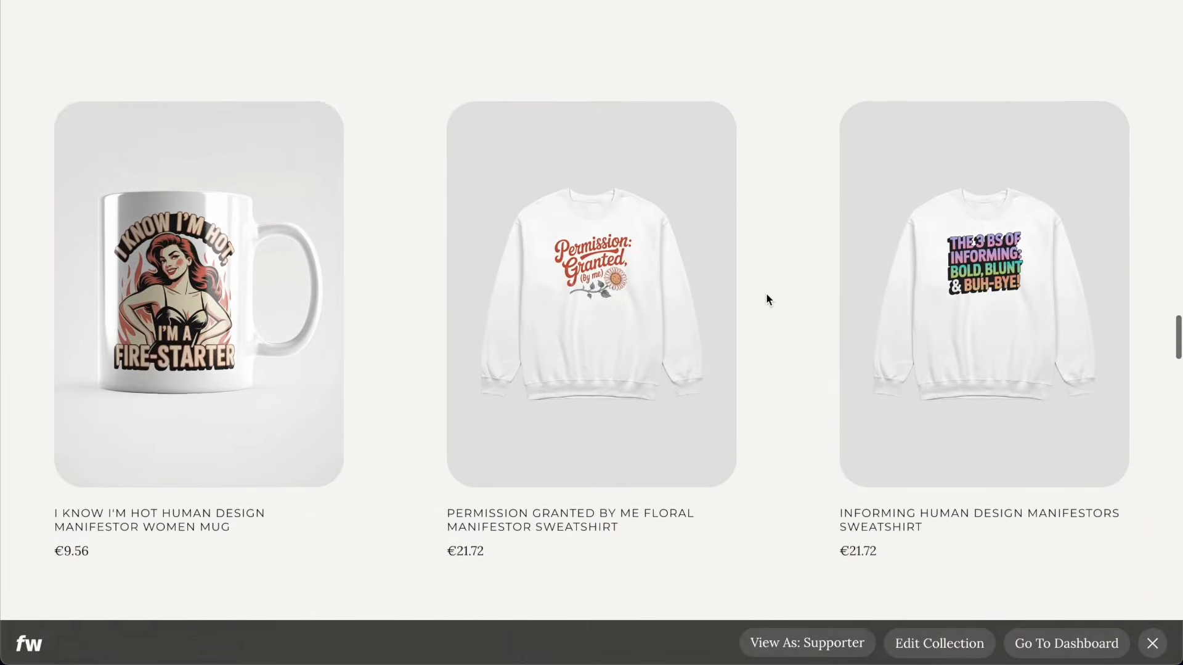
scroll(767, 296, "down", 15)
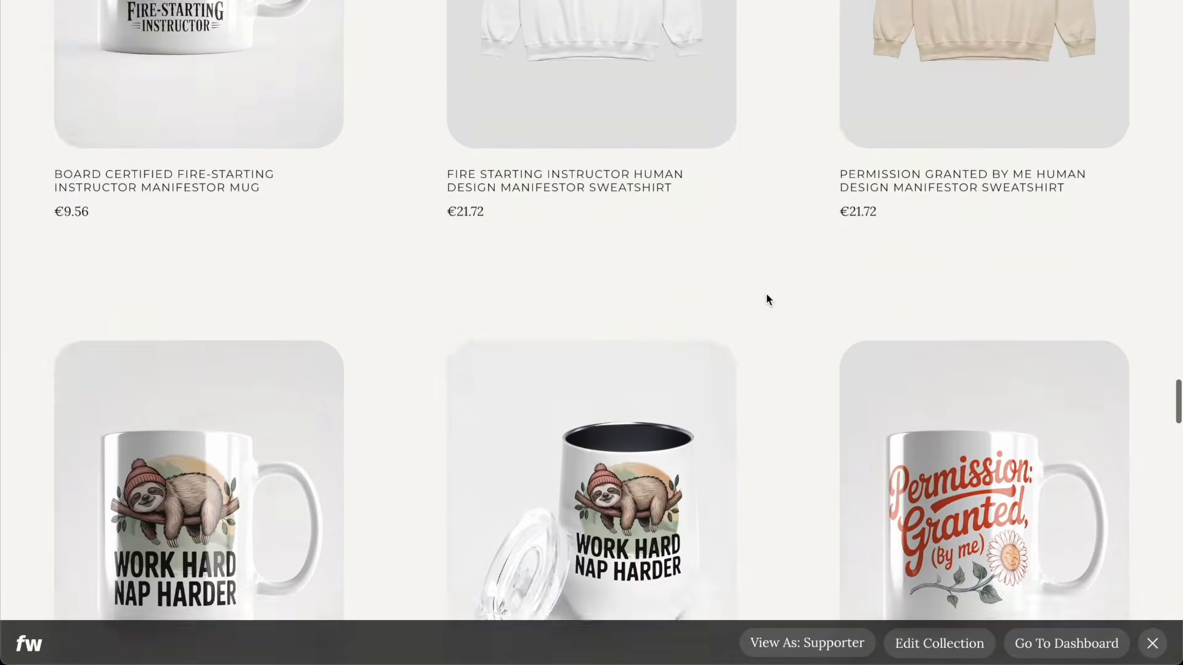
scroll(781, 358, "down", 20)
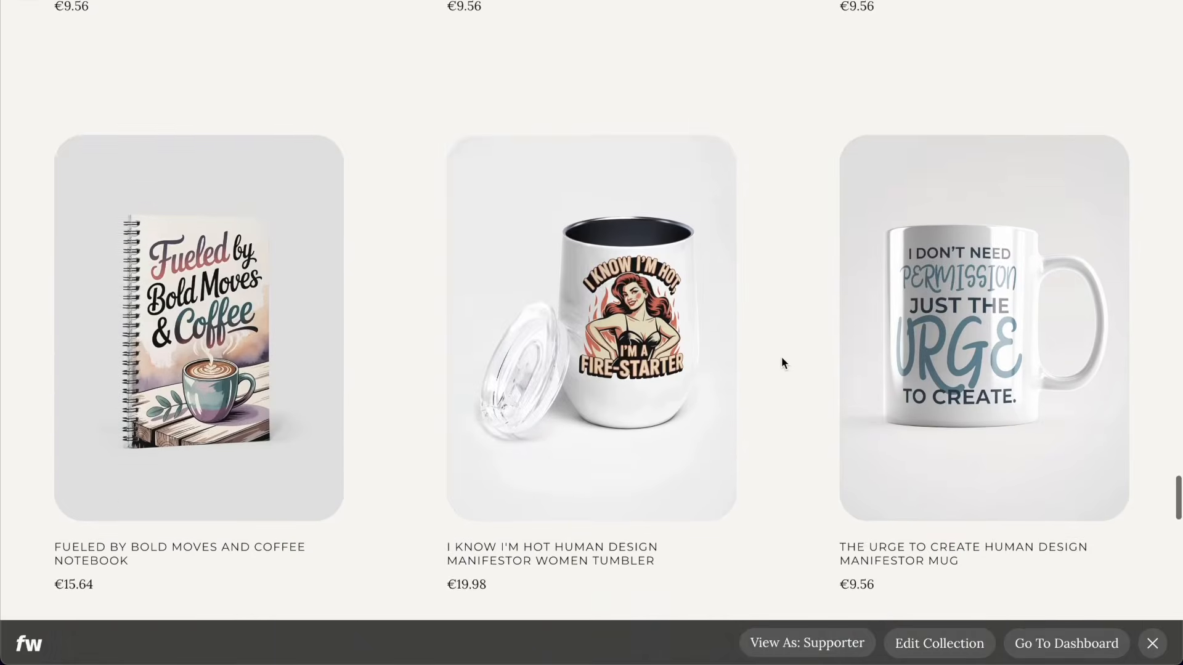
scroll(781, 362, "down", 10)
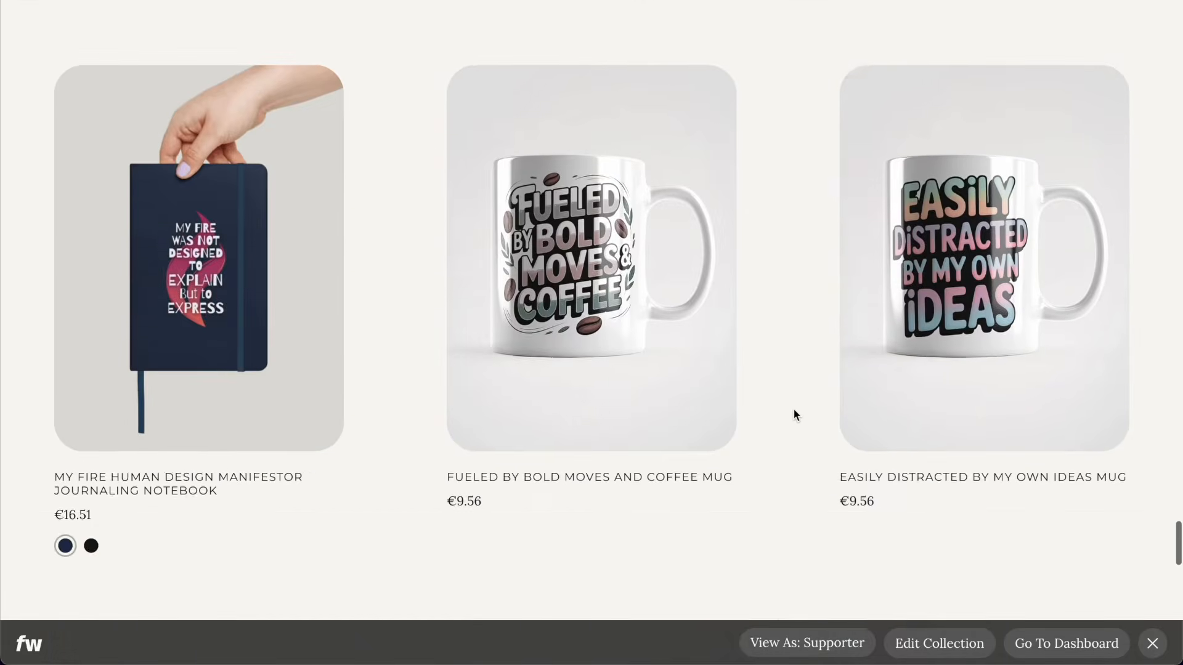
scroll(795, 411, "down", 10)
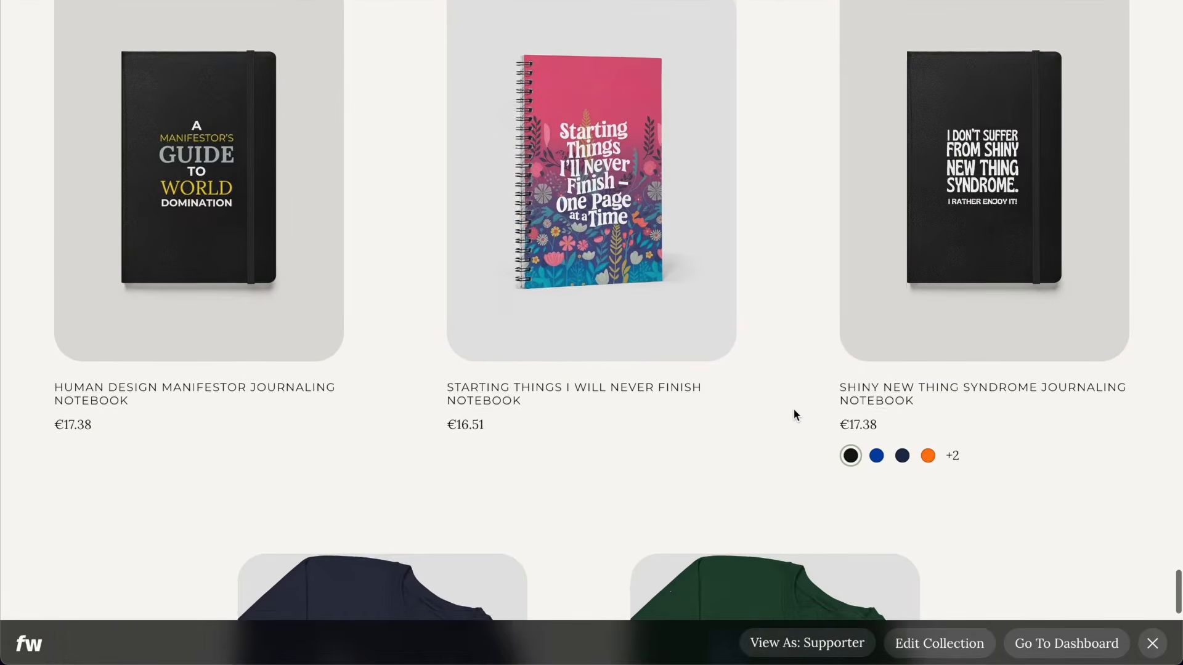
scroll(793, 409, "down", 10)
scroll(794, 409, "up", 20)
scroll(793, 409, "up", 10)
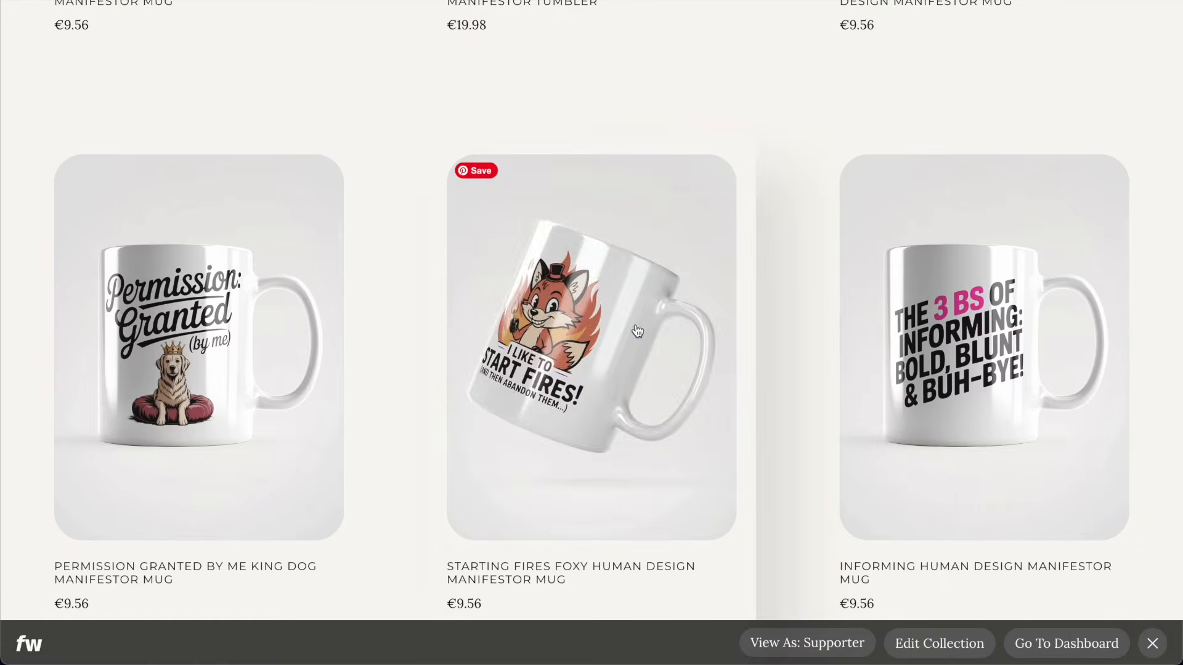
scroll(767, 378, "up", 17)
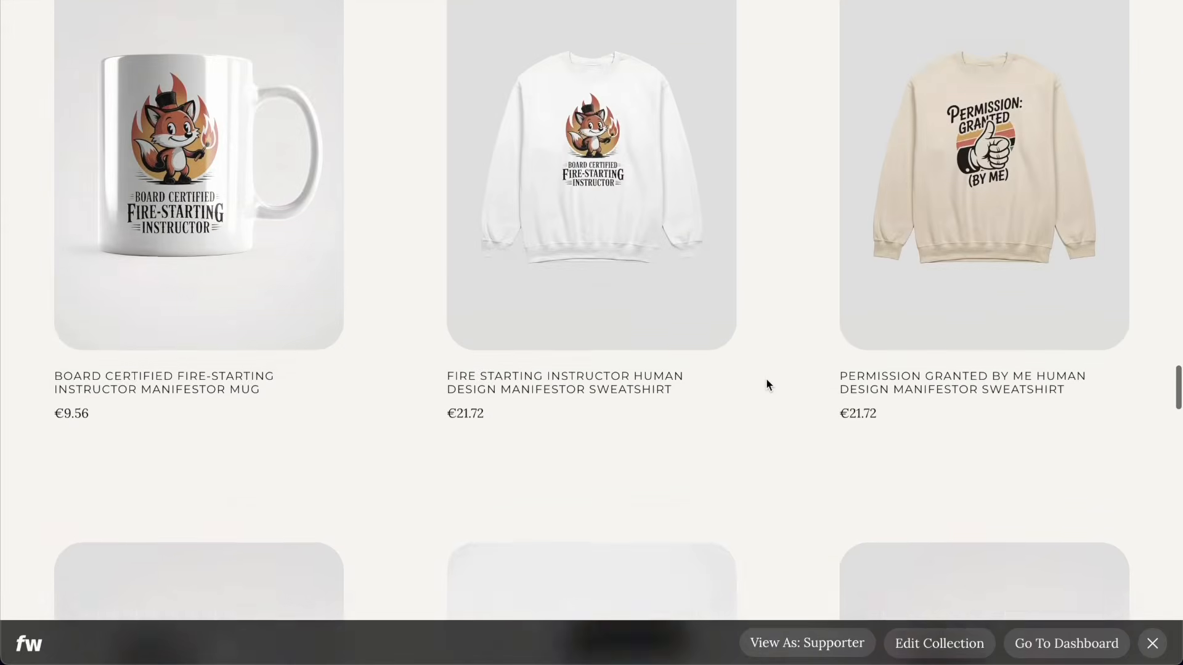
scroll(766, 378, "up", 5)
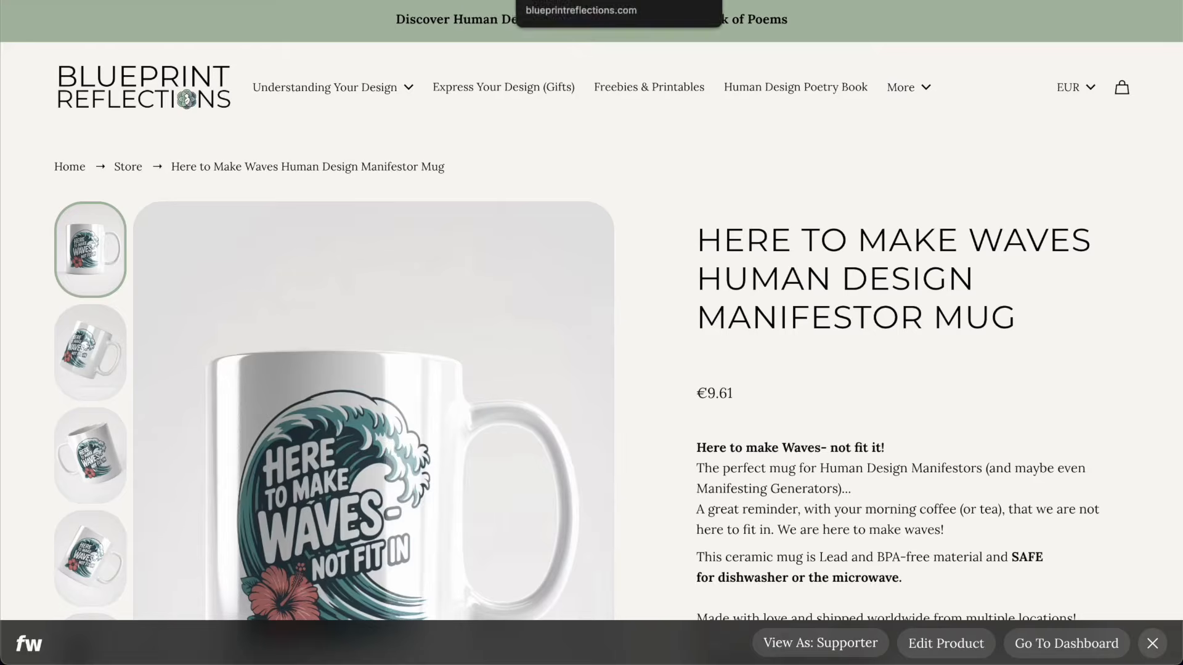
Step: View the Here to Make Waves mug and Informing tumbler product pages, and return to the Manifestor Gifts collection
left_click(444, 1)
left_click(468, 0)
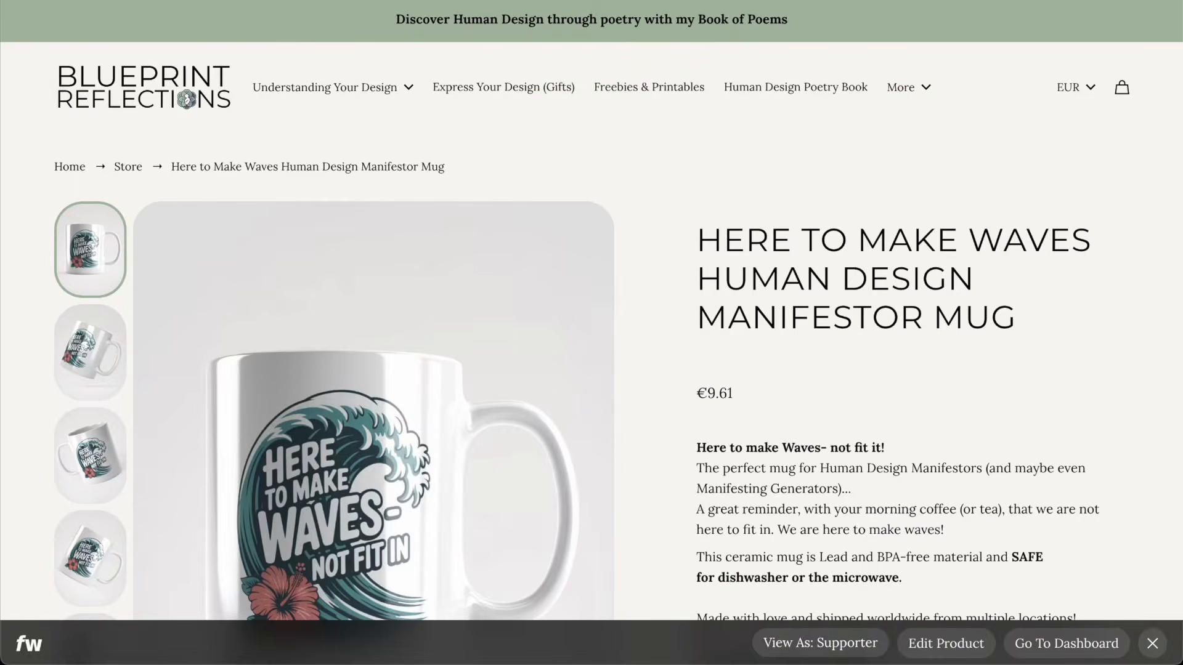
key("ctrl+Tab")
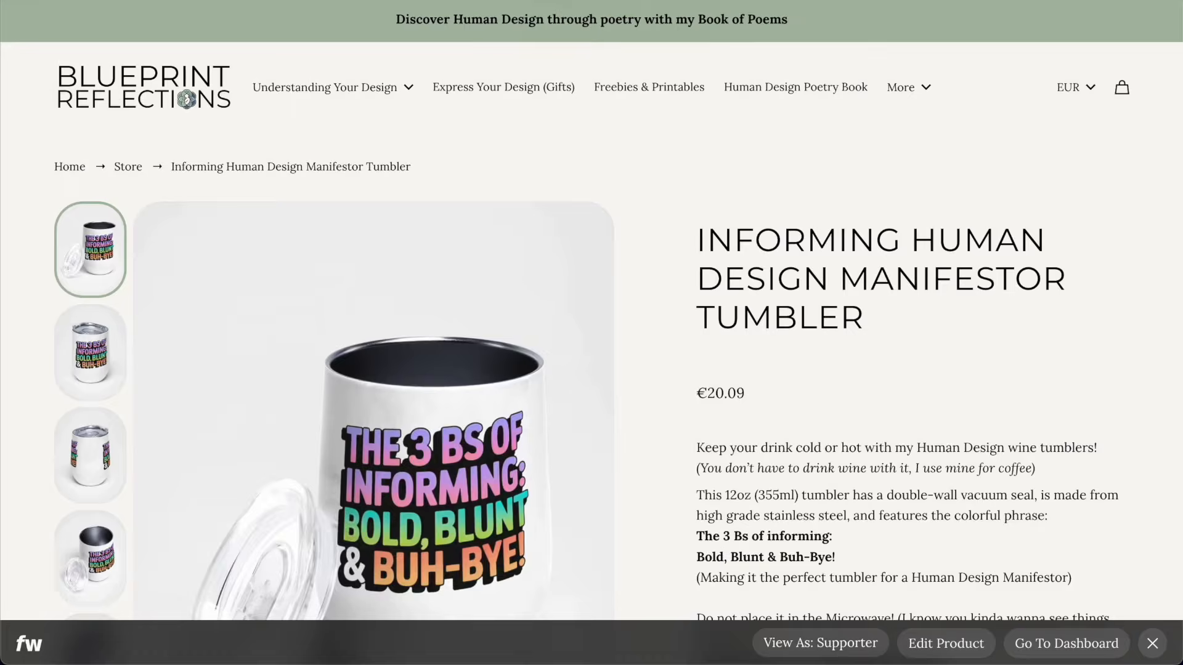
key("ctrl+Tab")
left_click(592, 1)
left_click(487, 1)
left_click(382, 1)
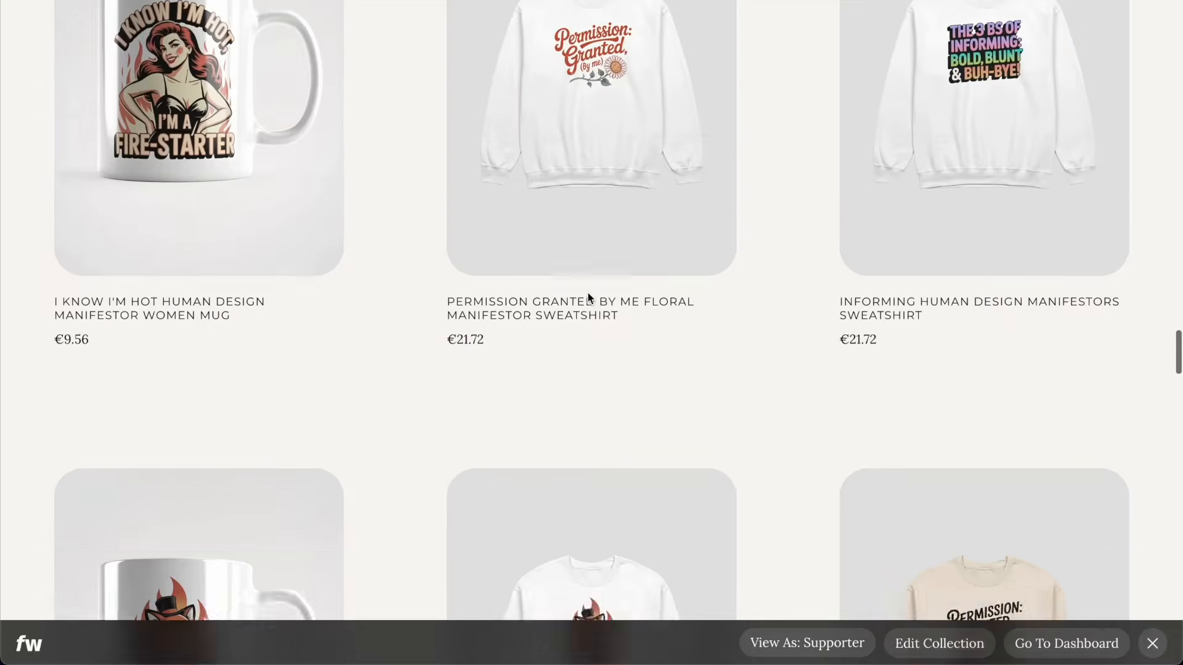
Step: Find the Starting Things I Will Never Finish notebook in the Manifestor Gifts collection and open its product page
scroll(781, 296, "down", 8)
scroll(781, 297, "up", 10)
scroll(781, 297, "up", 15)
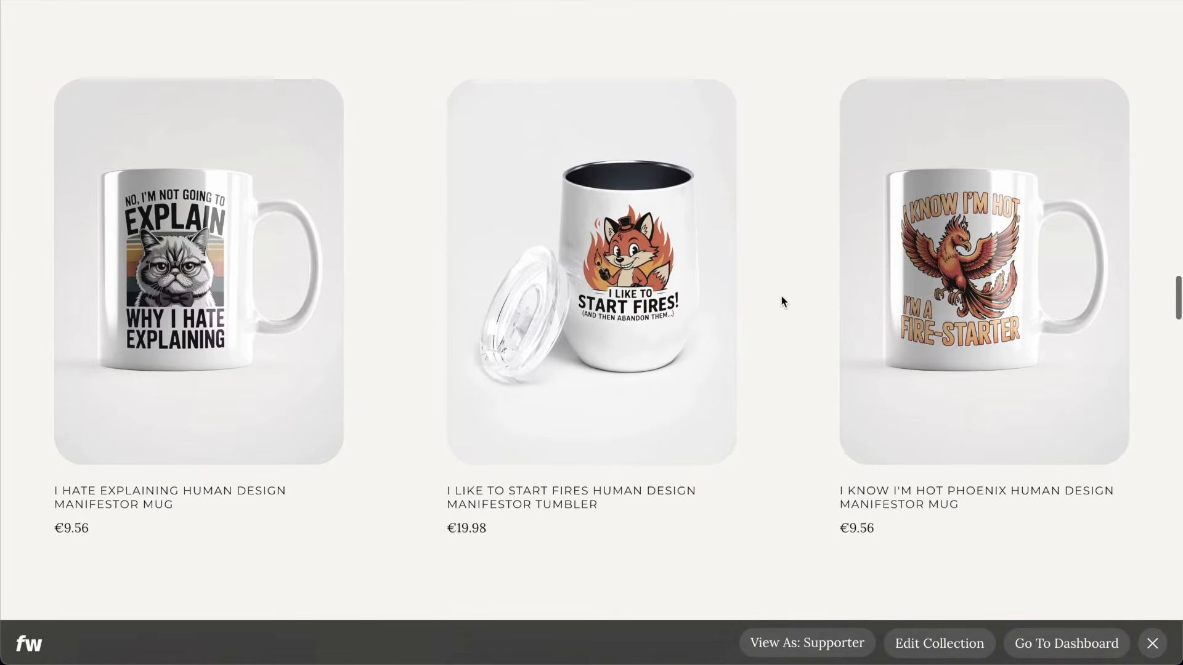
scroll(382, 296, "up", 20)
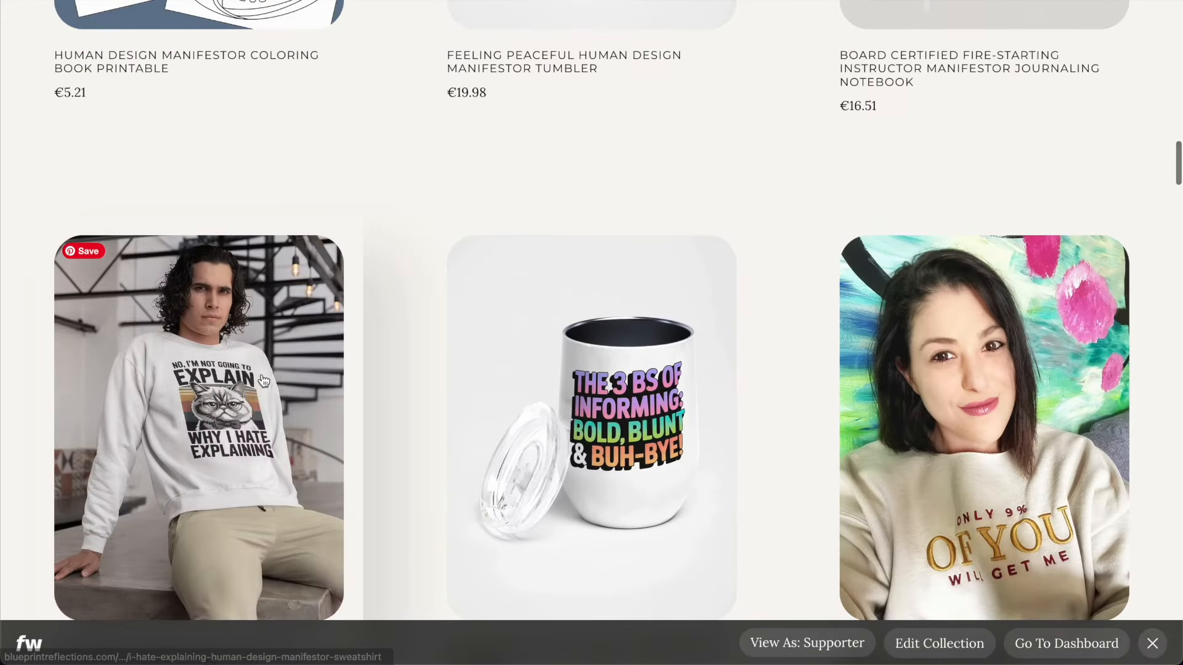
scroll(413, 343, "up", 4)
scroll(412, 343, "down", 20)
scroll(414, 345, "down", 20)
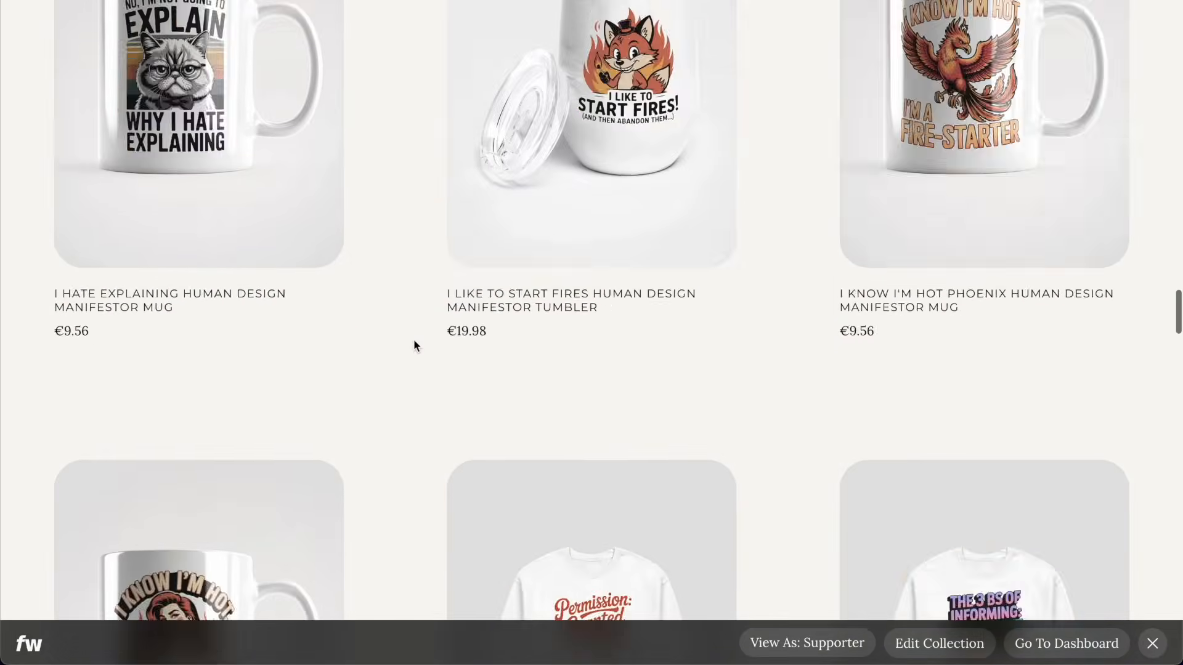
scroll(414, 345, "down", 20)
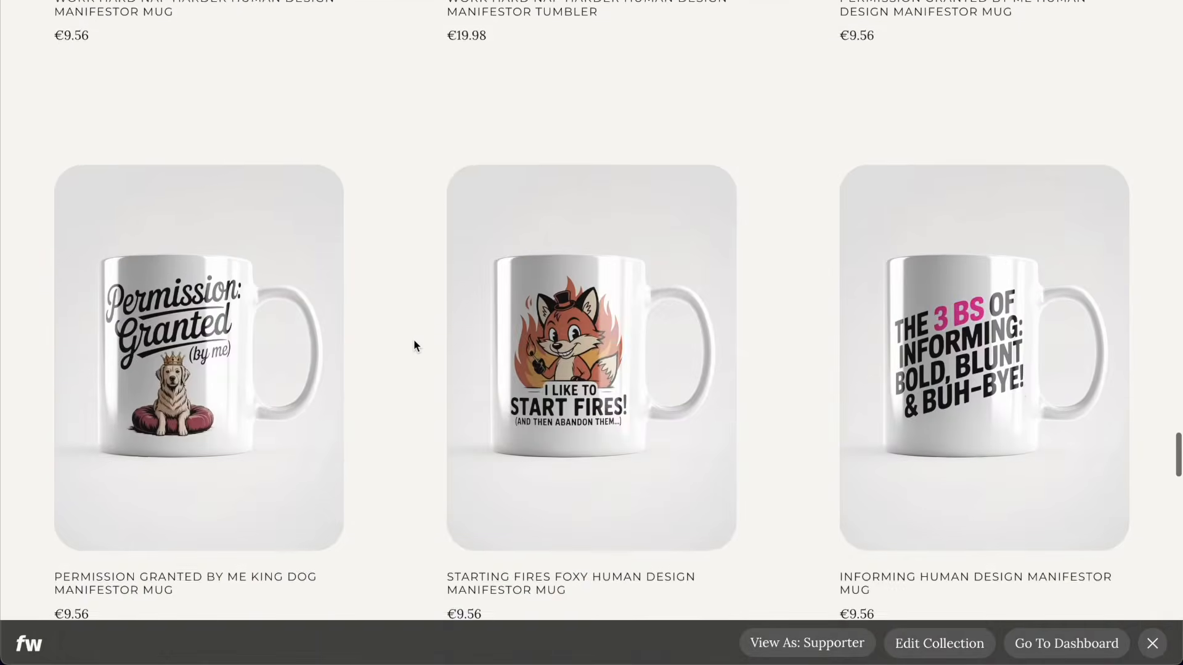
scroll(413, 339, "down", 16)
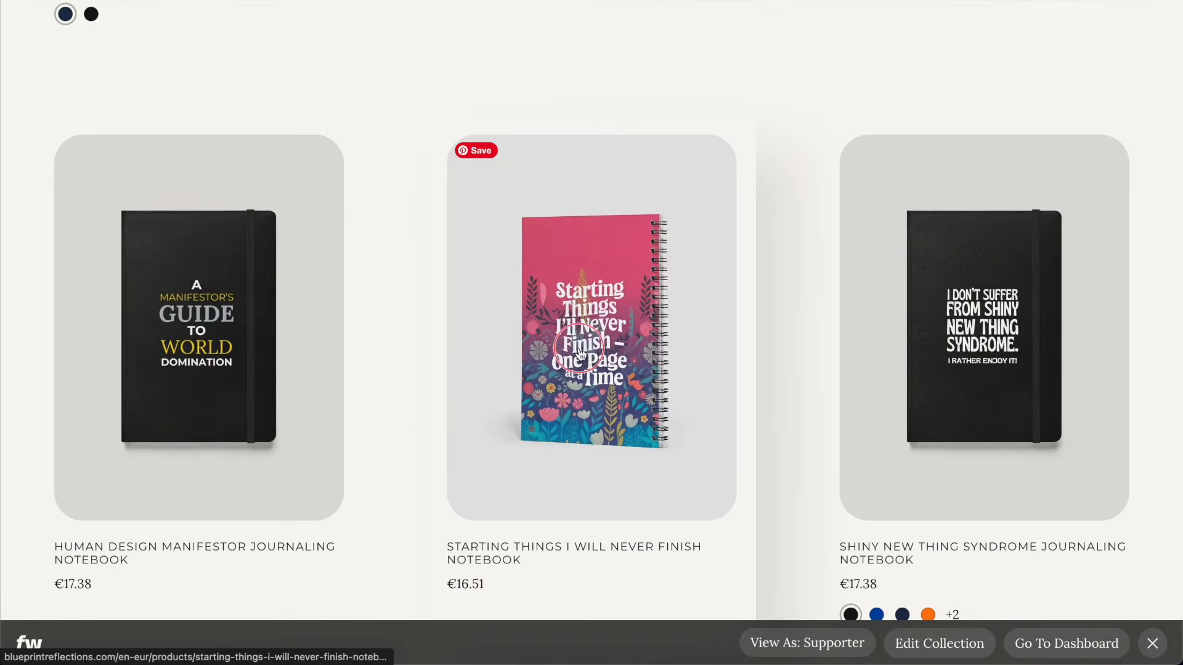
left_click(579, 354)
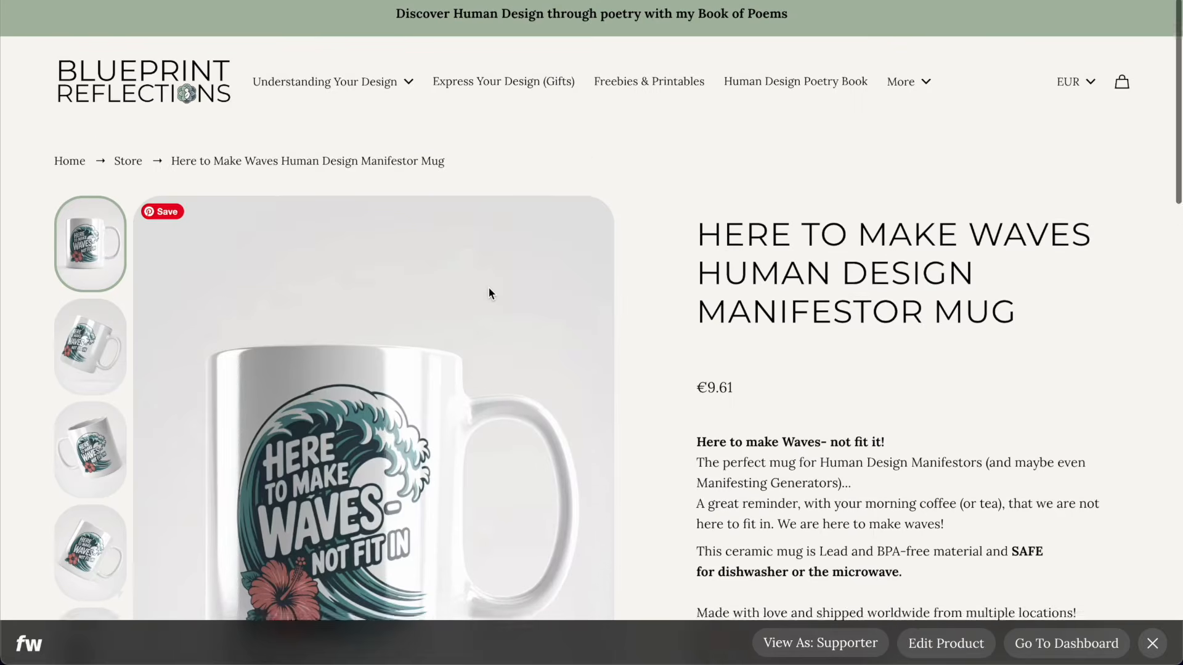
Step: Open the main product images of the Here to Make Waves mug and the Informing tumbler in separate tabs
scroll(489, 287, "down", 3)
right_click(392, 255)
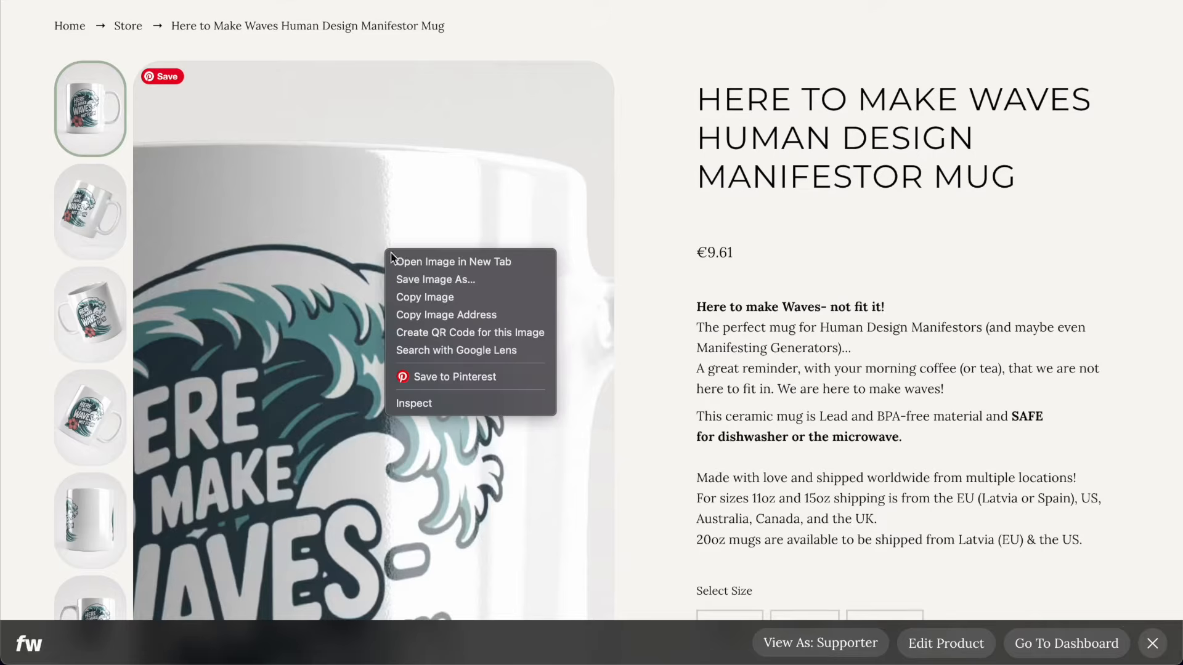
left_click(417, 261)
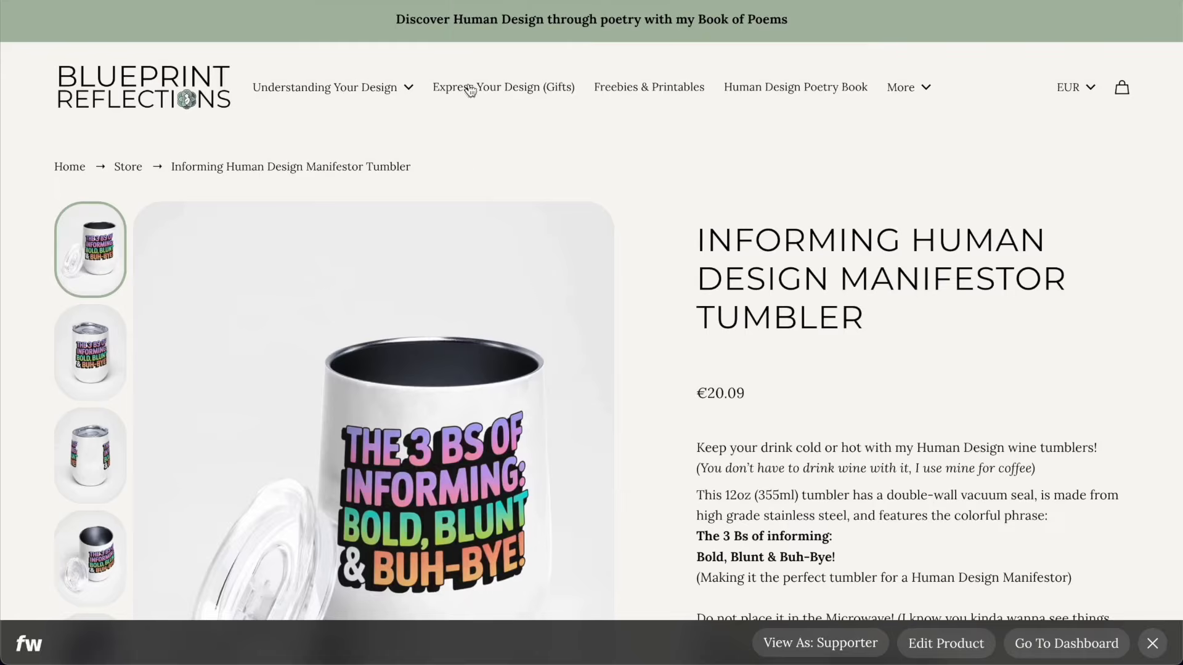
right_click(467, 248)
left_click(493, 259)
Step: Open the main images of the I Hate Explaining sweatshirt and the Starting Things I Will Never Finish notebook in separate tabs
left_click(469, 1)
left_click(500, 1)
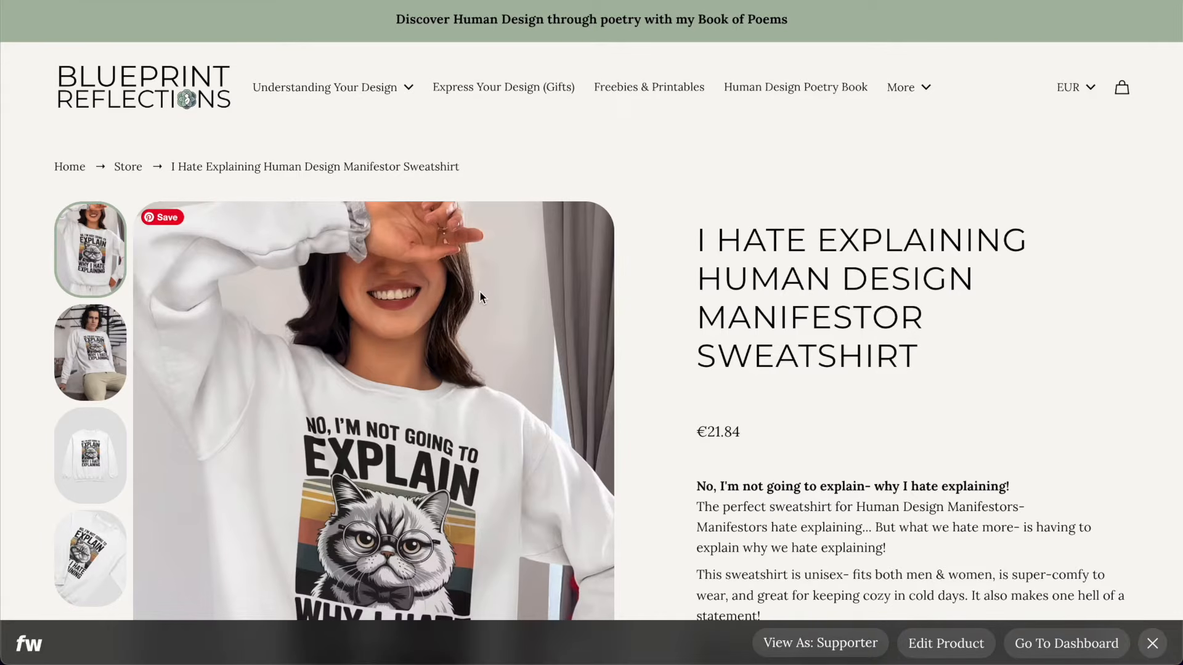
scroll(531, 223, "down", 3)
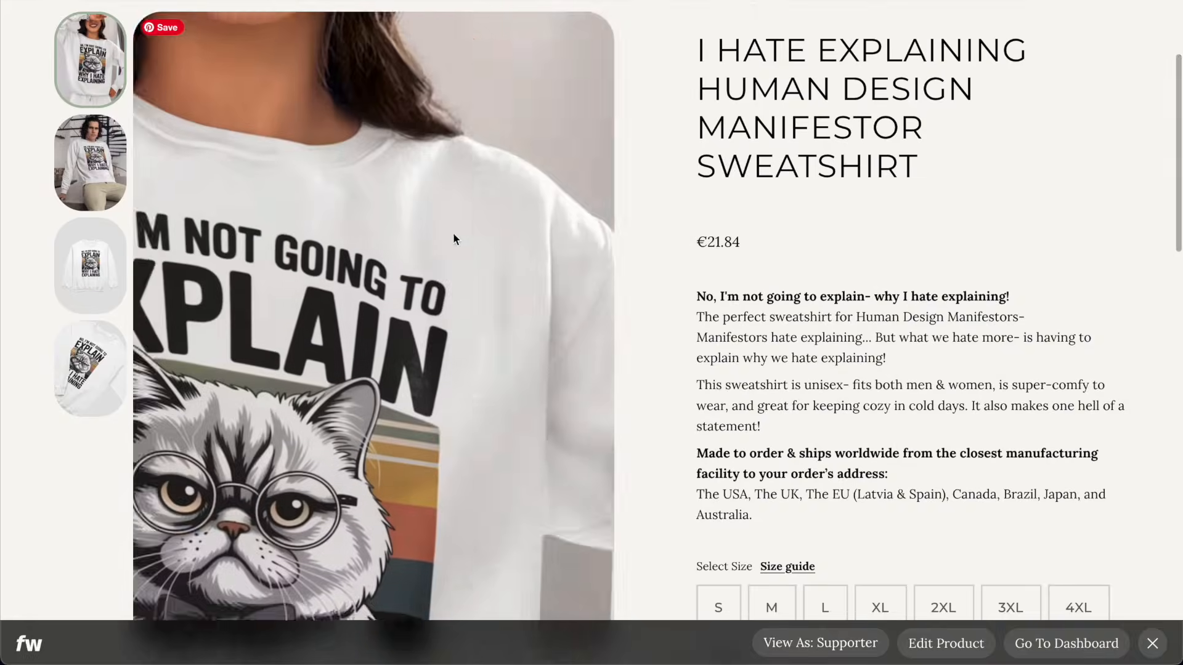
right_click(398, 227)
left_click(425, 237)
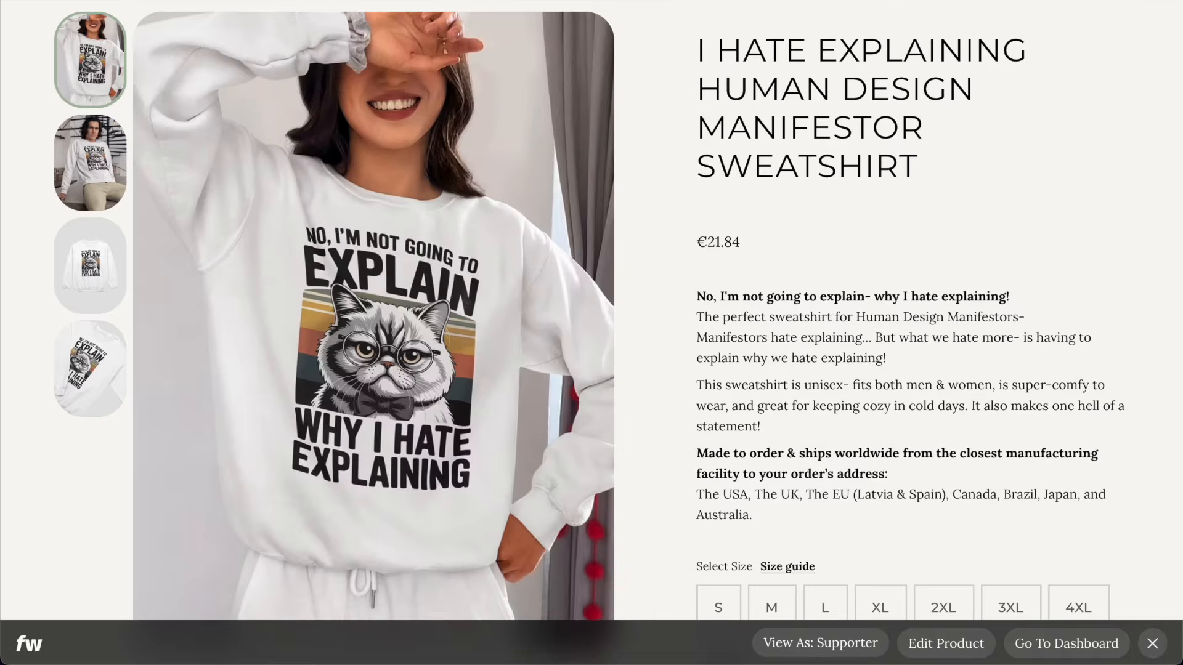
left_click(508, 1)
left_click(508, 1)
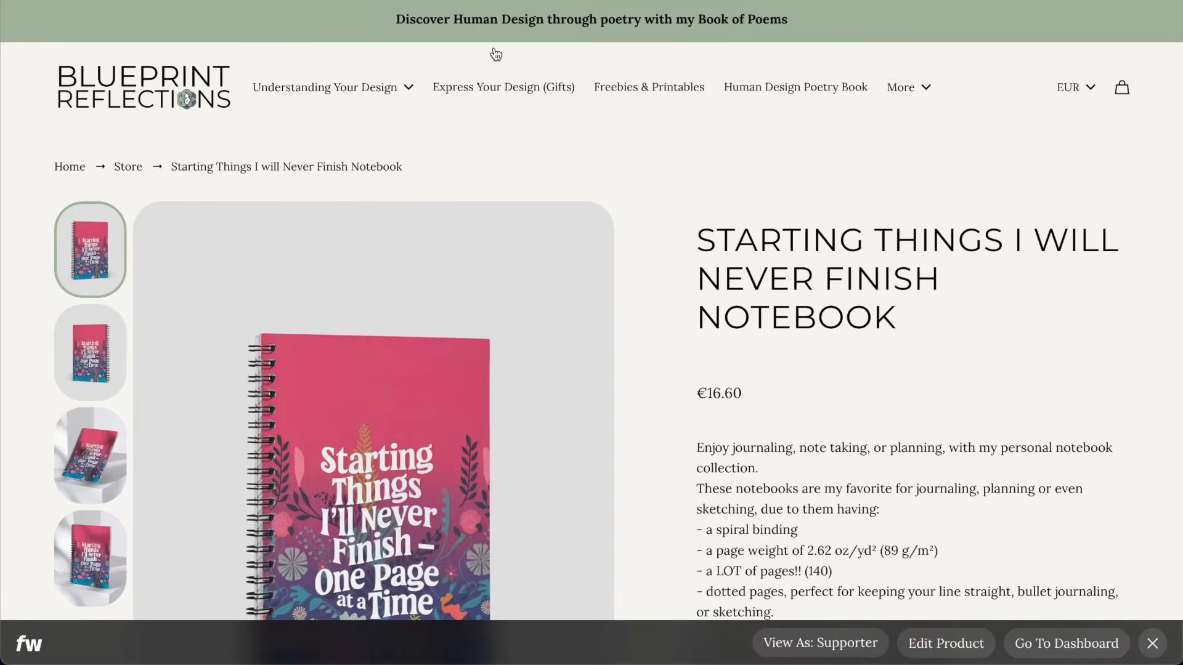
right_click(420, 222)
left_click(441, 229)
Step: Save the full-size Here to Make Waves mug and Informing tumbler images to the Downloads folder
left_click(508, 1)
left_click(425, 1)
right_click(500, 253)
left_click(524, 276)
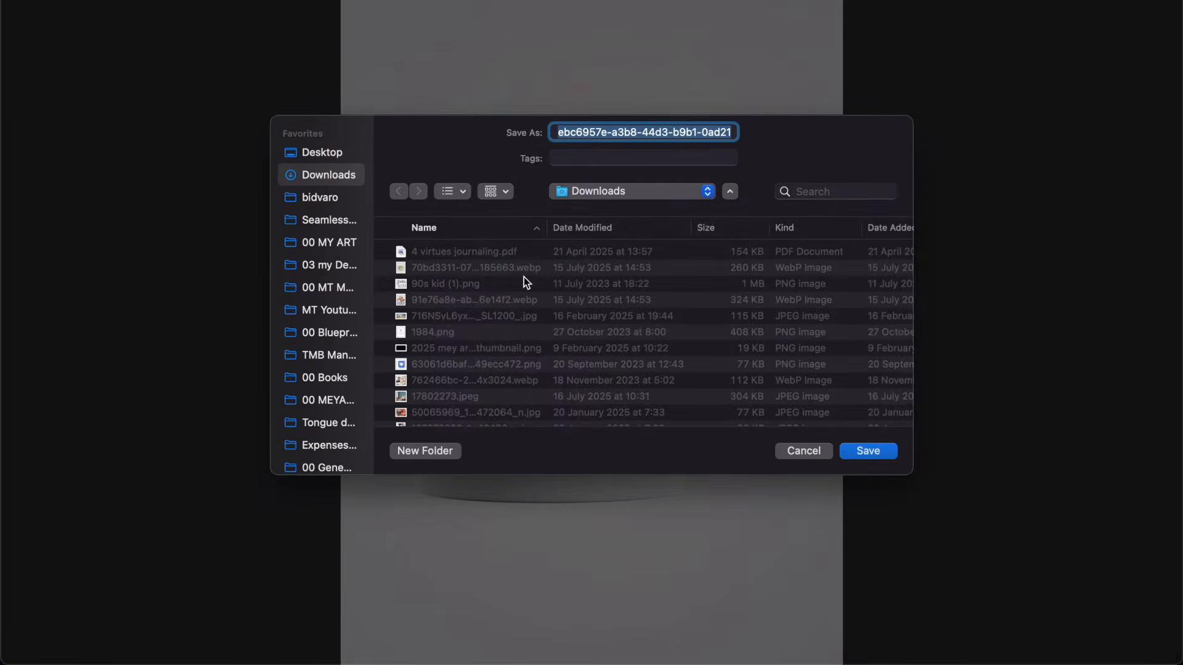
key("Return")
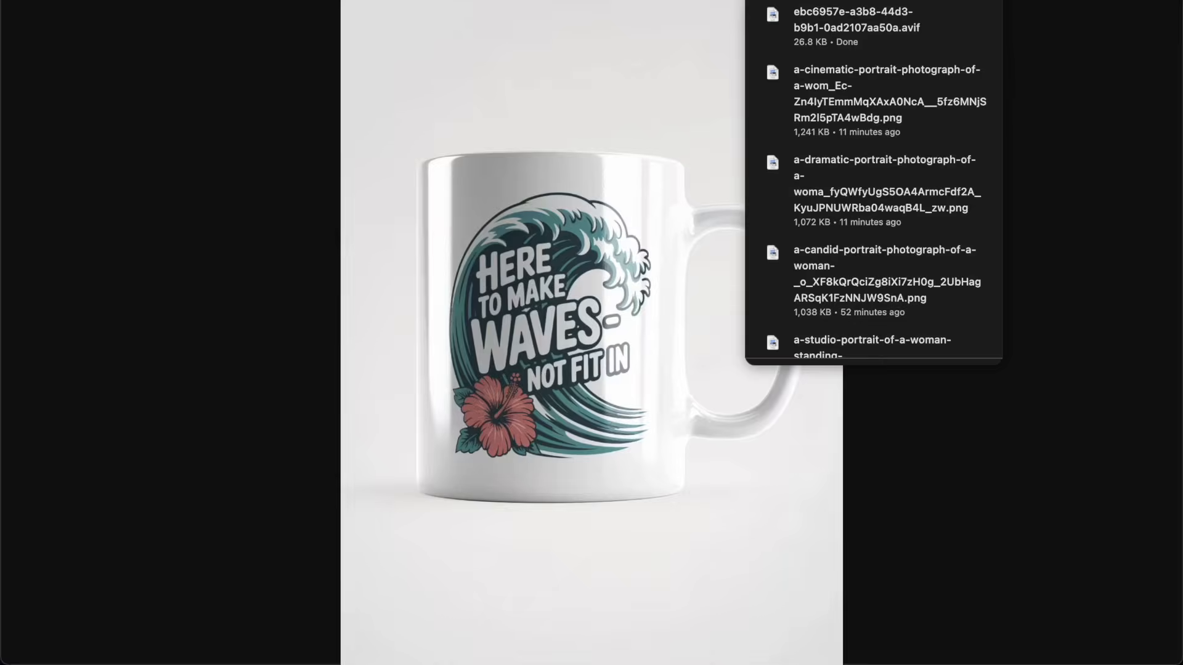
left_click(588, 0)
right_click(501, 242)
left_click(527, 275)
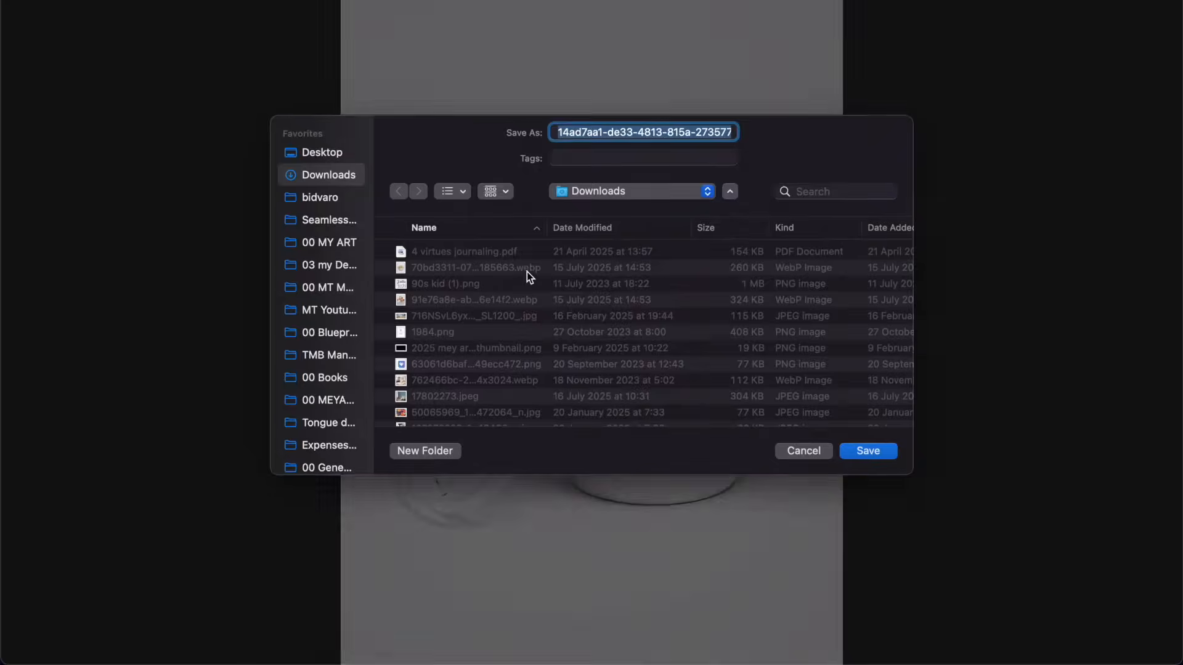
key("Return")
Step: Save the full-size I Hate Explaining sweatshirt and Starting Things notebook images to the Downloads folder
left_click(484, 1)
right_click(469, 266)
left_click(497, 295)
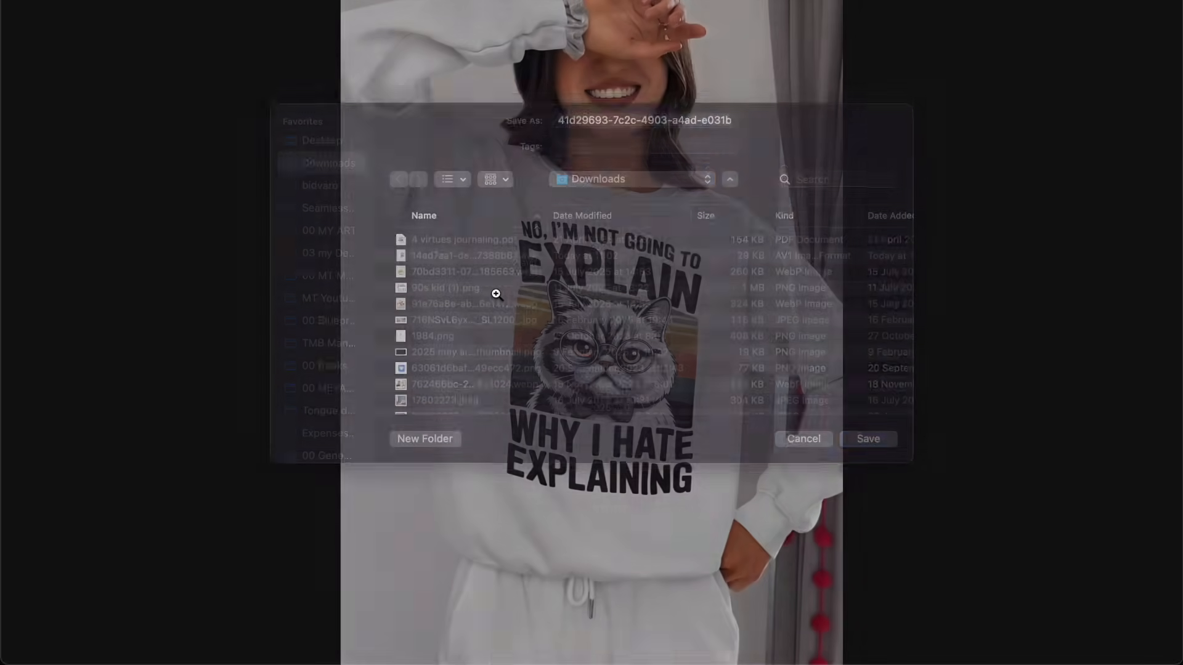
key("Return")
left_click(505, 1)
right_click(507, 191)
left_click(546, 224)
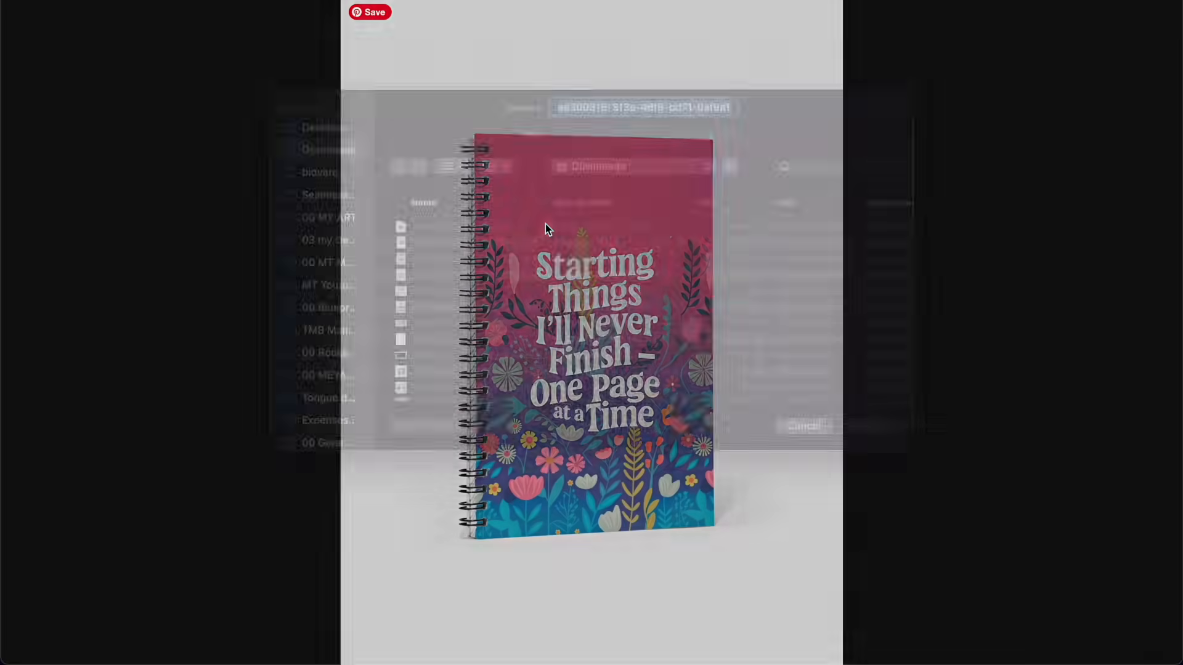
key("Return")
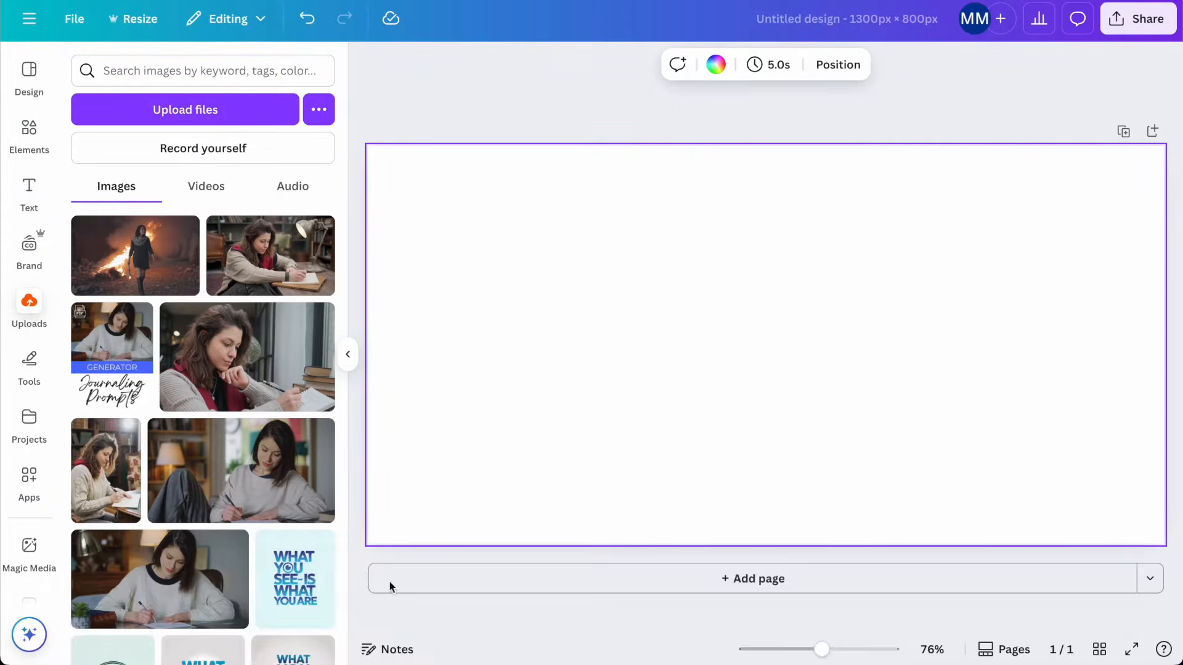
Step: Switch to Canva and add the four saved mug, tumbler, sweatshirt and notebook images from Downloads to its uploads
mouse_move(179, 656)
left_click(121, 619)
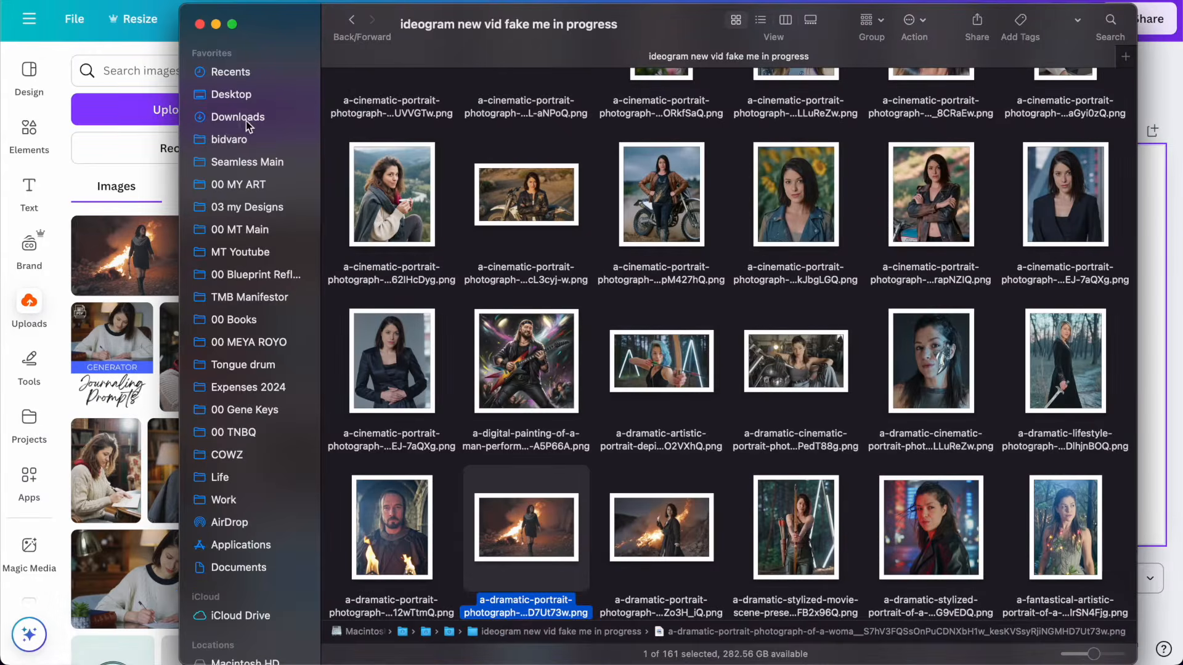
left_click(246, 119)
left_click(465, 144)
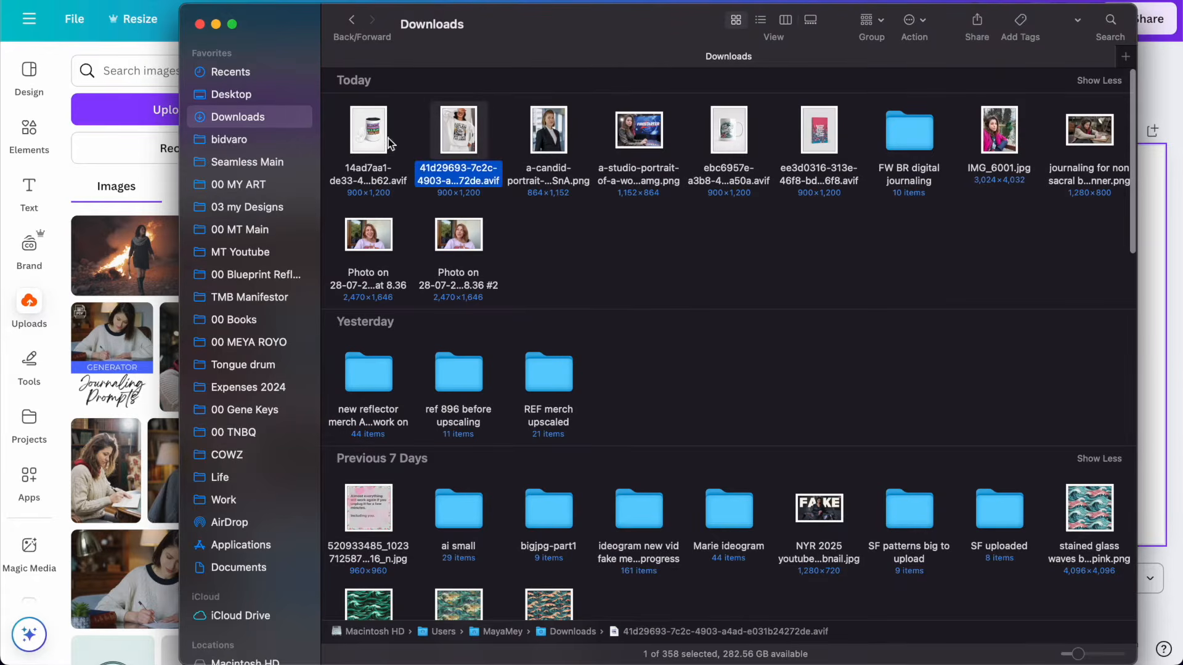
left_click(367, 134, "super")
left_click(731, 139, "super")
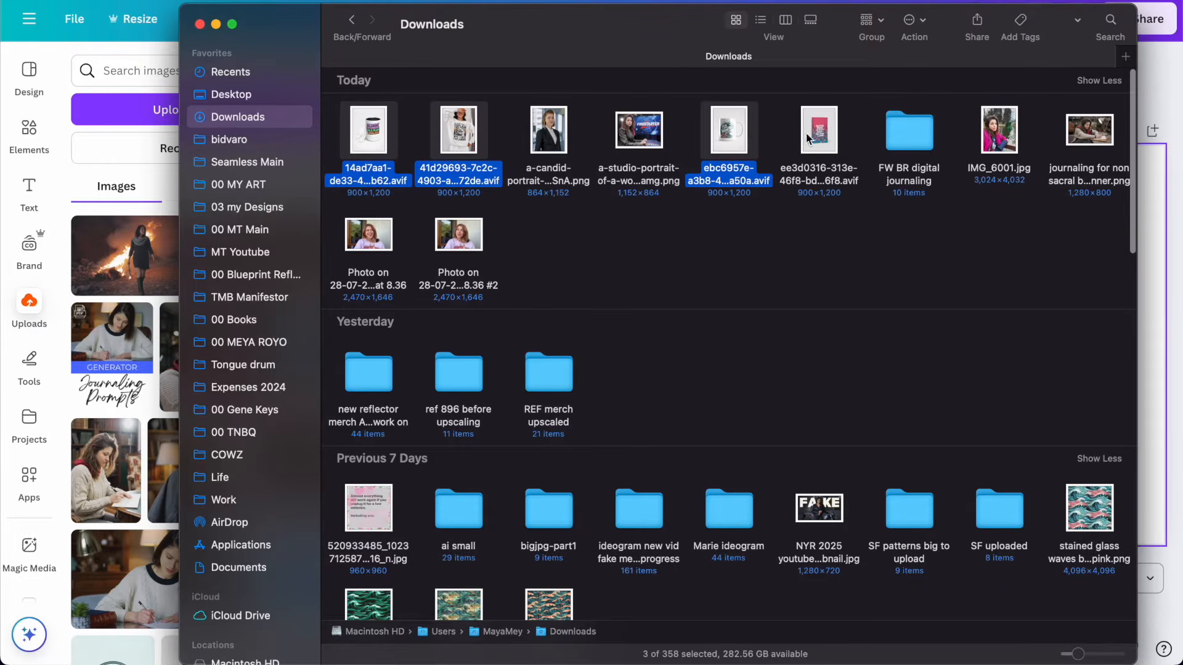
left_click_drag(729, 133, 191, 335)
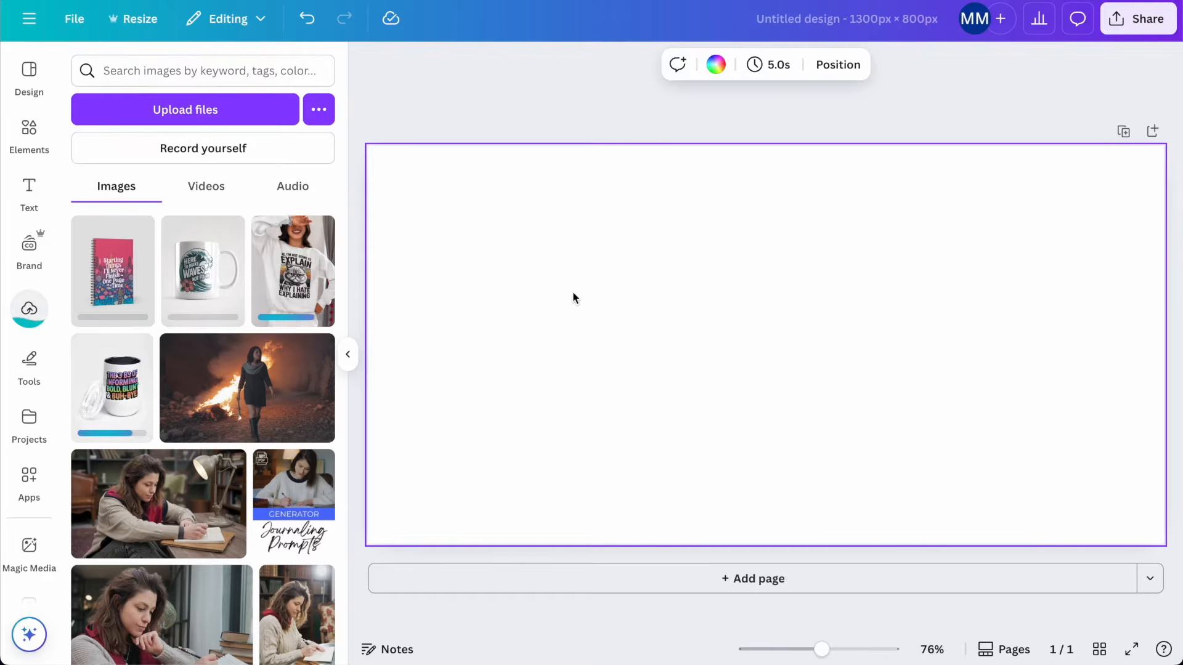
Step: Try out the portrait of the woman with fire on the blank page, and delete it from the page
left_click(266, 395)
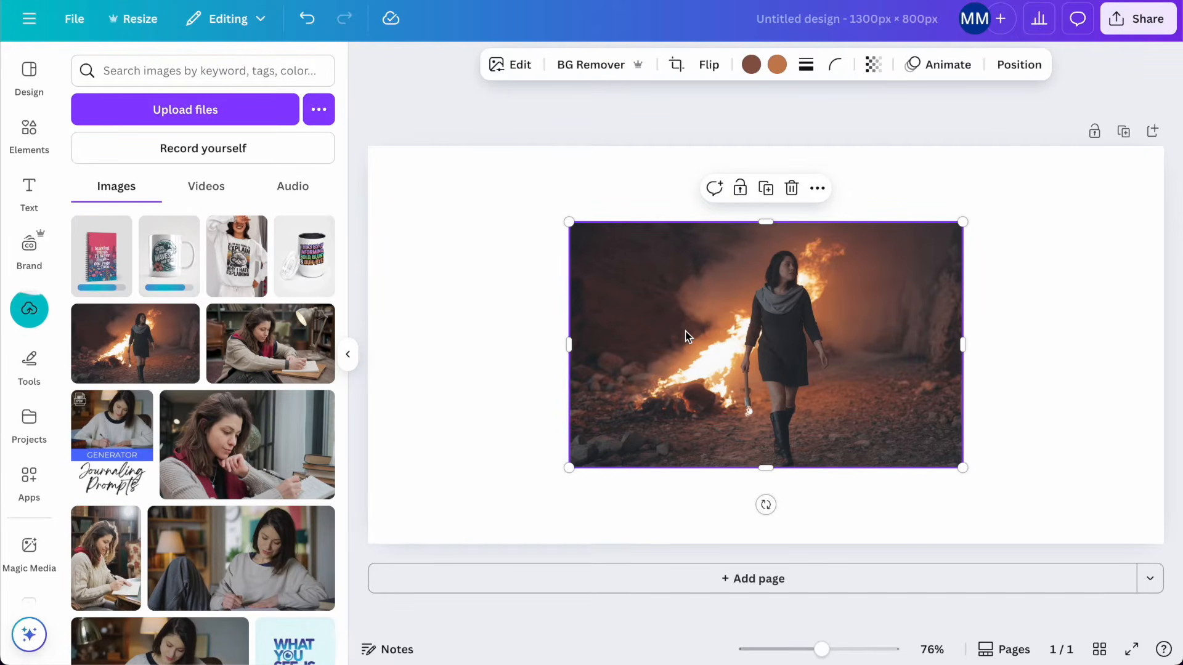
left_click(483, 253)
scroll(727, 339, "up", 5)
scroll(727, 339, "down", 5)
left_click(727, 339)
key("Delete")
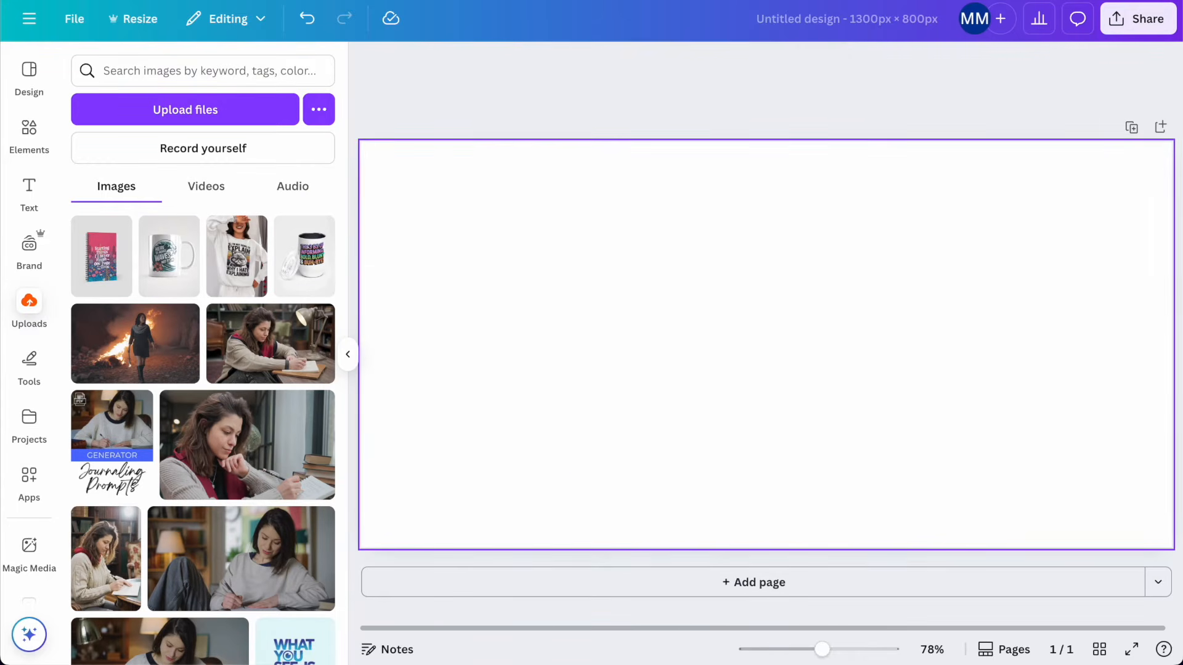
Step: Open the full Grids collection among the elements and look through it for a layout with several photo cells
left_click(36, 136)
scroll(275, 250, "down", 10)
scroll(275, 250, "down", 12)
left_click(318, 356)
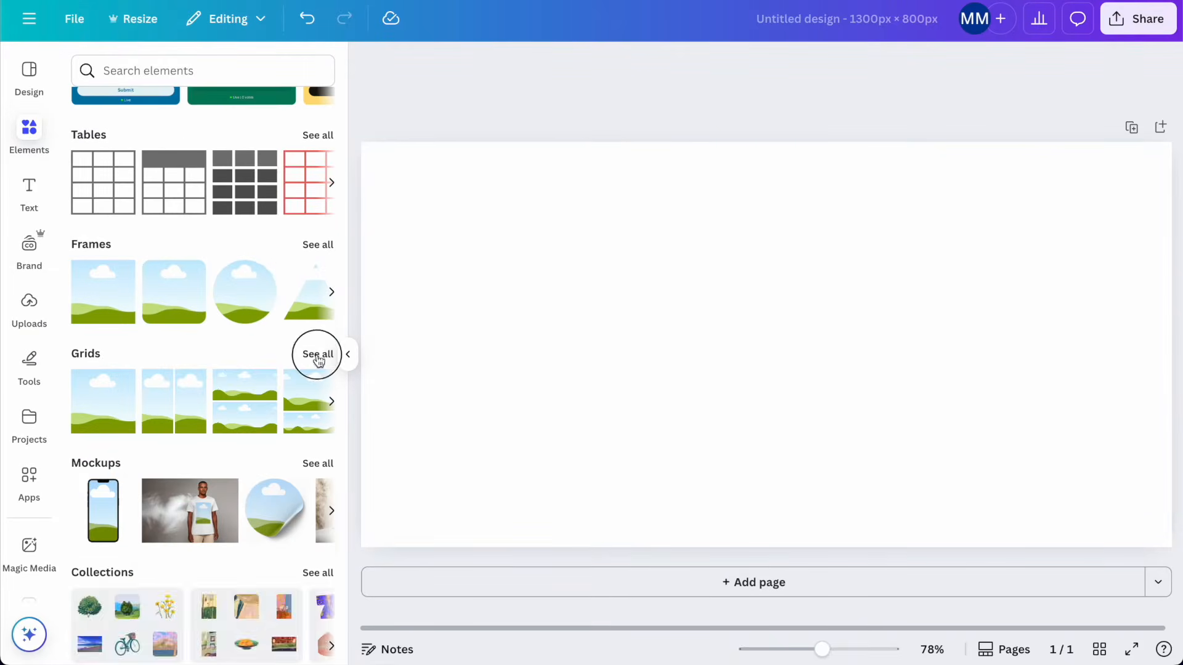
scroll(284, 265, "down", 5)
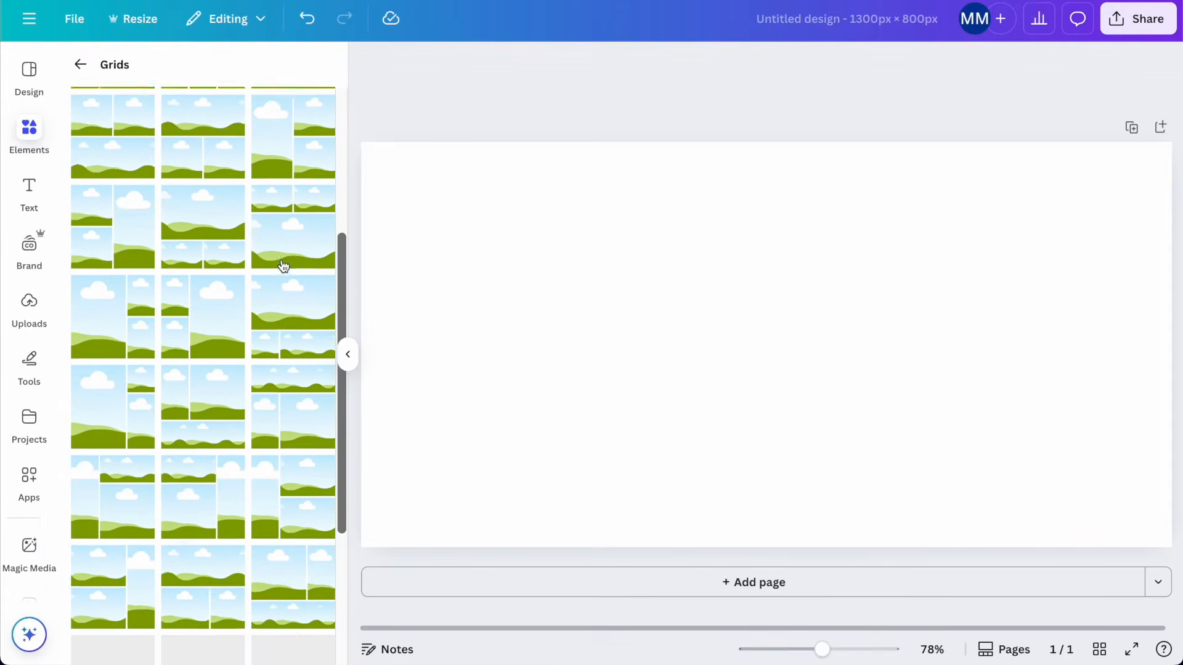
scroll(283, 266, "down", 4)
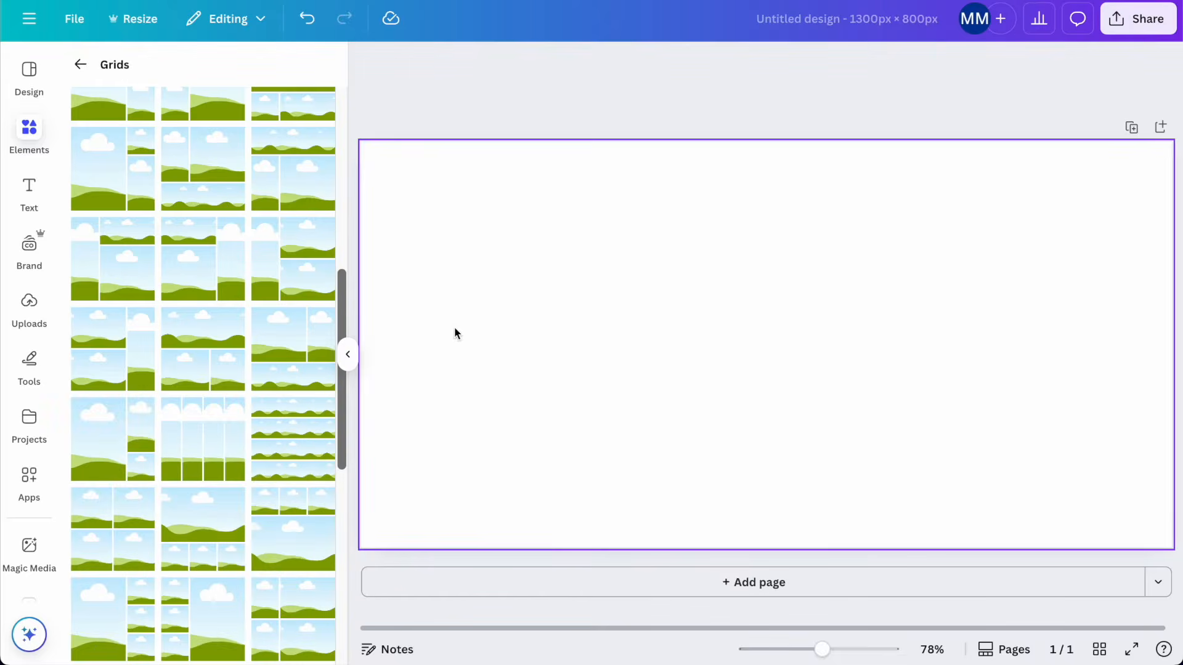
scroll(245, 353, "down", 6)
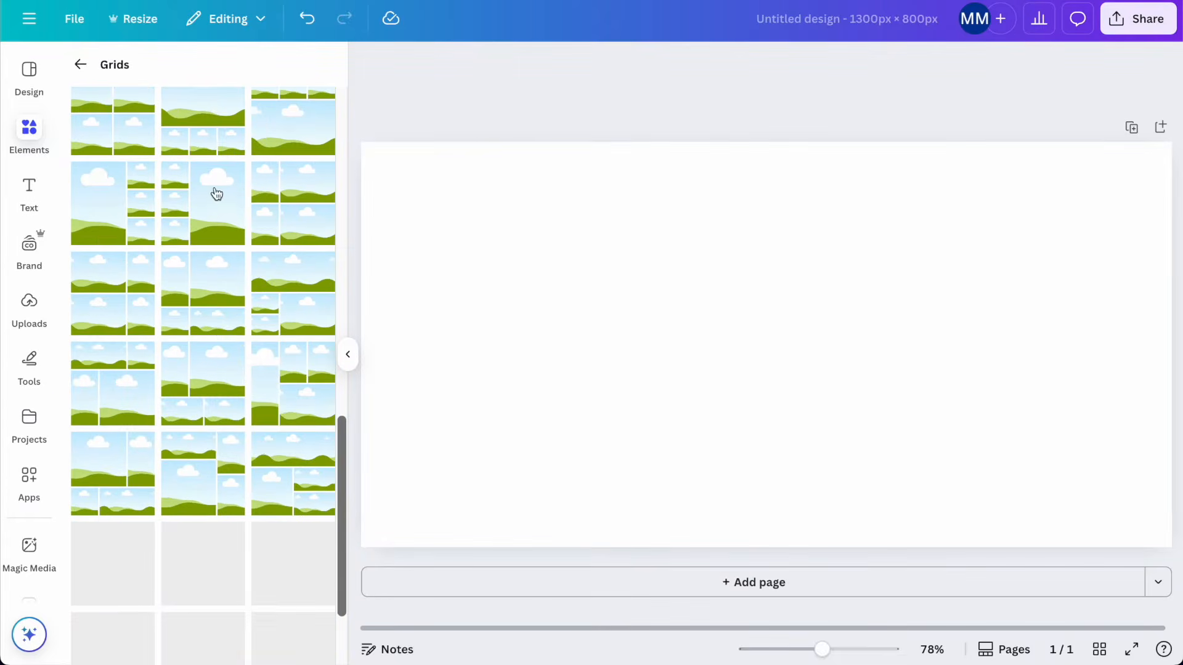
scroll(230, 293, "down", 5)
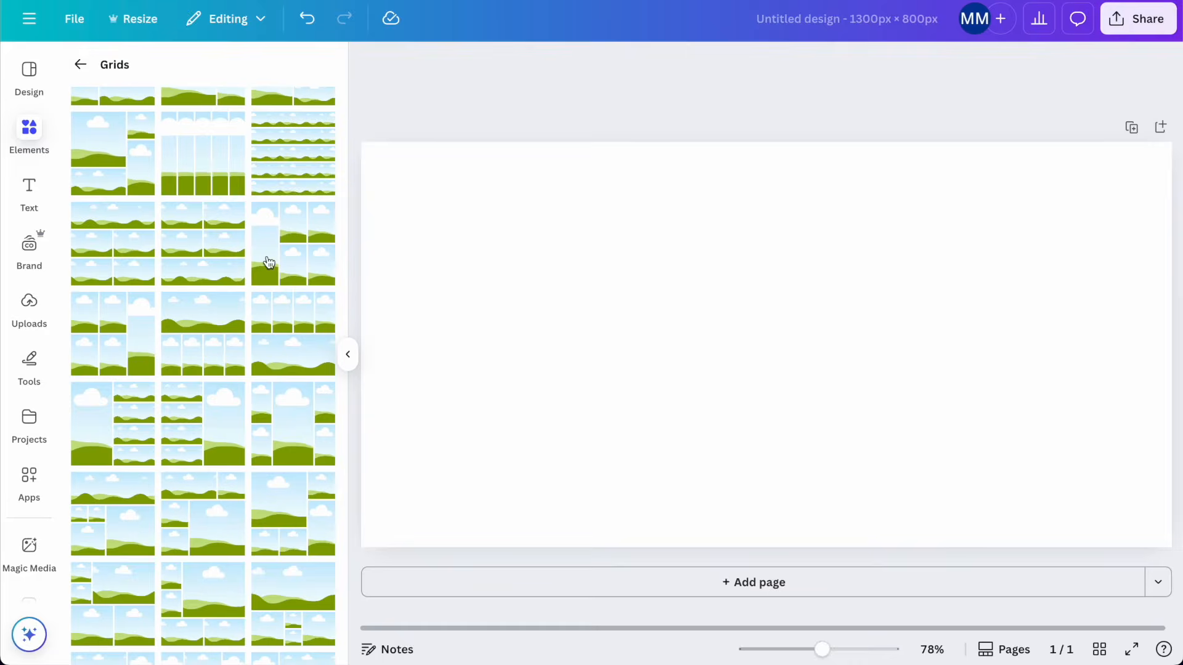
Step: Try a five-cell grid with one tall cell and four small ones, remove its spacing, and delete it from the page
left_click(268, 263)
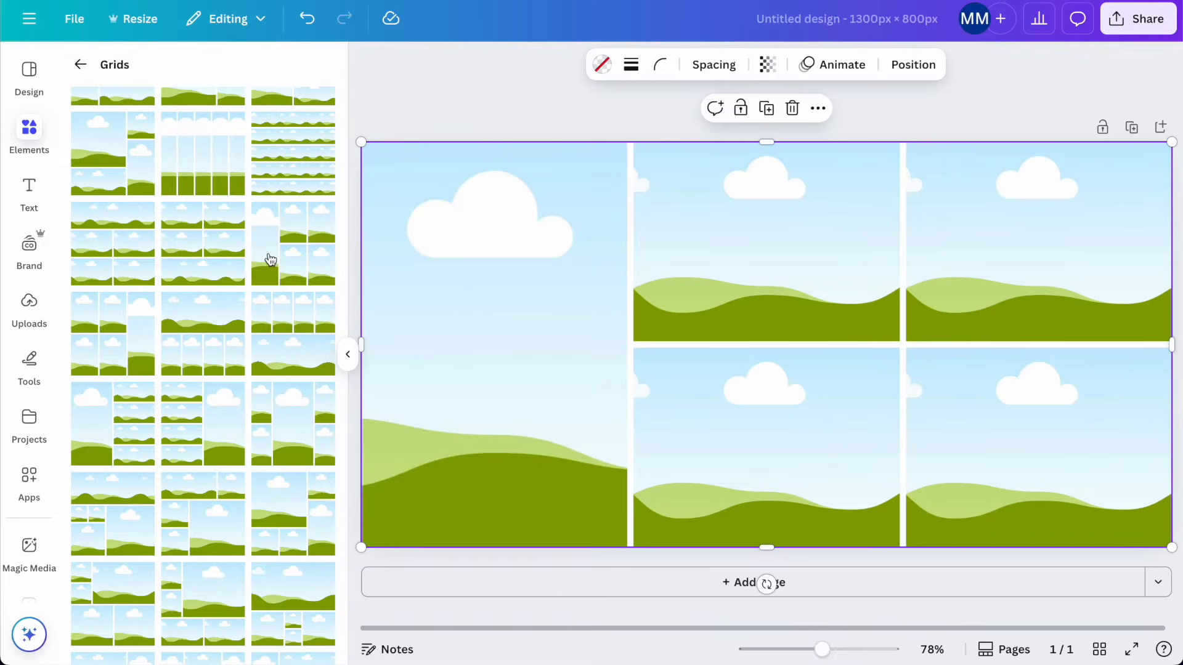
left_click(713, 68)
left_click_drag(635, 130, 642, 133)
left_click(546, 94)
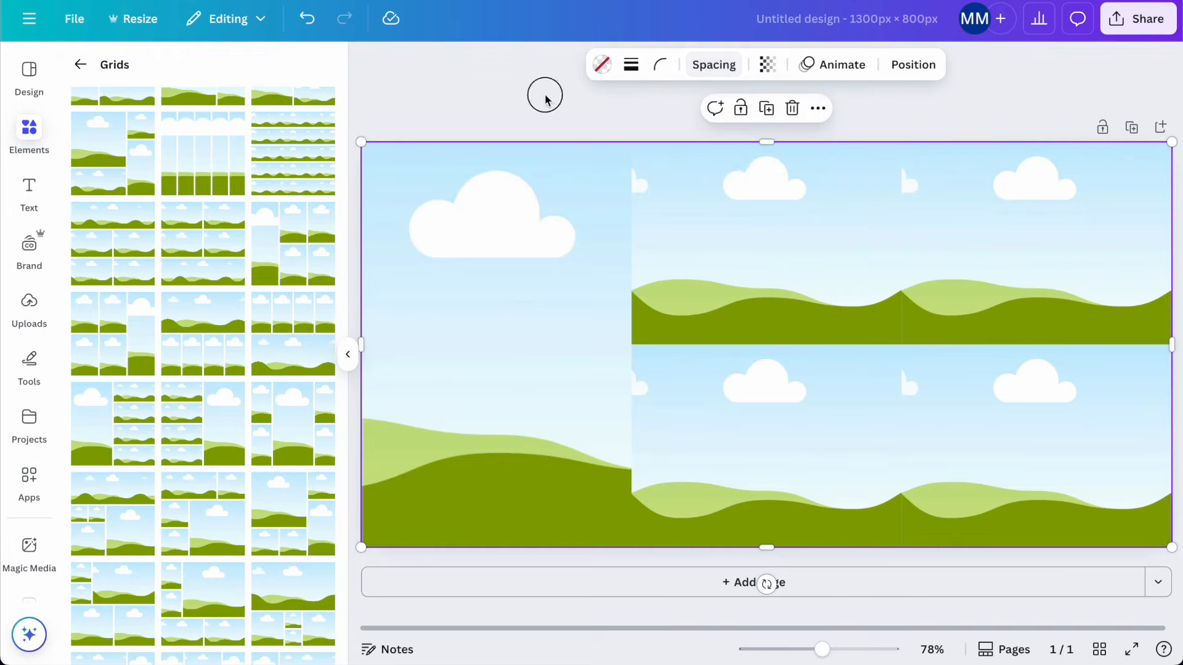
left_click(469, 327)
key("Delete")
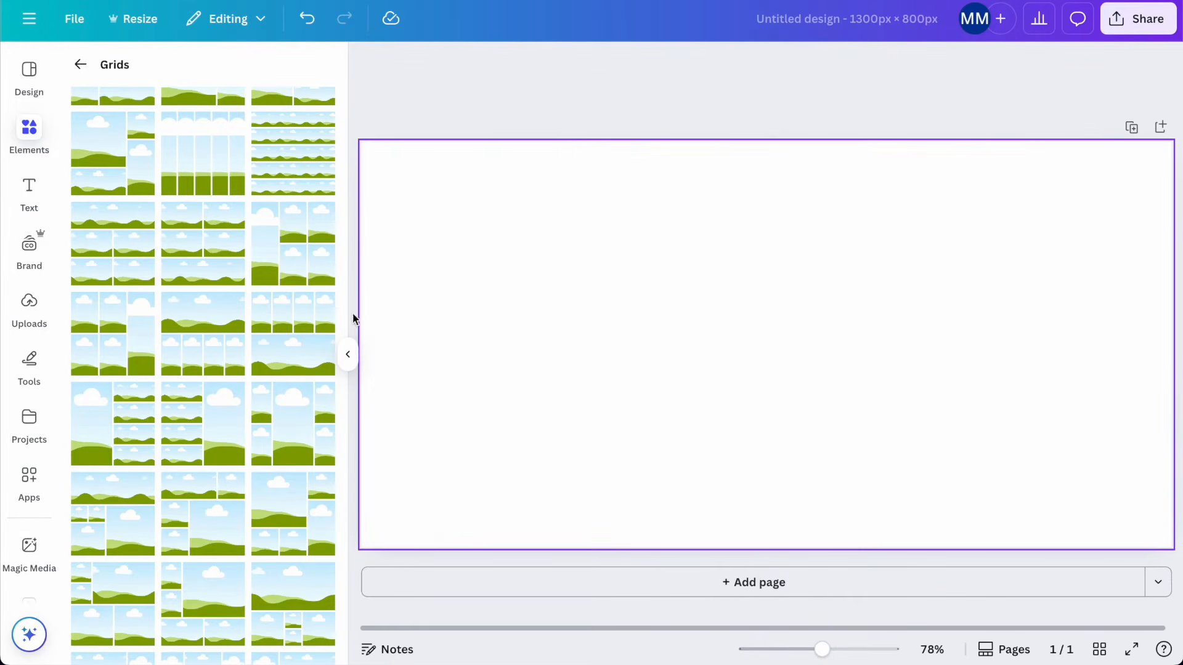
Step: Fill the page with a four-cell grid of two rows and two columns
scroll(158, 305, "up", 5)
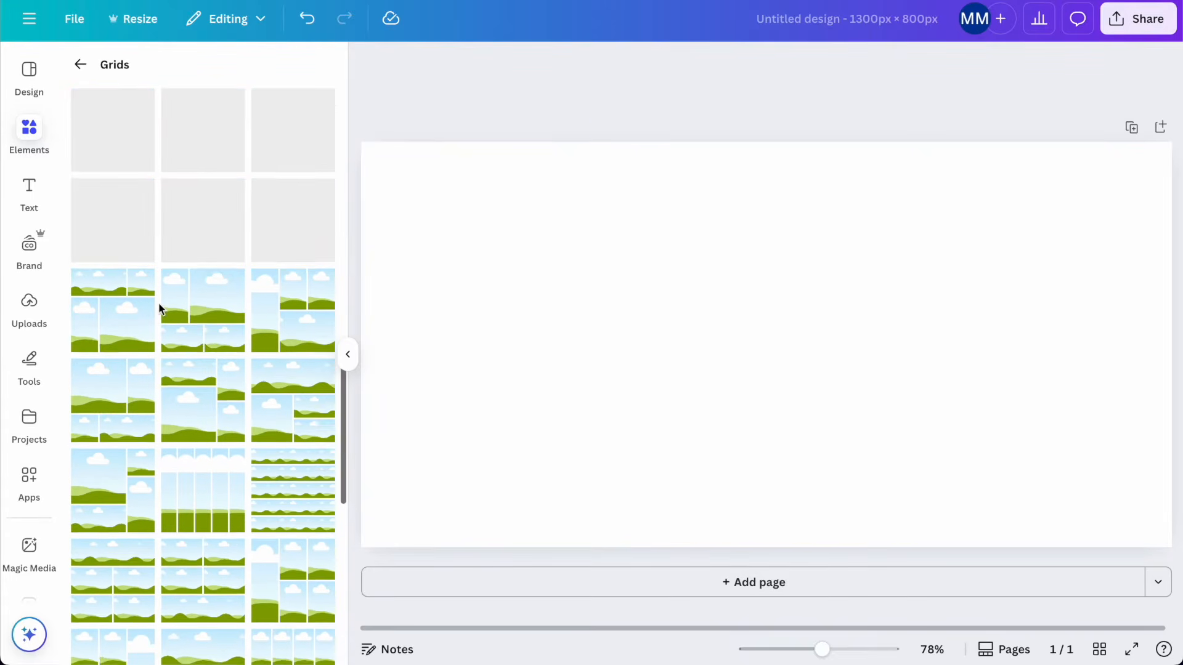
scroll(235, 454, "down", 8)
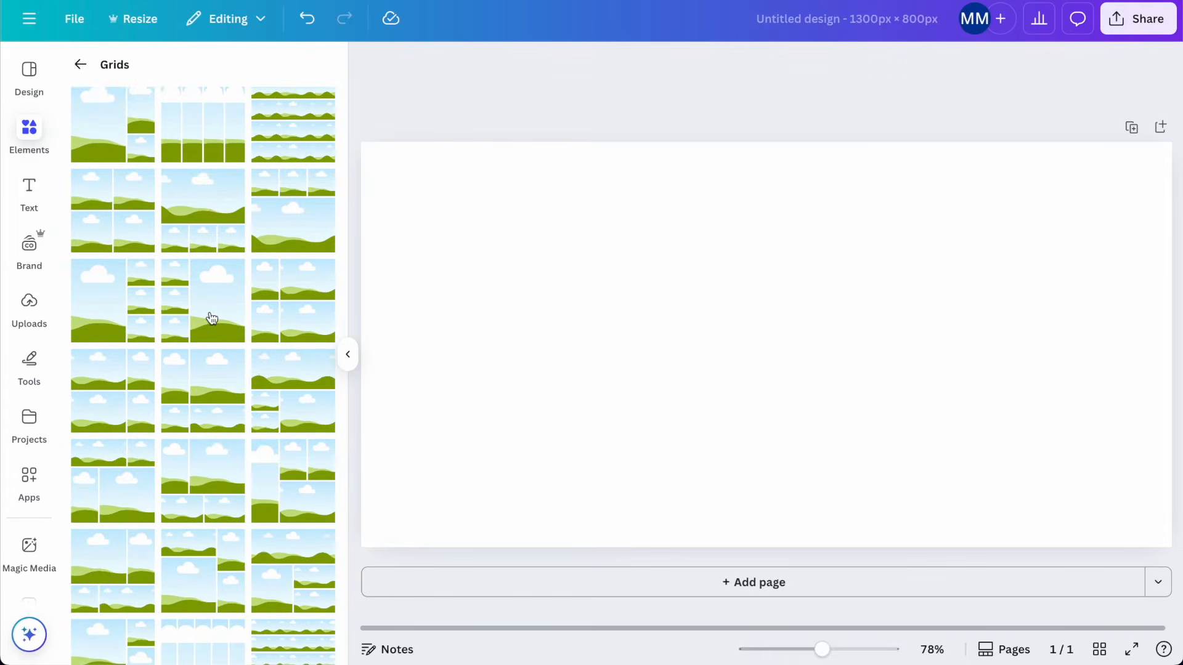
scroll(188, 277, "up", 1)
left_click(119, 298)
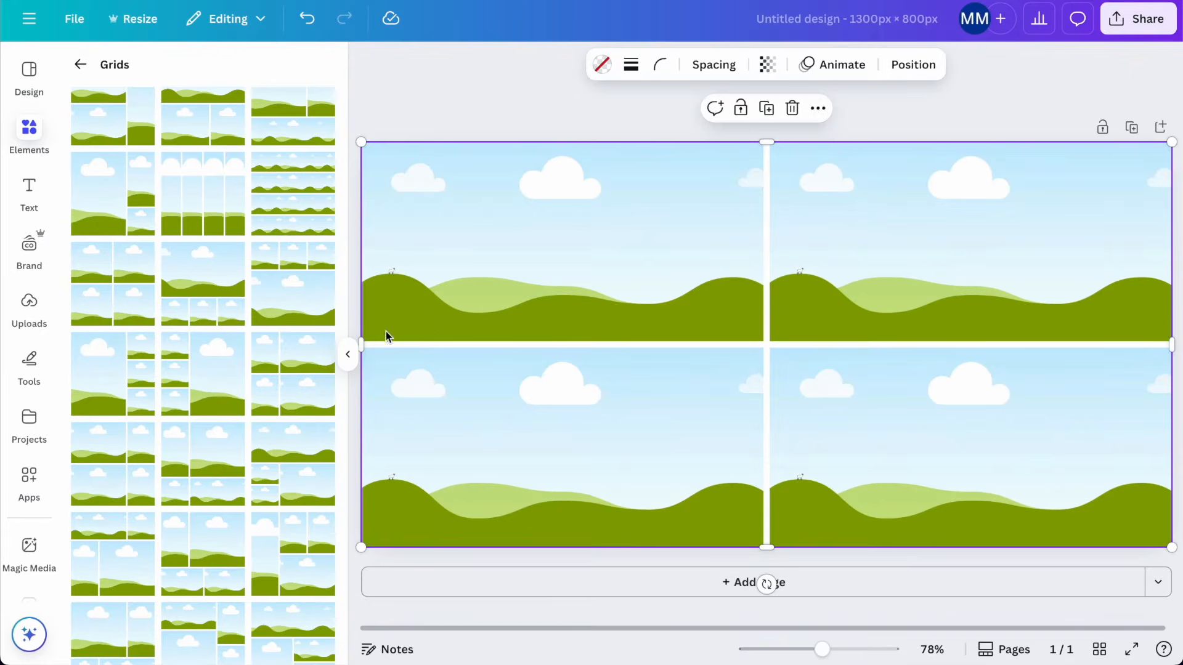
Step: Narrow the four-cell grid to the right half of the page and set its grid spacing to 0
left_click_drag(363, 342, 766, 341)
left_click(715, 65)
left_click_drag(644, 131, 528, 154)
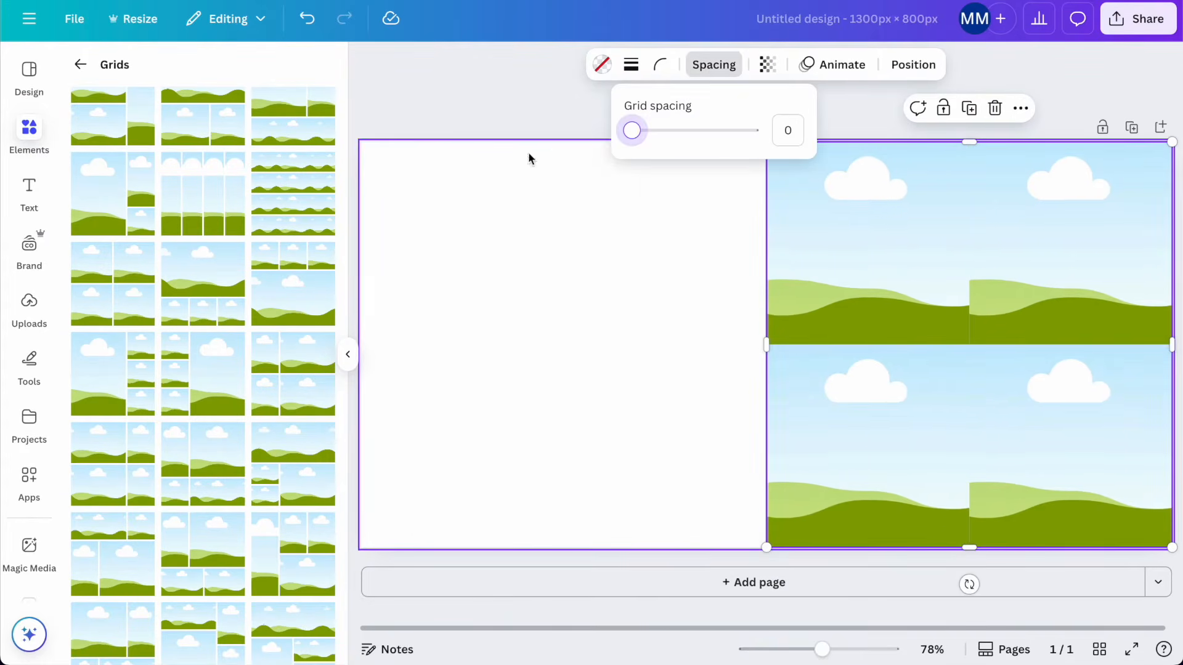
Step: Place the uploaded portrait of the woman with fire on the left half of the page at full height, cropped around her
left_click(443, 264)
left_click(26, 320)
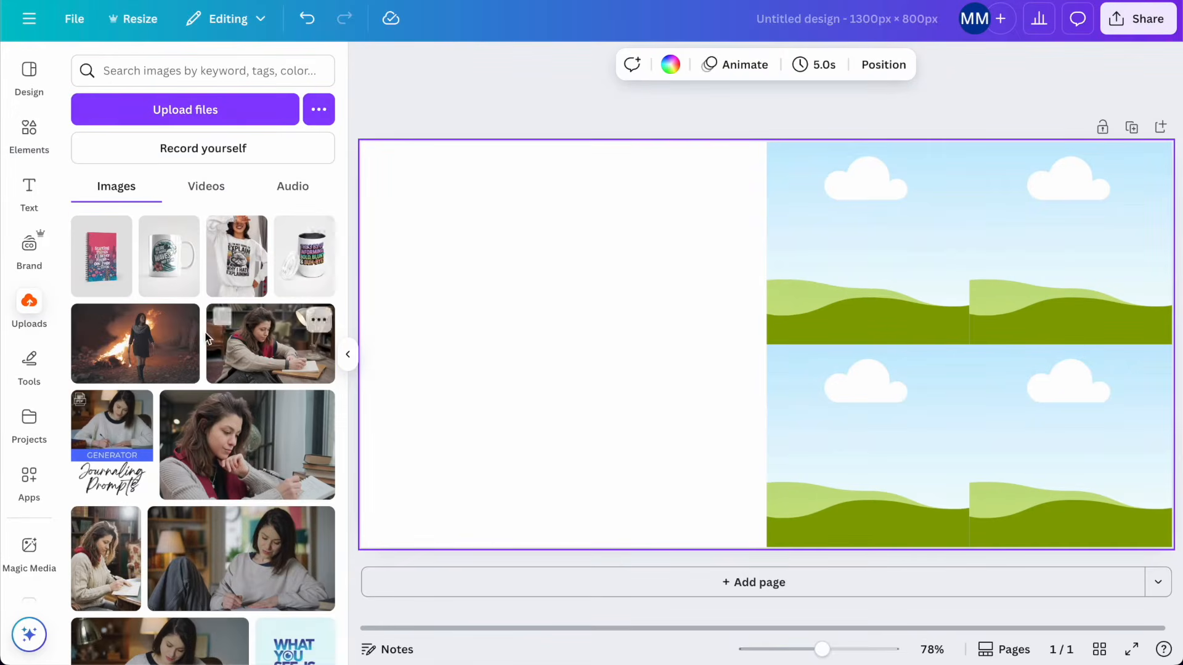
left_click(139, 345)
left_click_drag(784, 319, 597, 240)
left_click_drag(763, 266, 773, 267)
left_click_drag(573, 394, 576, 547)
double_click(638, 326)
left_click_drag(636, 320, 562, 323)
left_click(677, 73)
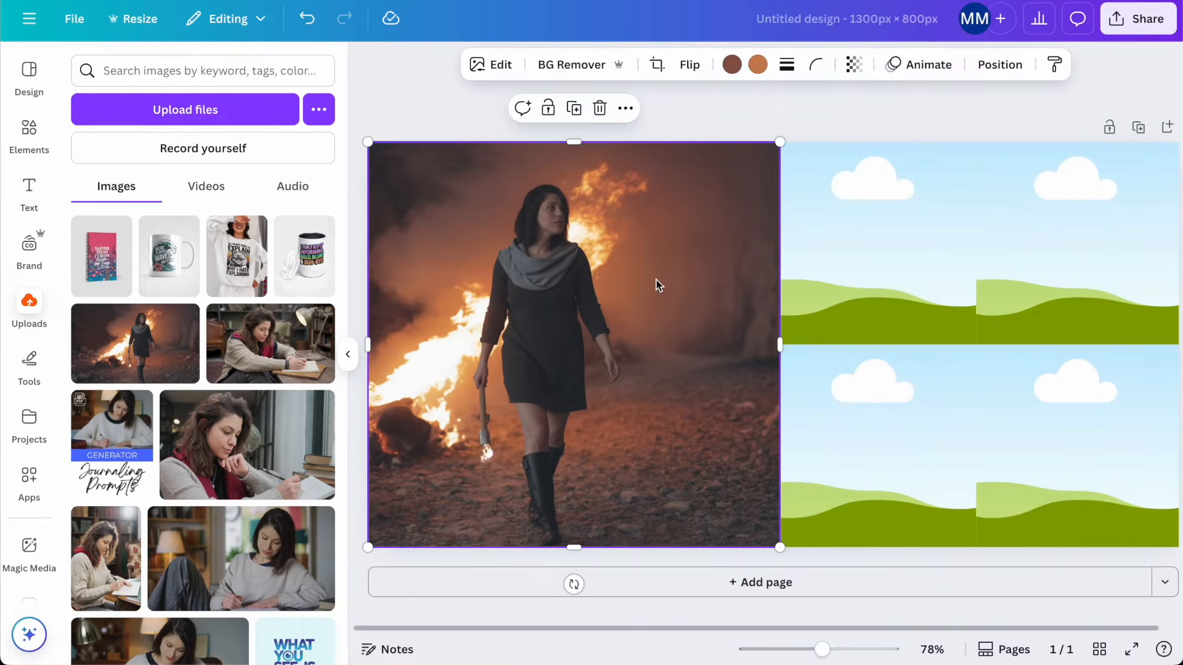
Step: Narrow the grid slightly, widen the portrait to meet its edge, and enlarge and recenter the photo within its crop
mouse_move(779, 344)
left_mouse_down()
mouse_move(723, 346)
mouse_move(774, 346)
left_mouse_up()
left_click(853, 327)
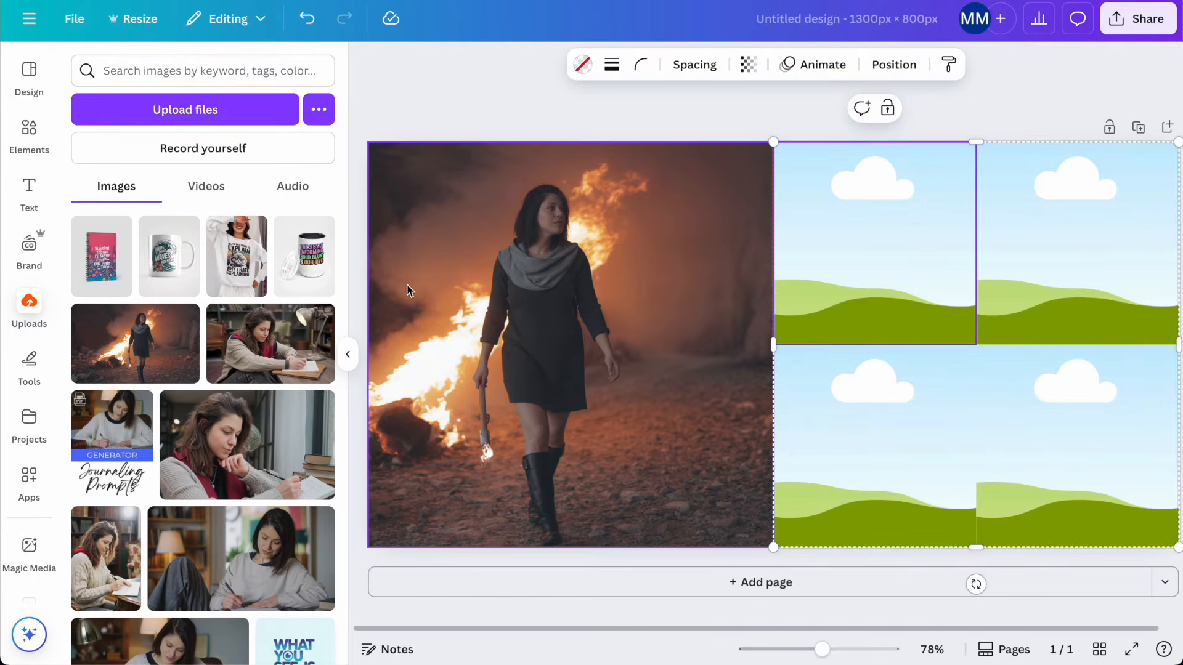
left_click_drag(774, 345, 816, 342)
left_click(712, 347)
double_click(617, 327)
left_click_drag(615, 327, 687, 327)
left_click_drag(900, 547, 941, 569)
left_click_drag(637, 373, 596, 367)
left_click(860, 91)
Step: Fill the grid with the notebook and wave mug in the upper cells and the tumbler and cat sweatshirt in the lower cells
left_click_drag(101, 256, 830, 227)
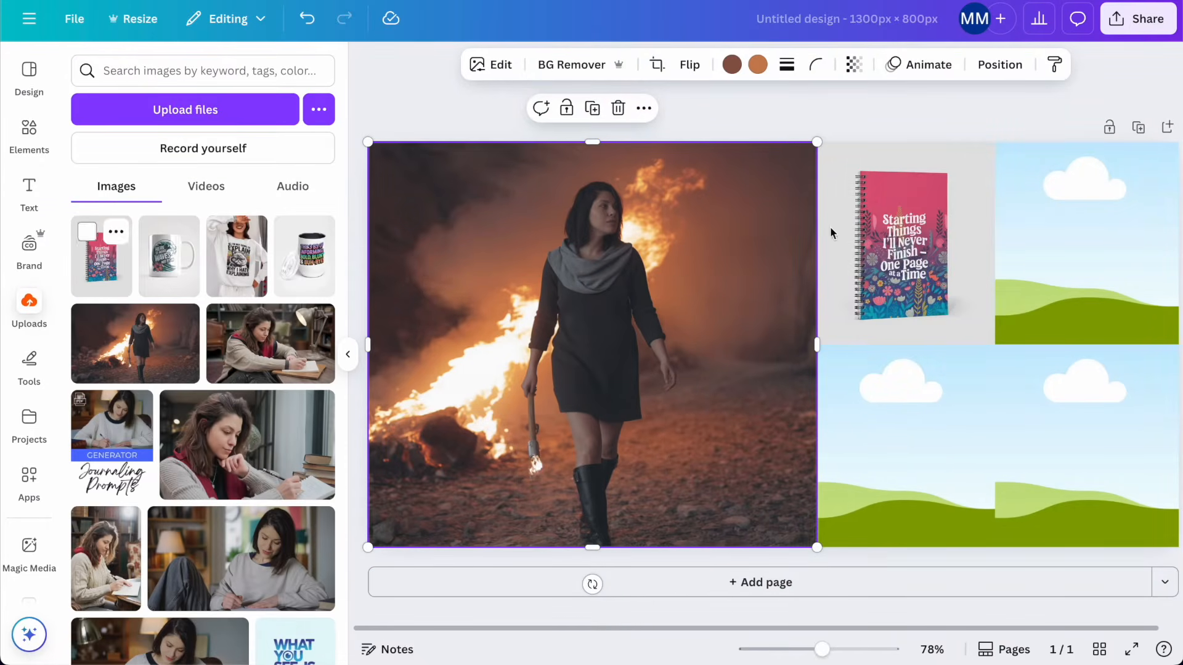
left_click_drag(191, 279, 1141, 257)
left_click_drag(237, 252, 1056, 433)
left_click_drag(304, 256, 1000, 412)
left_click_drag(305, 255, 875, 450)
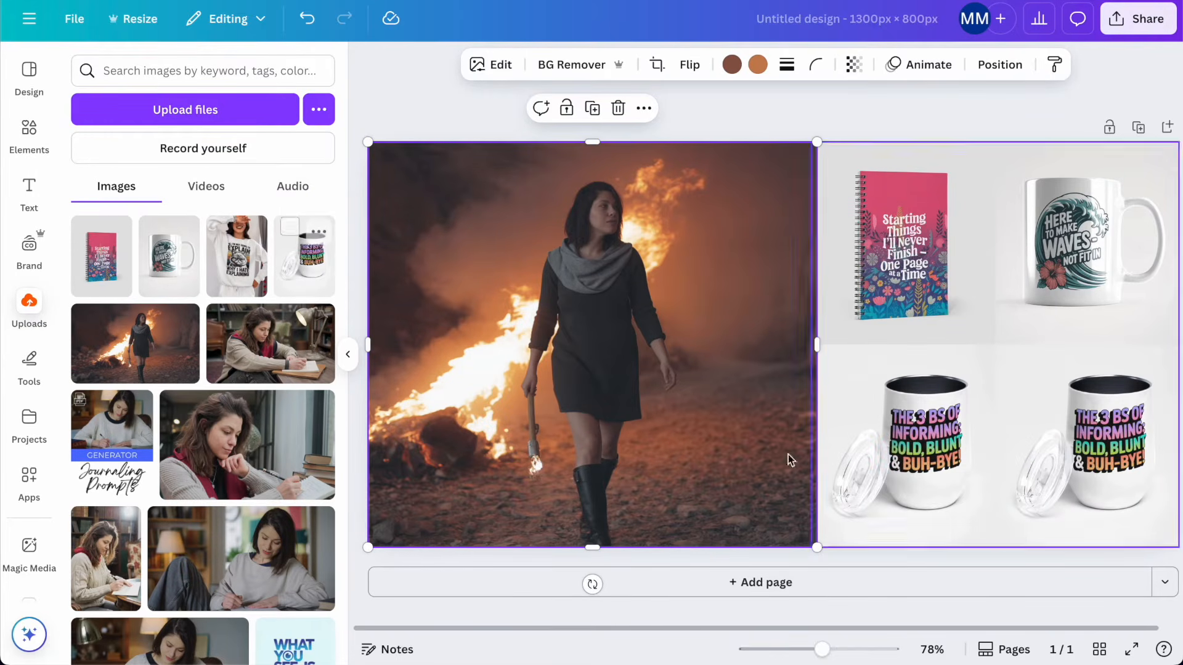
left_click_drag(239, 258, 1085, 443)
left_click(901, 103)
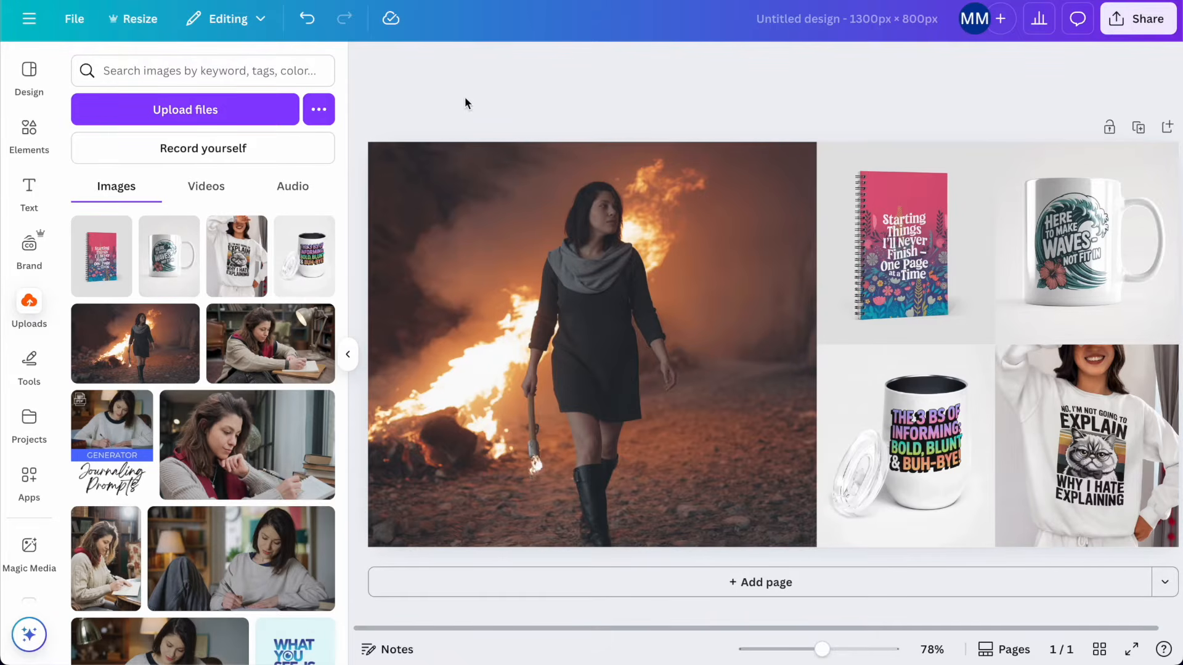
Step: Resize this design to a custom size of 1300 × 800 px
left_click(150, 18)
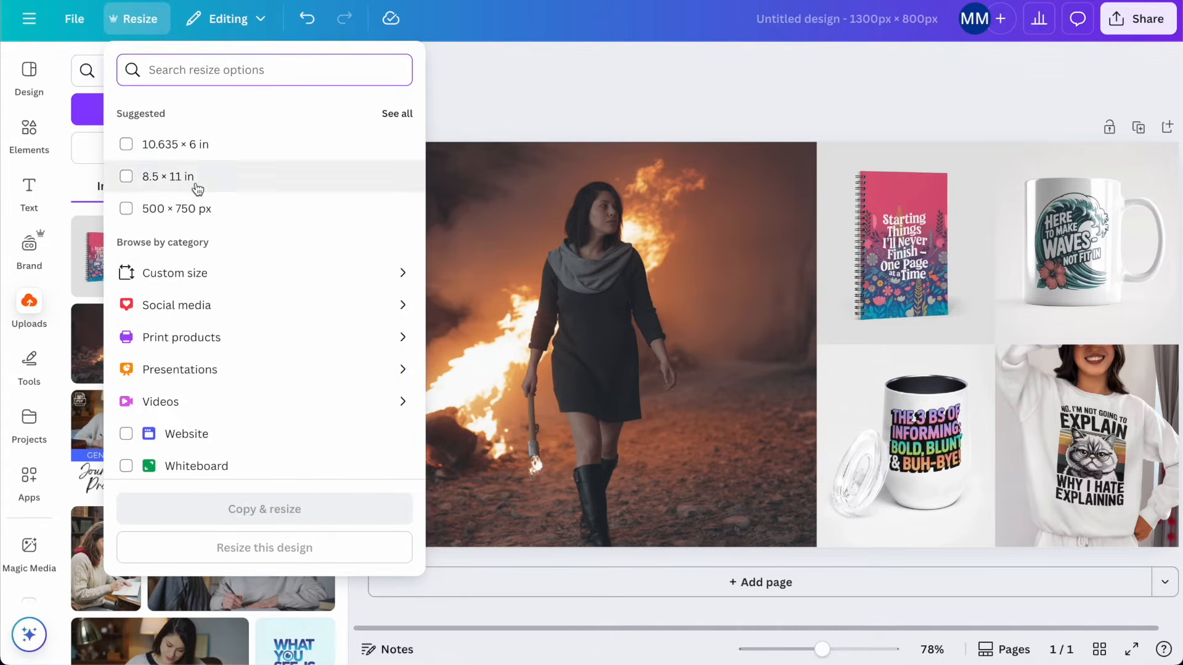
left_click(211, 276)
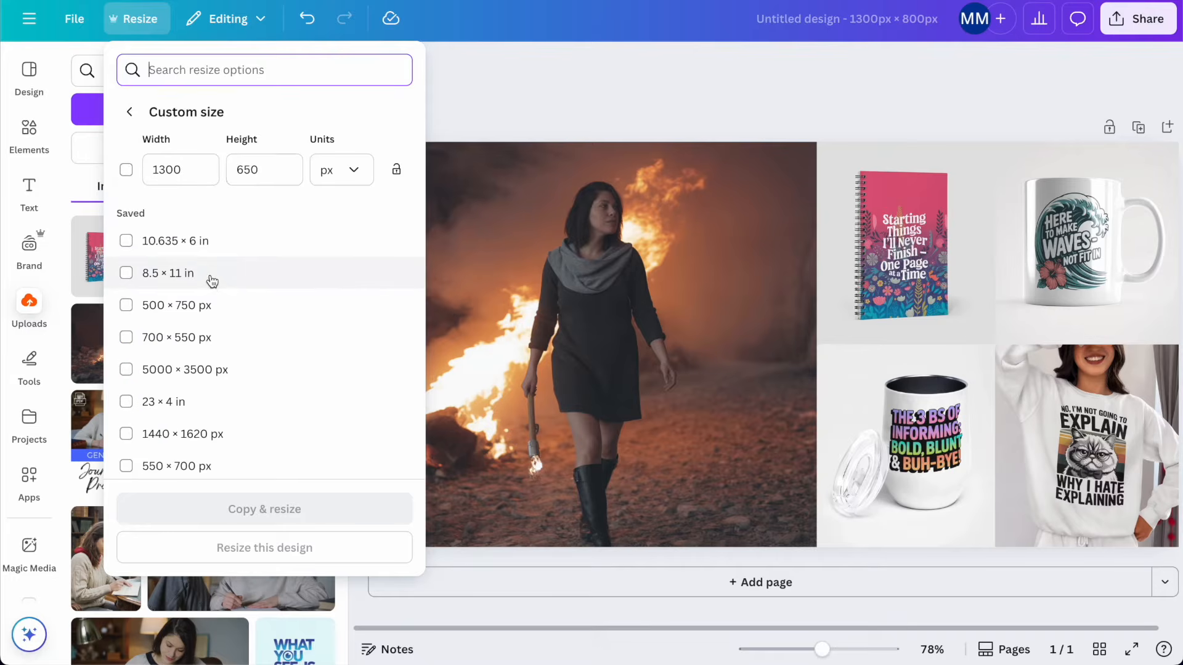
left_click(245, 163)
type("800")
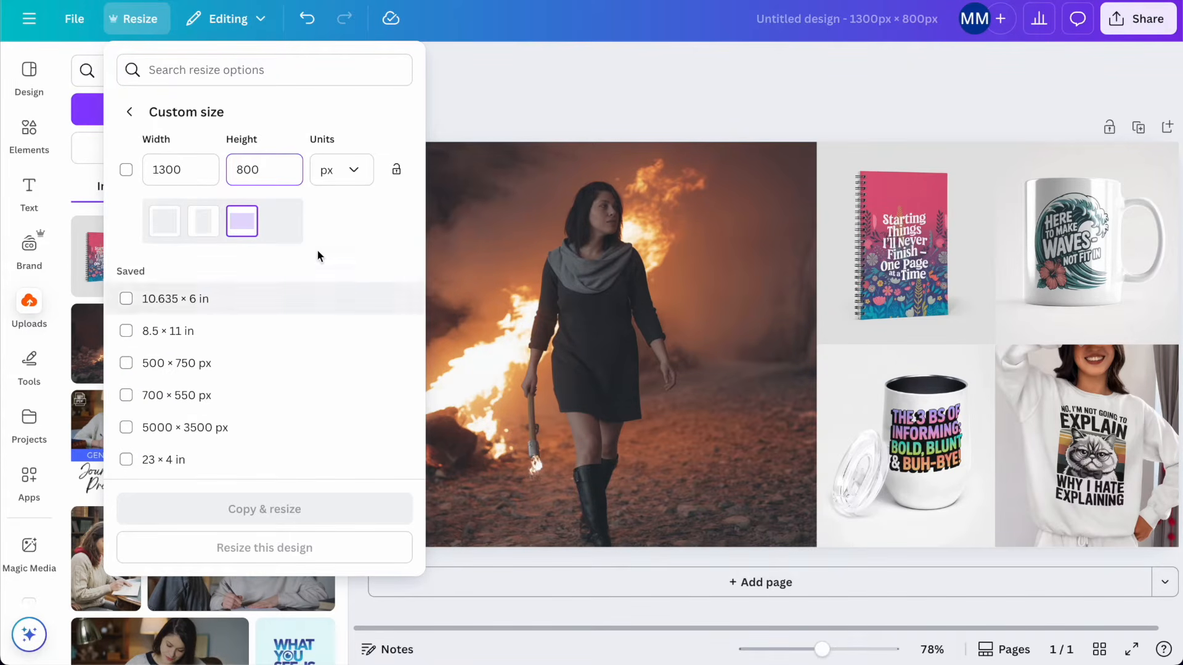
left_click(352, 128)
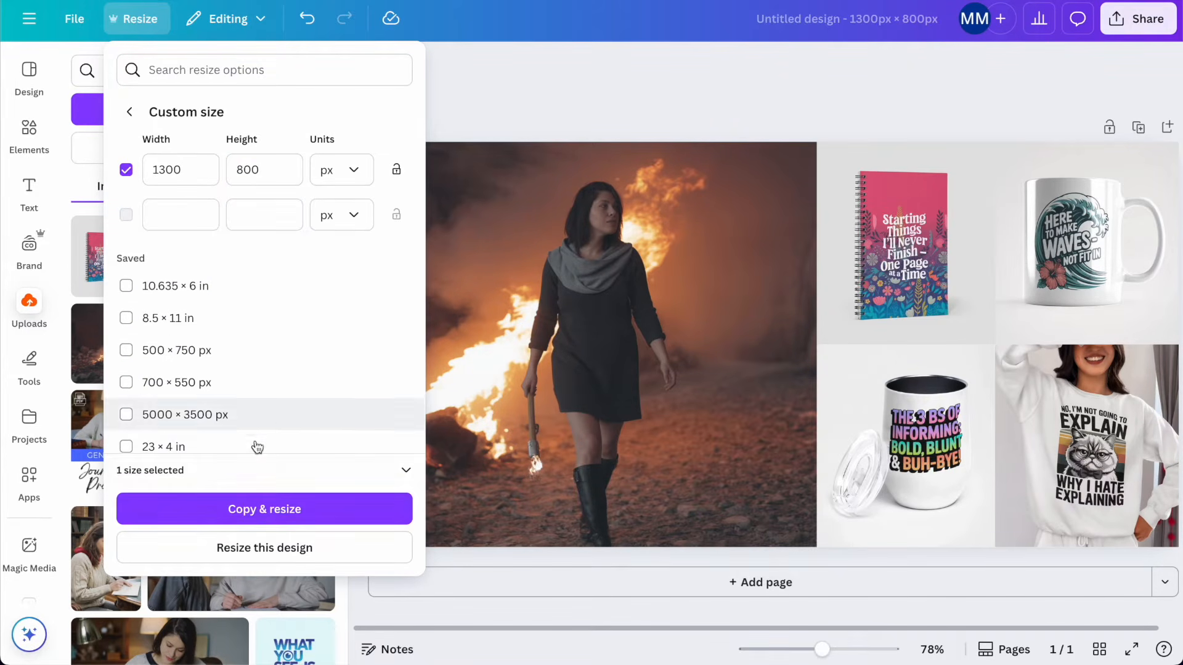
left_click(252, 547)
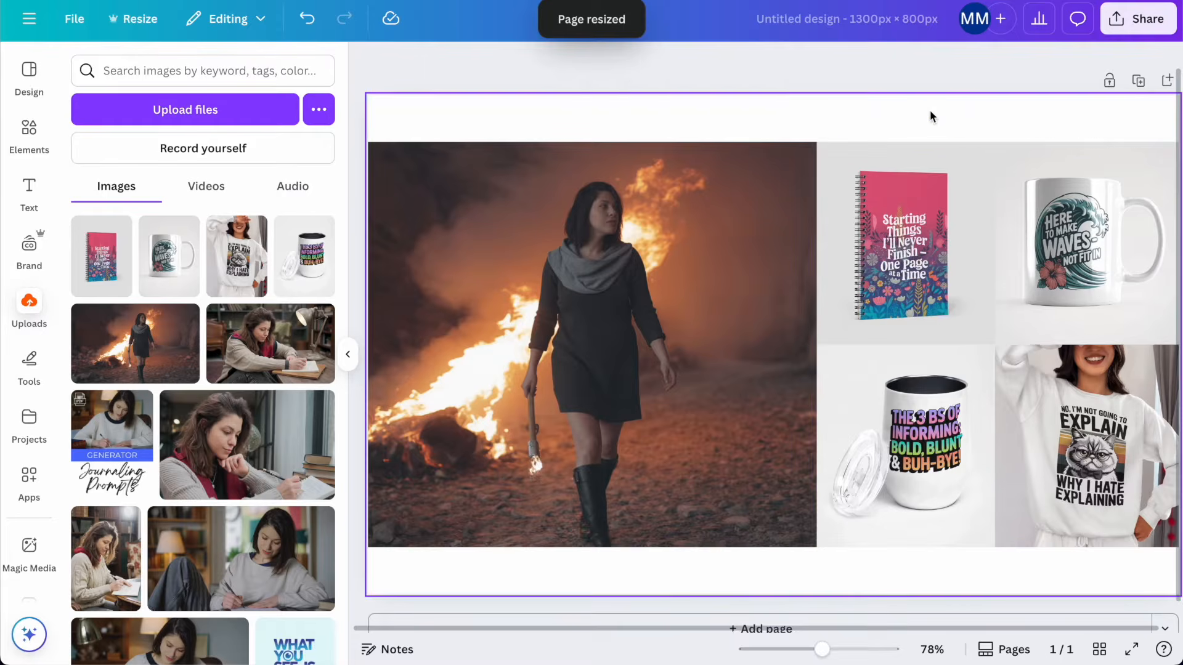
Step: Stretch the product grid to the full page height and widen it to the middle of the page
left_click(946, 250)
left_click_drag(996, 142, 996, 95)
left_click_drag(995, 548, 995, 594)
left_click_drag(811, 343, 774, 344)
Step: Extend the portrait to the full page height beside the grid and reposition the woman within its crop
left_click(775, 344)
left_click_drag(570, 142, 570, 94)
left_click_drag(573, 549, 573, 589)
double_click(625, 413)
left_click_drag(626, 414, 595, 403)
left_click(720, 46)
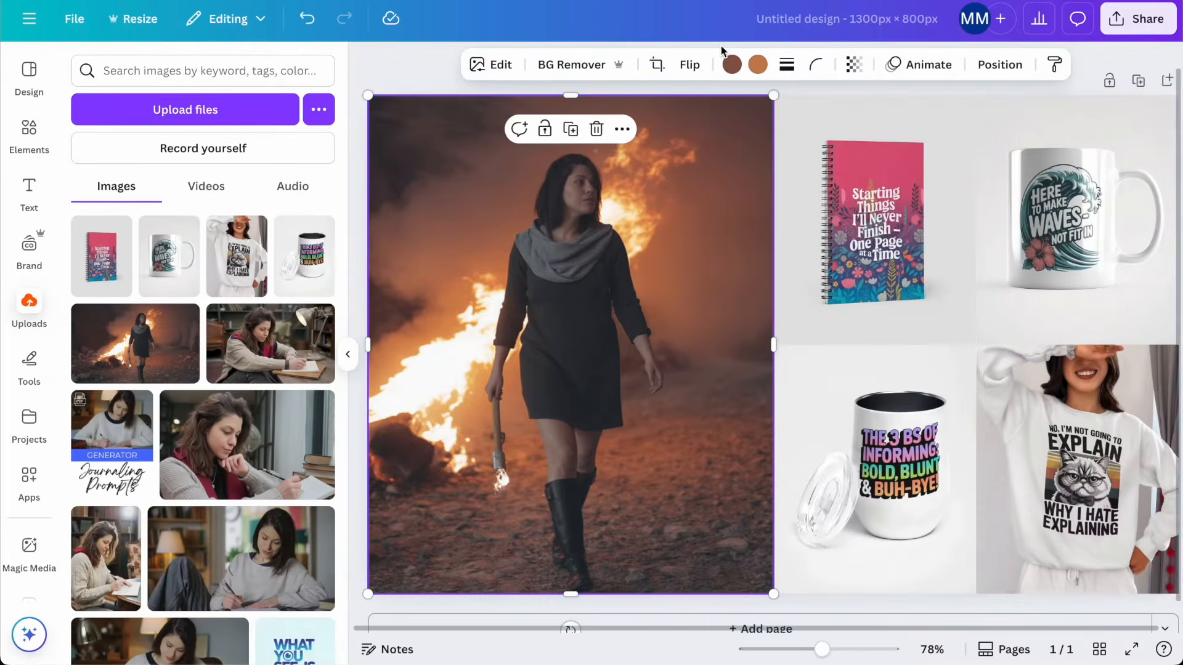
left_click(835, 81)
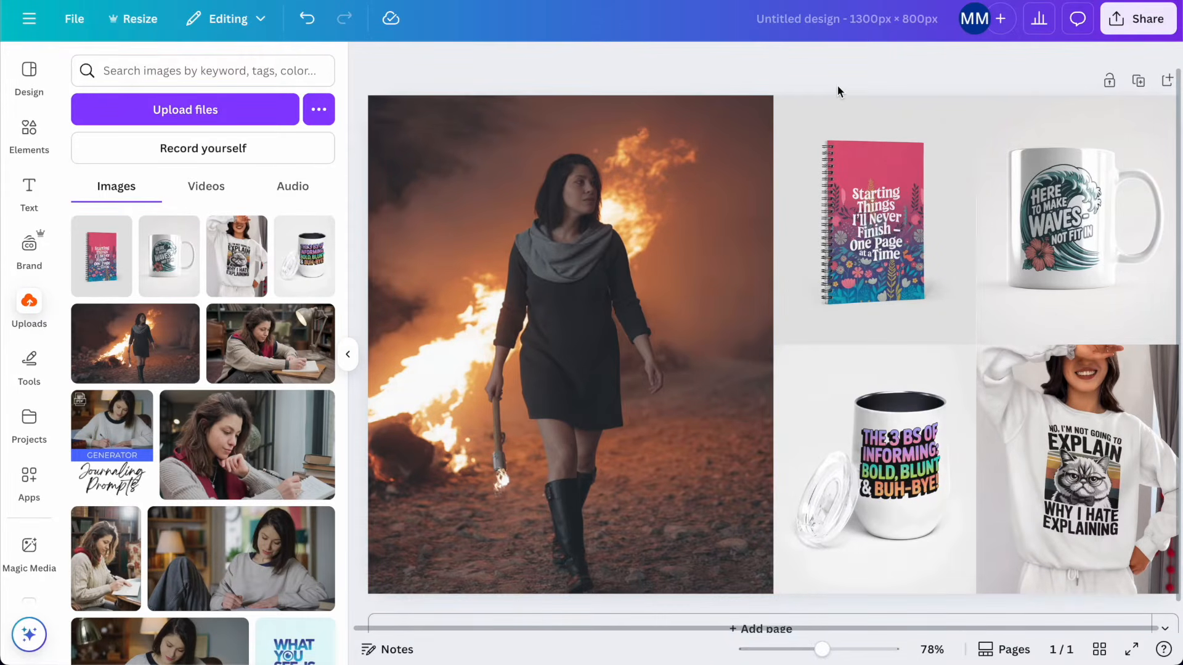
Step: Add a square shape with no fill and a solid black border
scroll(837, 92, "down", 3)
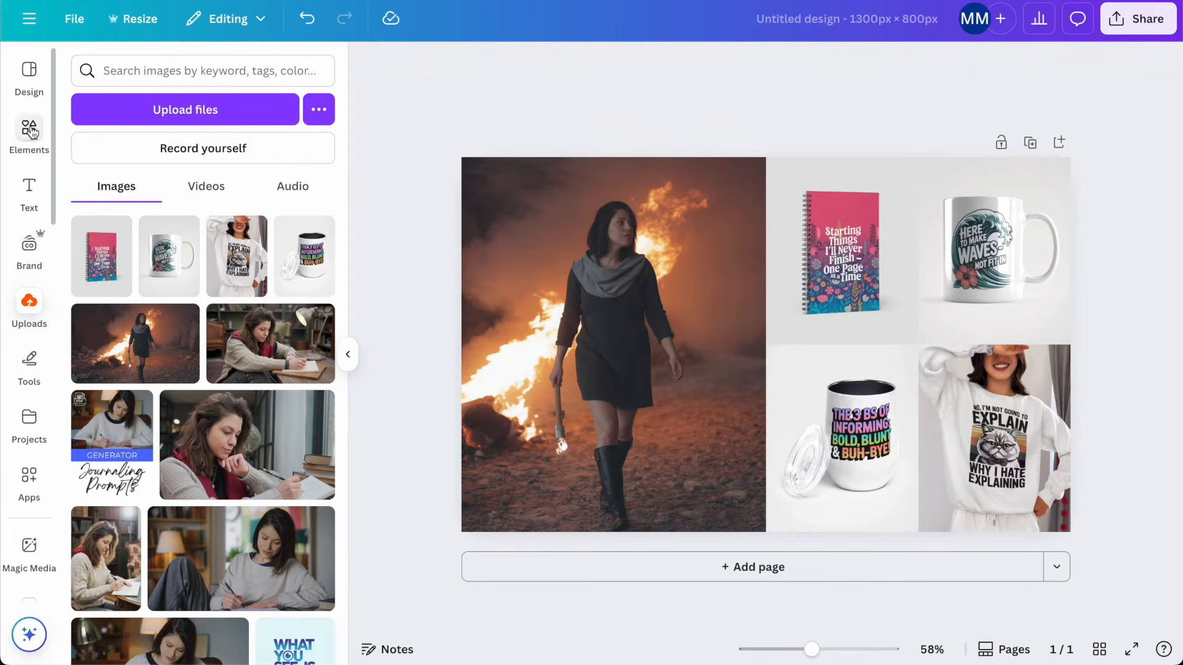
left_click(31, 139)
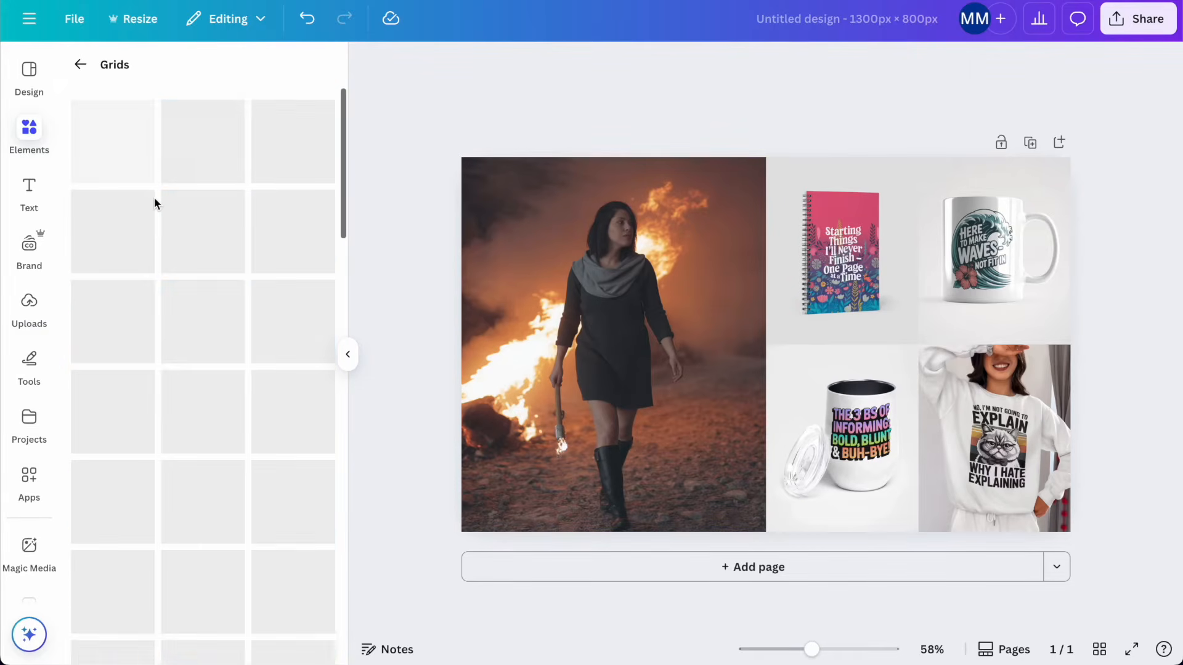
left_click(80, 65)
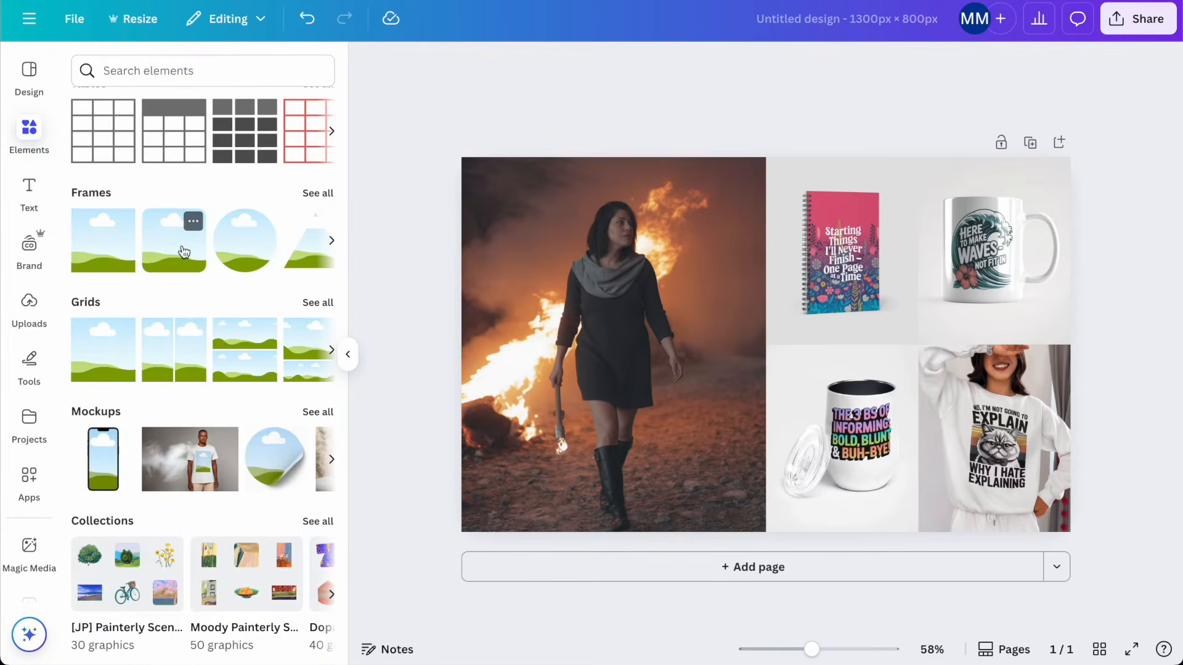
scroll(183, 250, "up", 3)
scroll(184, 251, "up", 10)
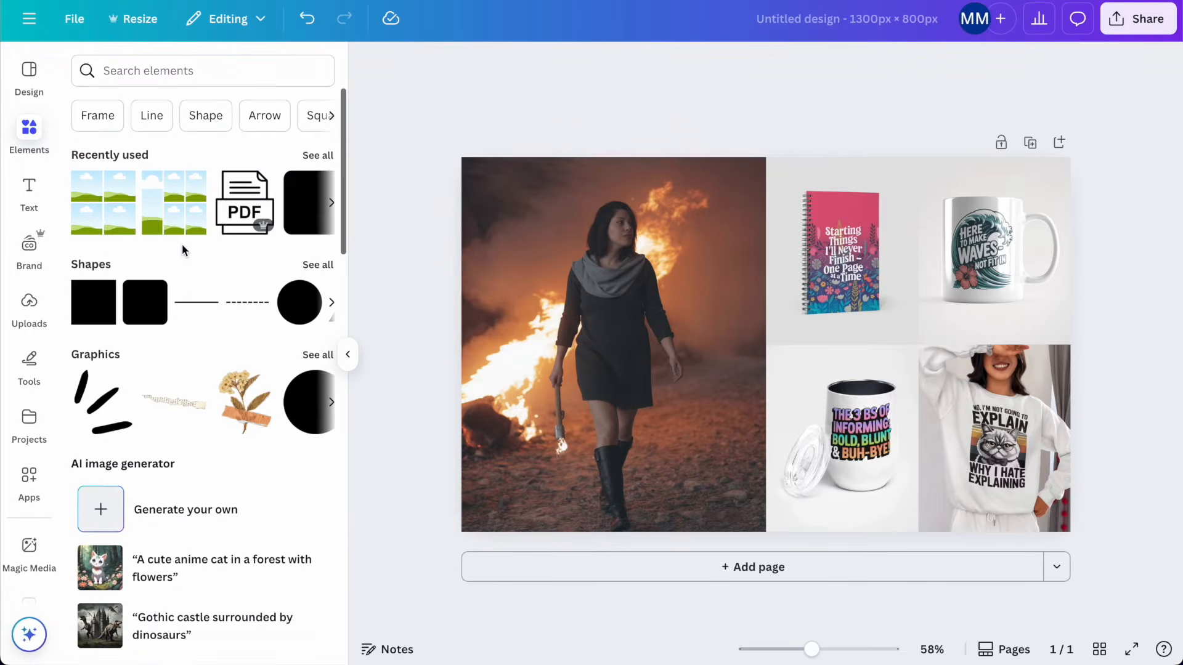
left_click(91, 313)
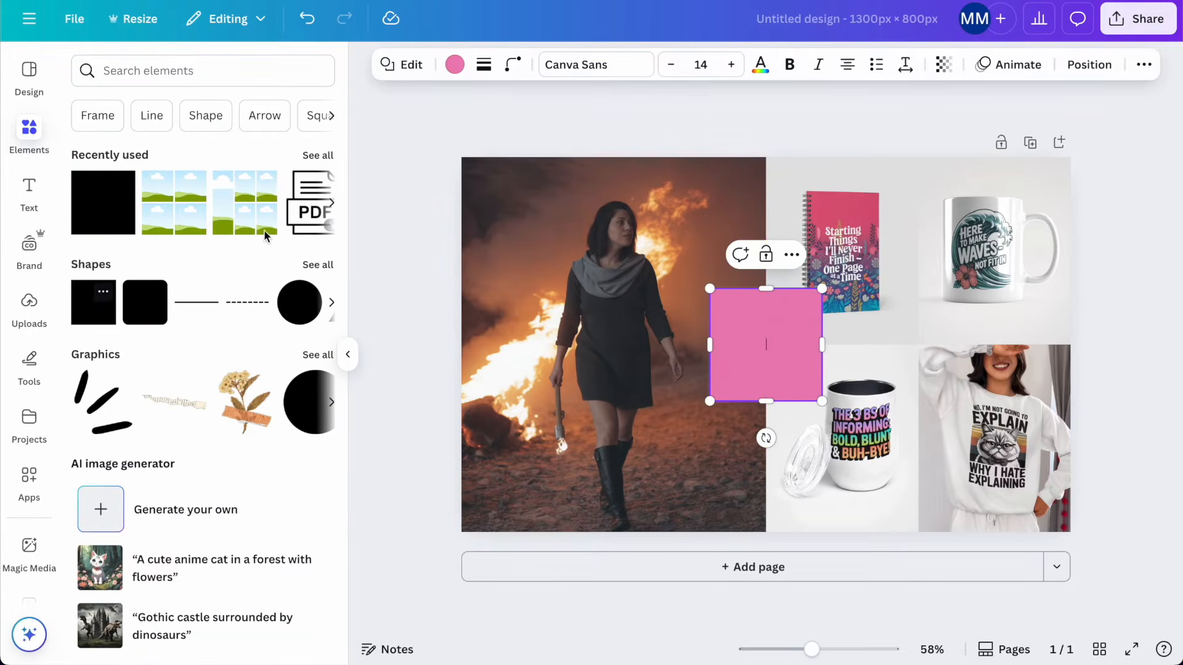
left_click(441, 69)
left_click(125, 183)
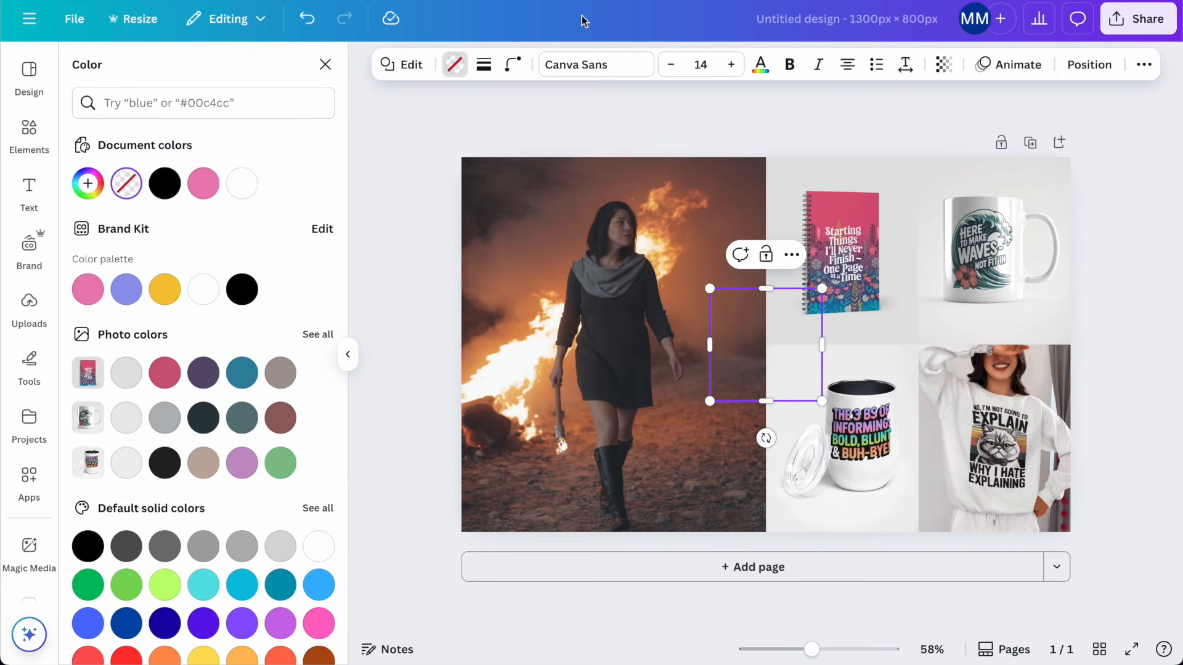
left_click(484, 66)
left_click_drag(380, 175, 393, 179)
left_click(732, 123)
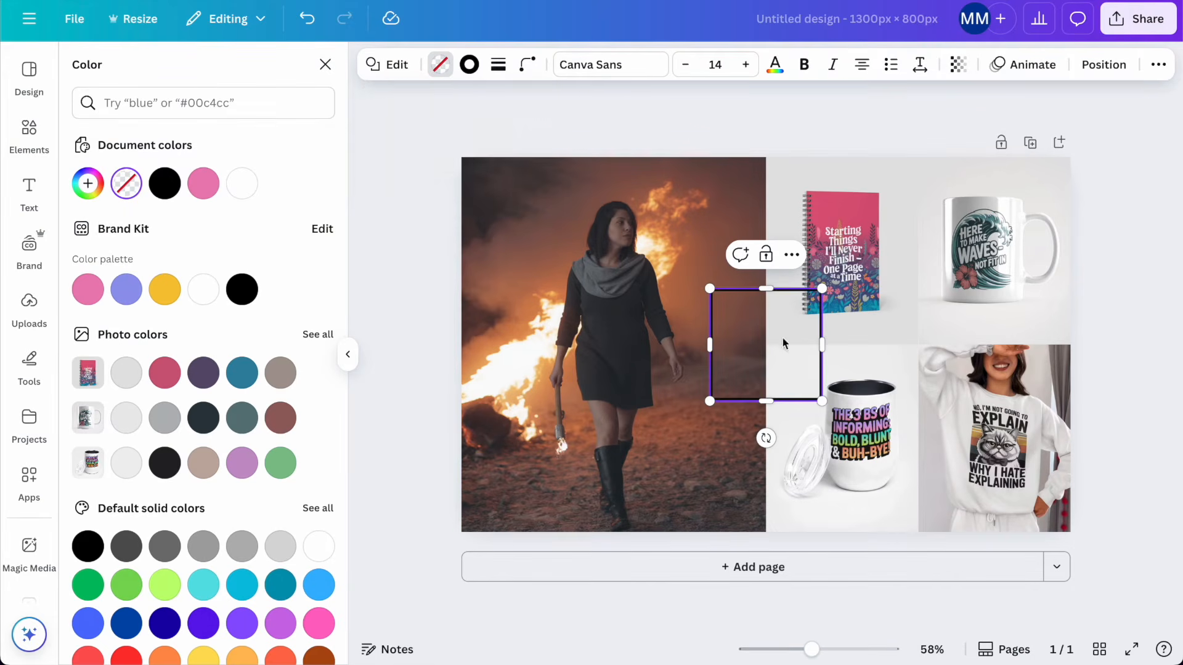
Step: Stretch the black outlined square over the whole page so it frames the collage
left_click(761, 103)
left_click(777, 345)
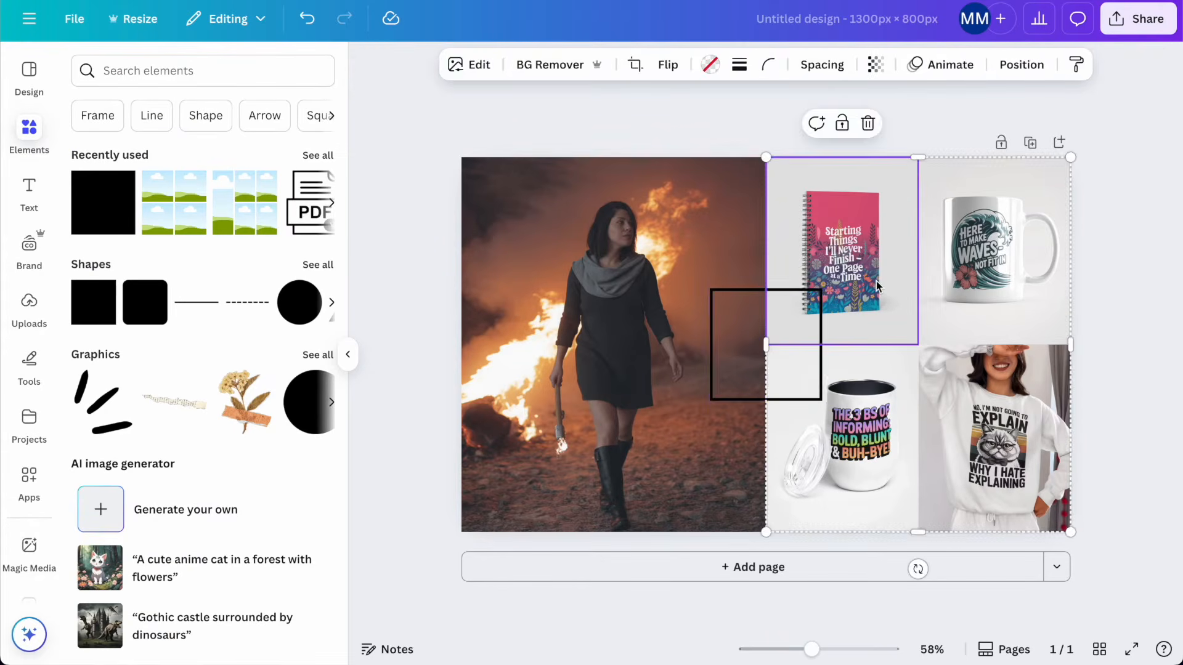
left_click_drag(791, 365, 1070, 216)
left_click_drag(764, 272, 762, 531)
left_click(412, 422)
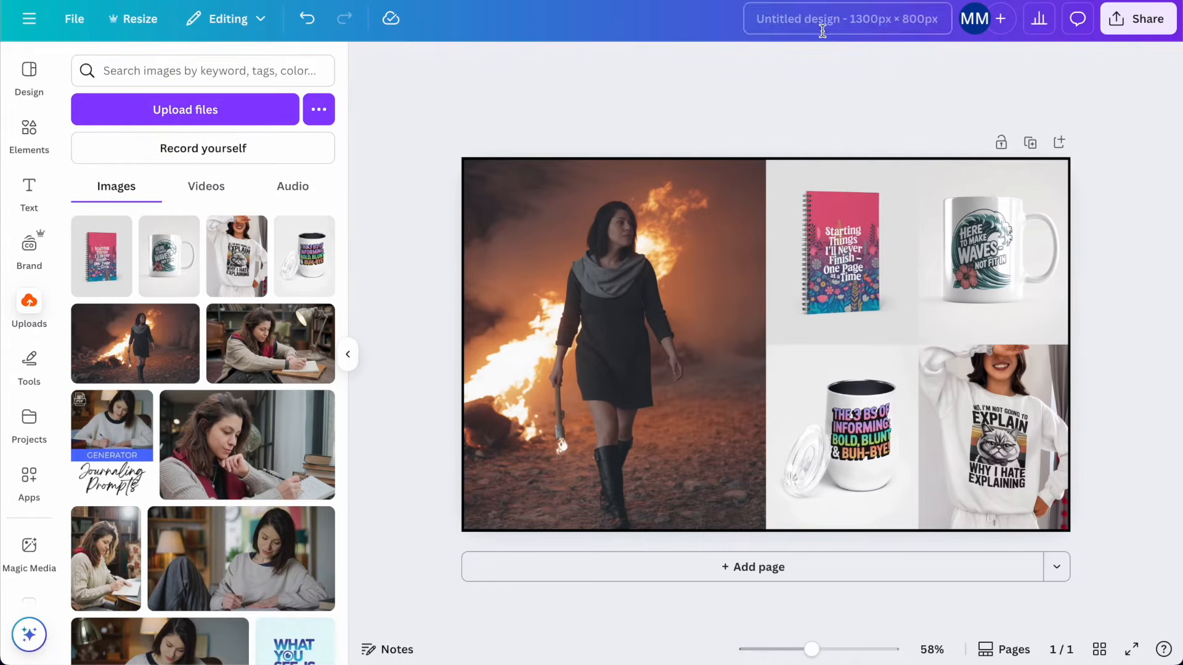
Step: Name the design "human design manifestor TMB footer link" and download it as a JPG
left_click(823, 24)
type("human design manifestor TMB footer link")
left_click(1139, 18)
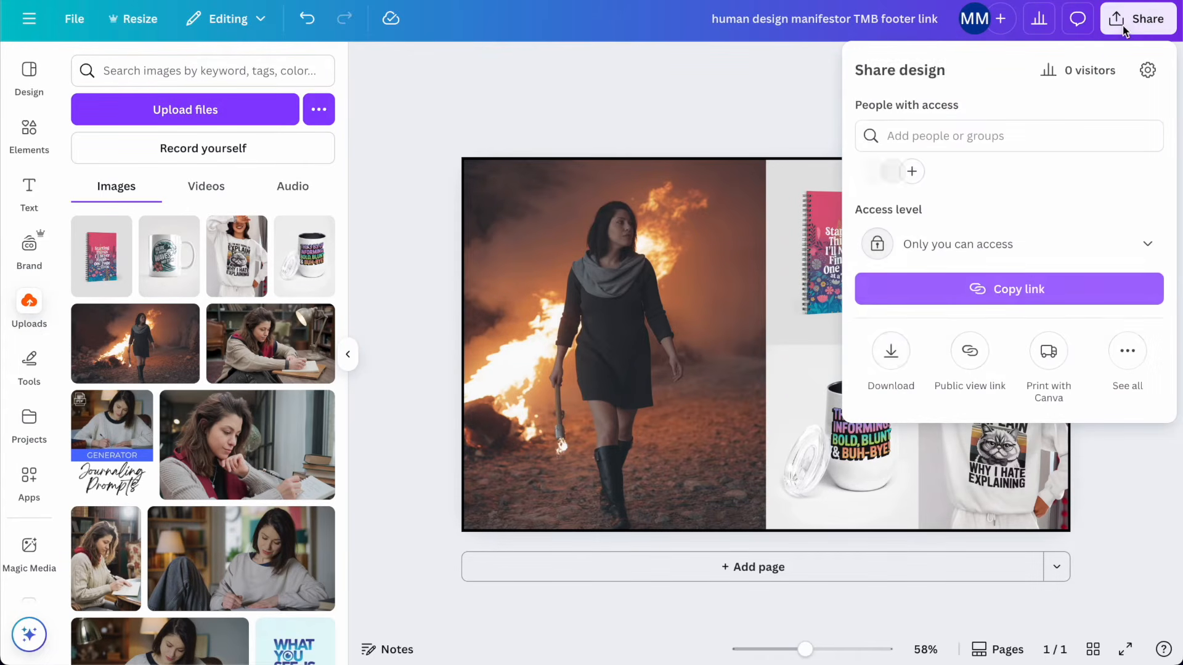
left_click(892, 346)
left_click(1008, 131)
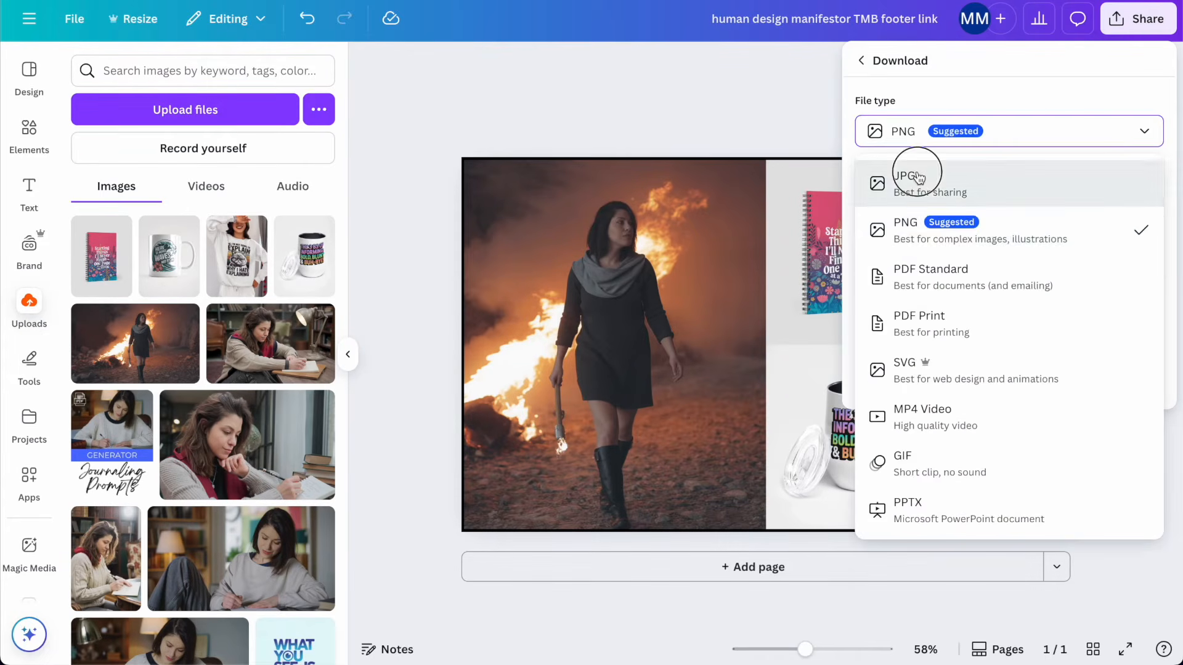
left_click(898, 174)
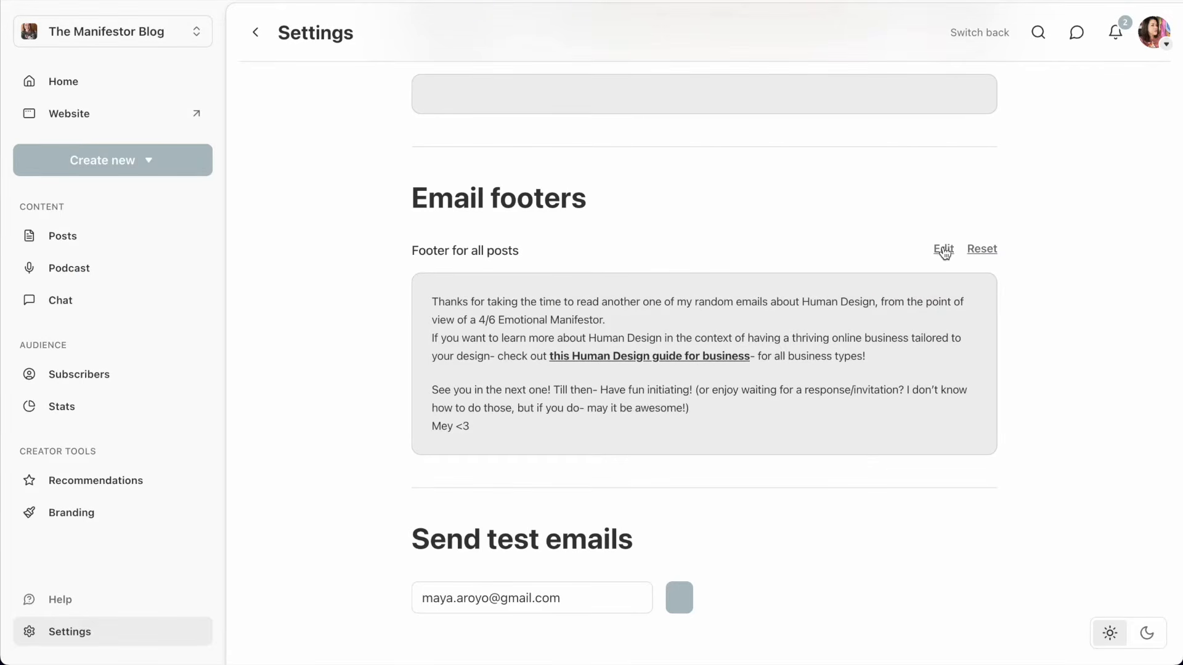
Step: In the Substack settings, open the footer for all posts for editing and insert the collage image below the sign-off
left_click(944, 250)
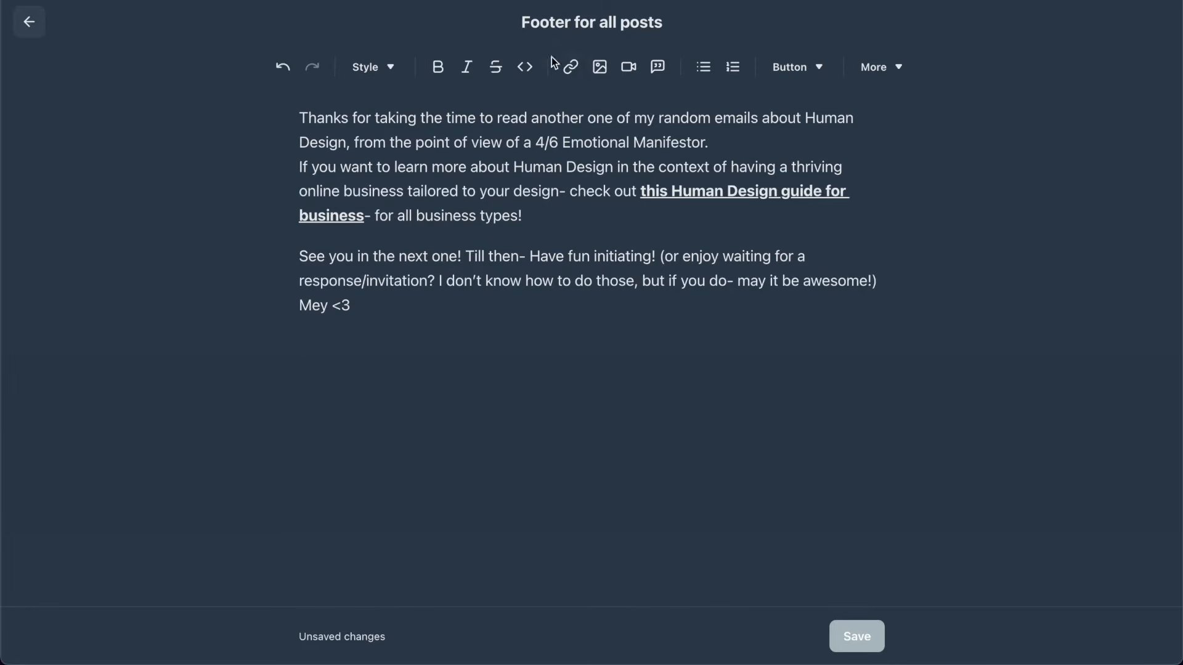
left_click(598, 69)
left_click(620, 100)
left_click(280, 93)
double_click(281, 93)
left_click_drag(407, 304, 300, 114)
left_click(504, 166)
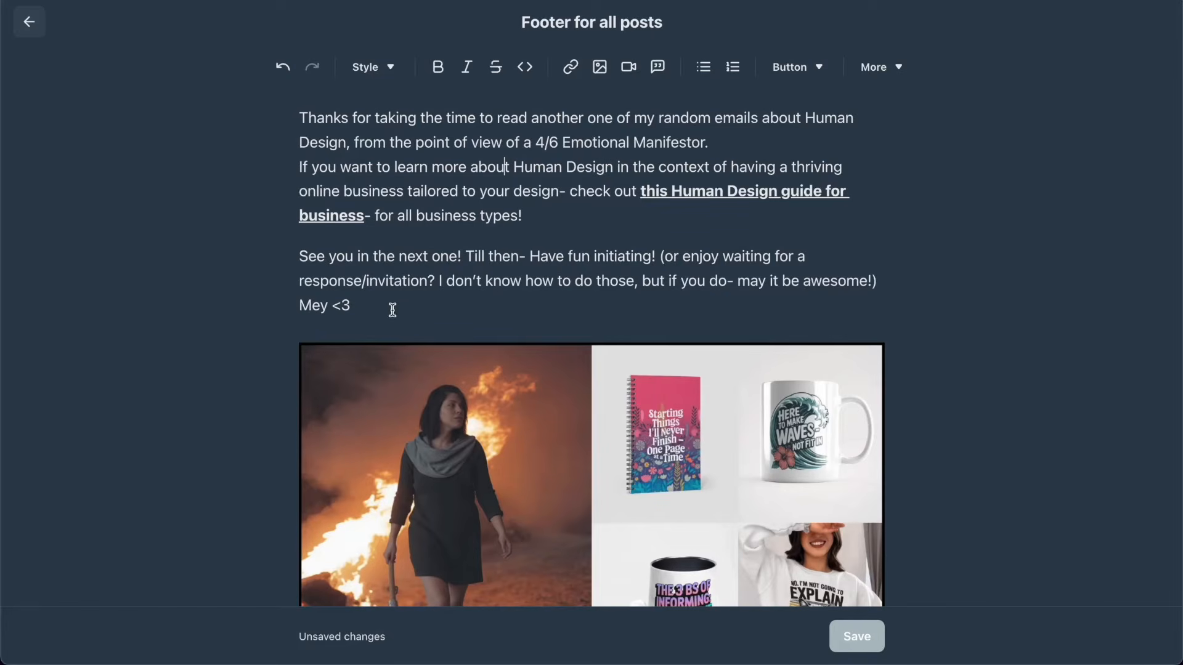
Step: Try replacing the phrase about the 4/6 Emotional Manifestor's point of view in the first sentence with "Manifestors"
left_click_drag(713, 143, 357, 144)
key("BackSpace")
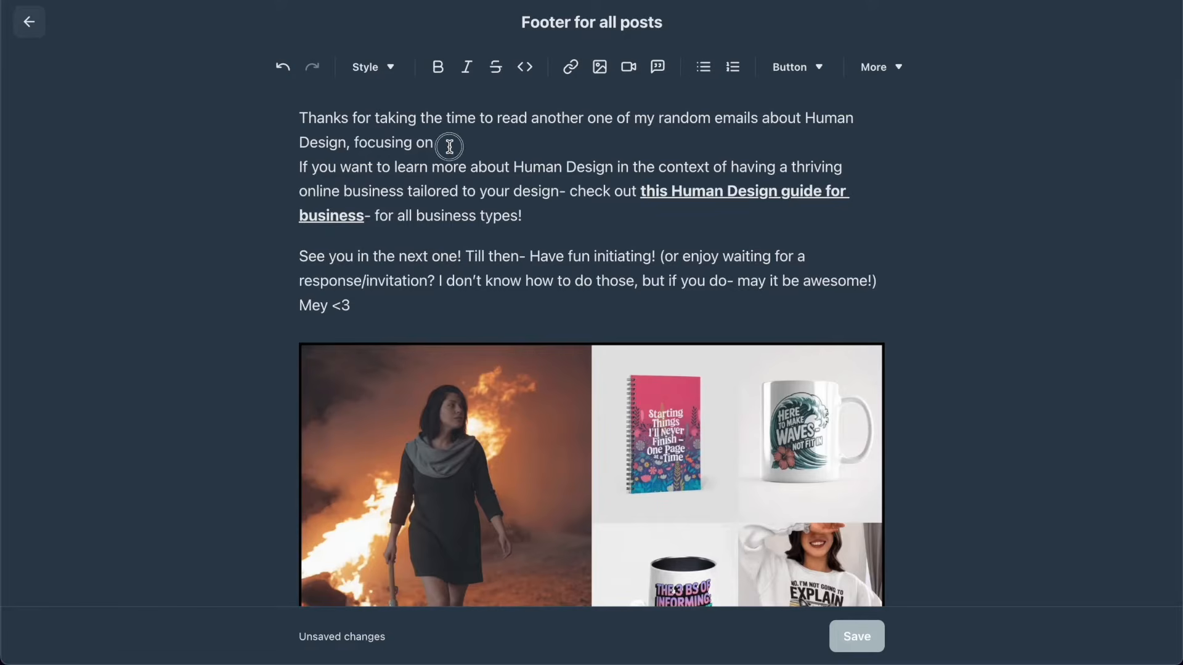
left_click_drag(475, 146, 351, 141)
type("Manifestor")
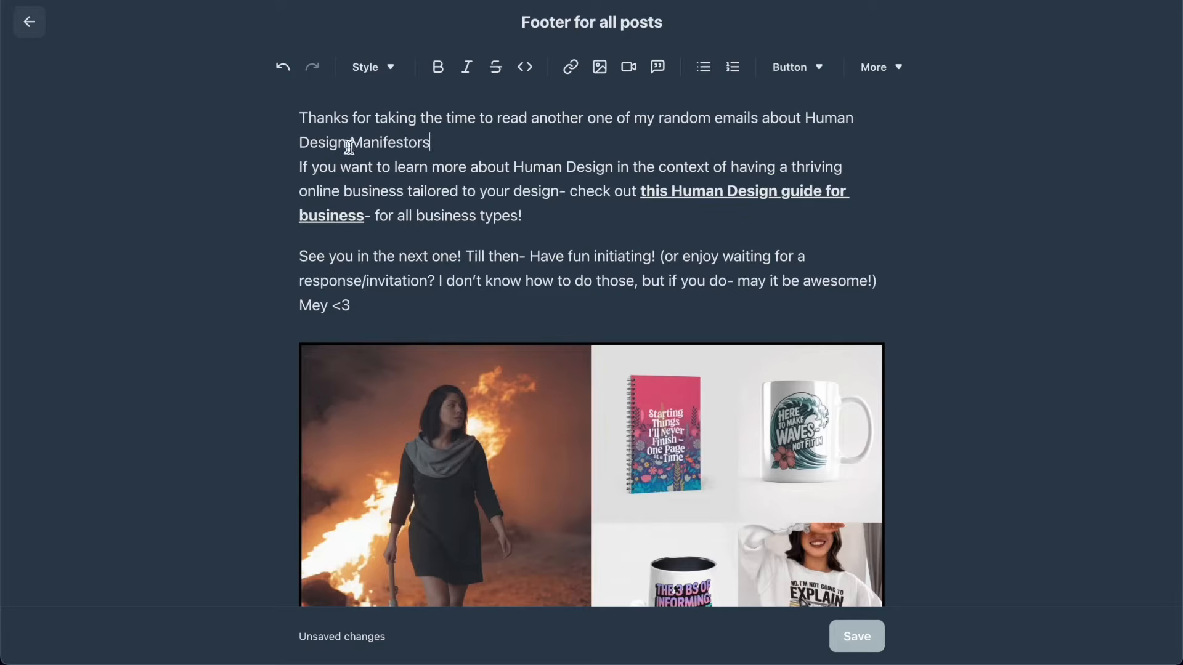
Step: Try rewording the opening to "letting me inform, once more, about the inner world of a Human Design manifestor", and undo it
double_click(391, 119)
type("letting me inform, once mor")
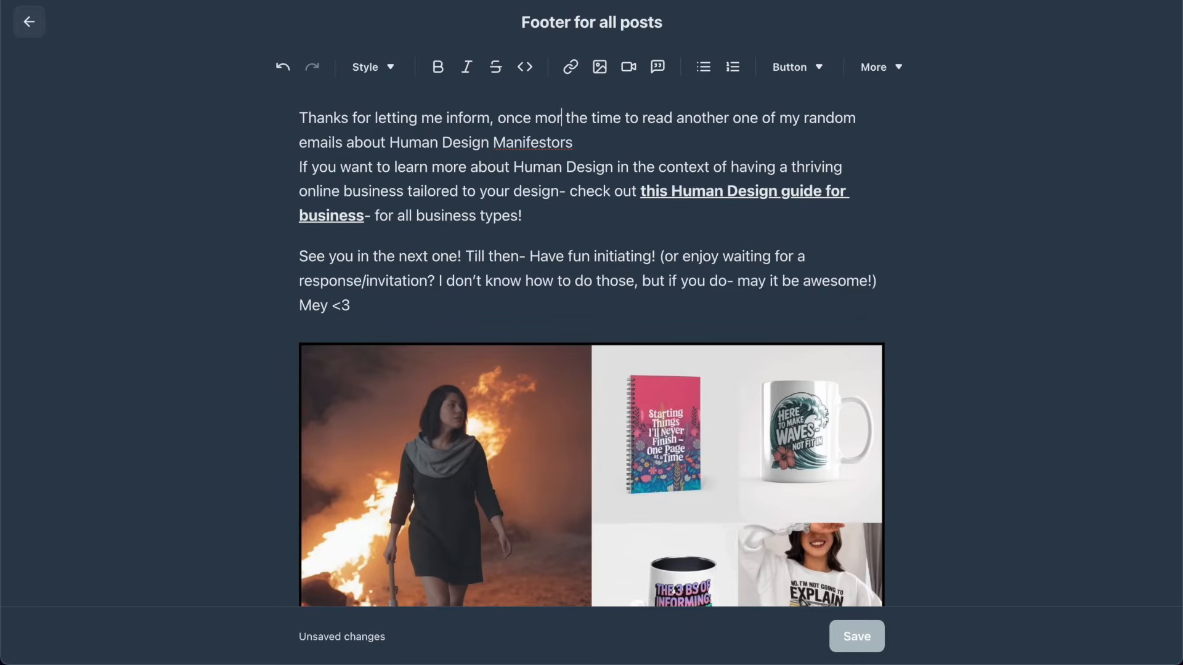
type("e, about the inner world of a Human Design manifestor")
left_click(400, 165)
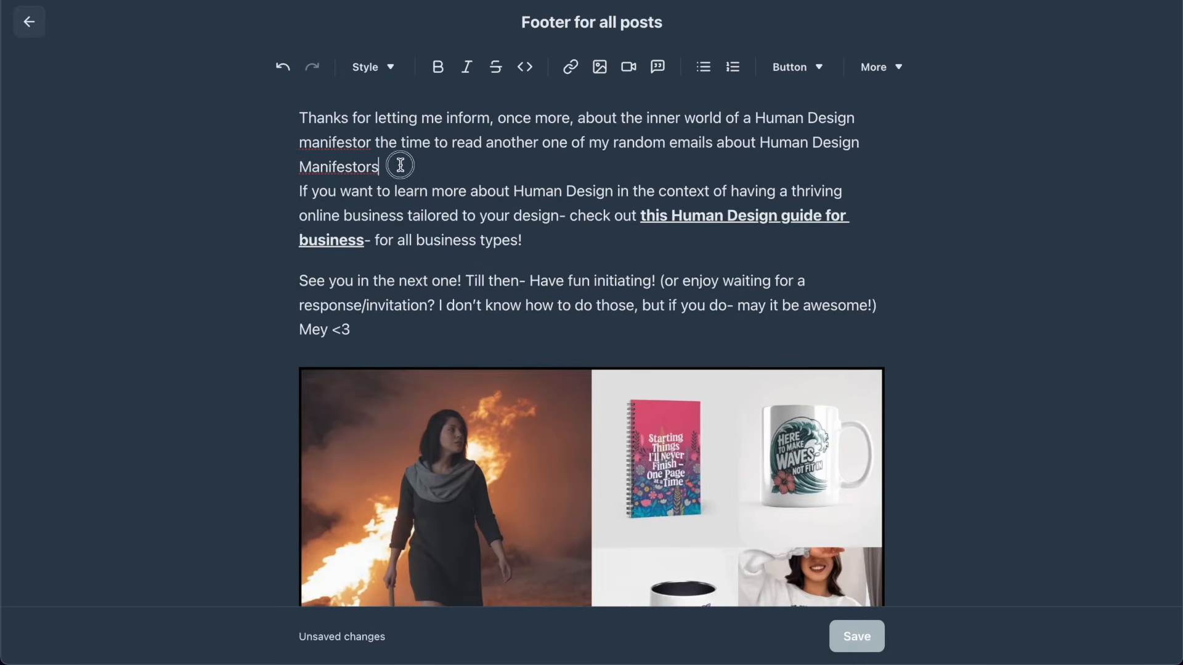
key("ctrl+z")
Step: Try adding ", and other design typoes" to the first sentence, and undo all the wording changes made to it
left_click(480, 137)
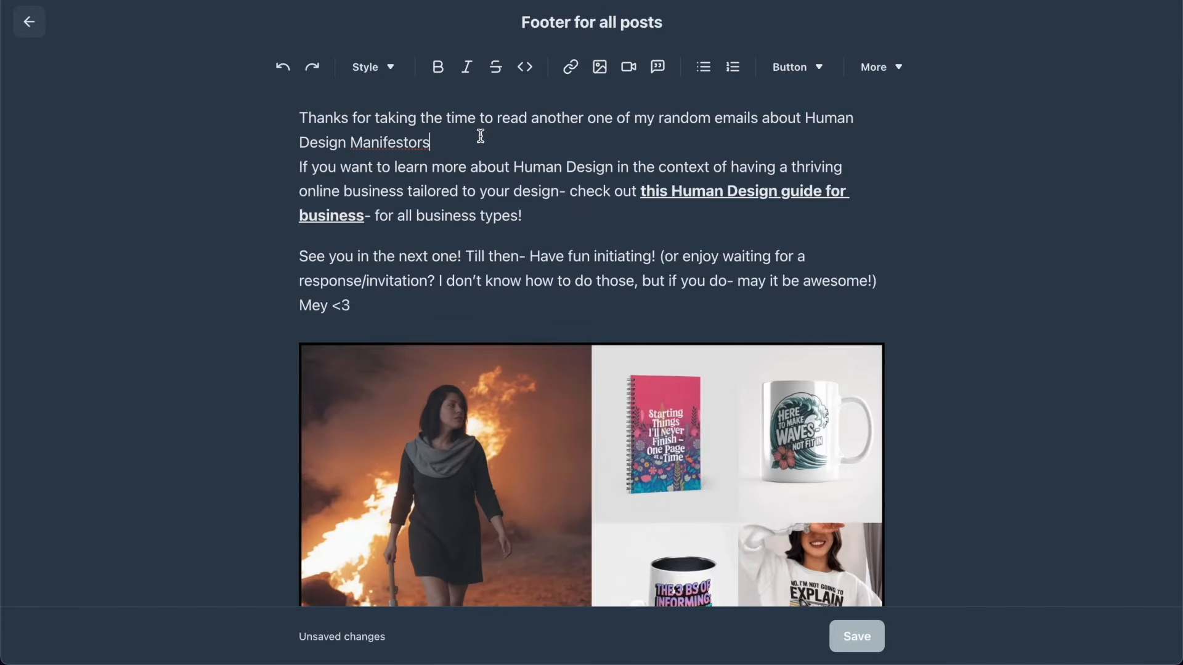
type(", and other design typoes")
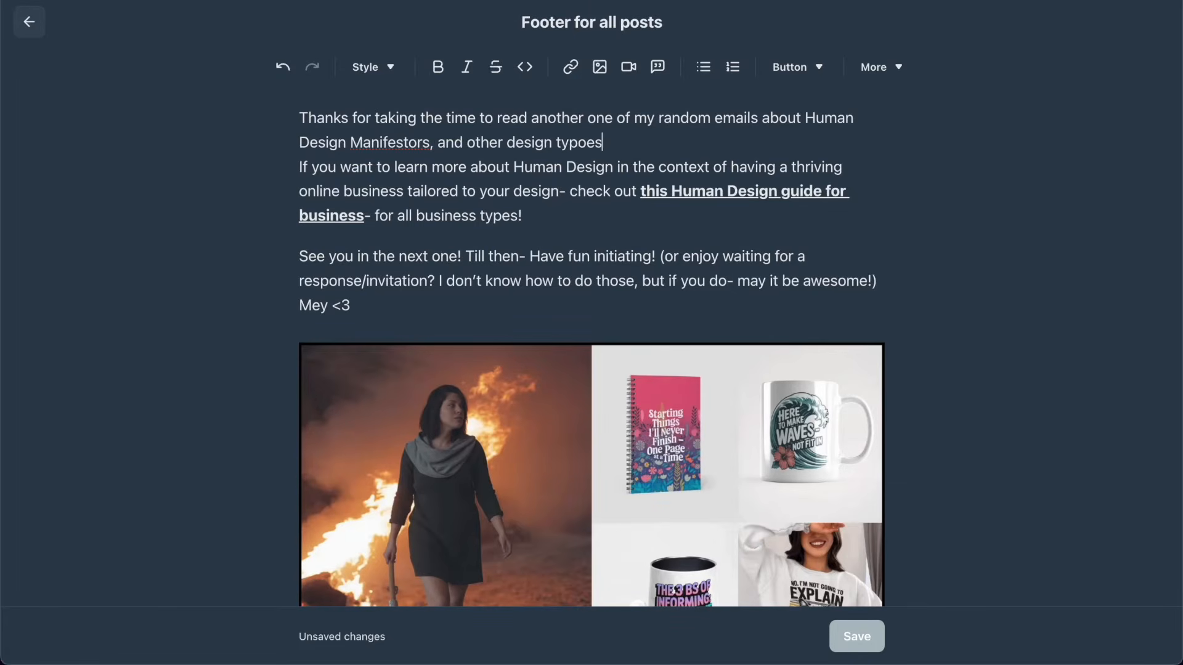
key("ctrl+z")
key("ctrl+z")
key("ctrl+z")
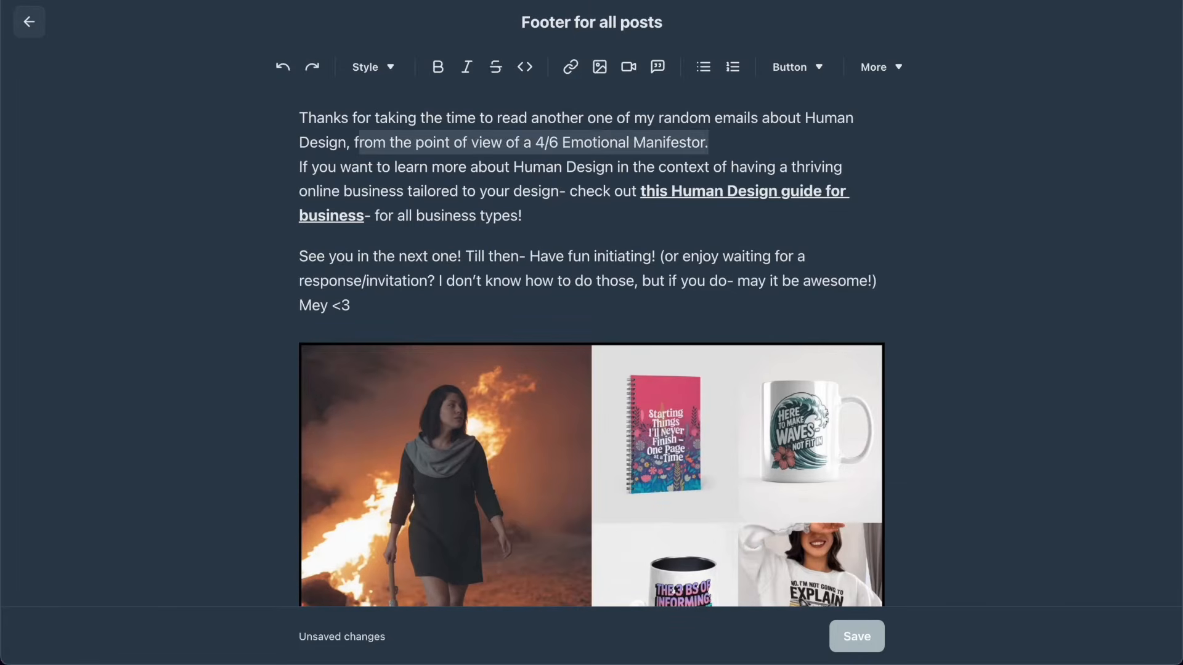
left_click(545, 136)
left_click(543, 217)
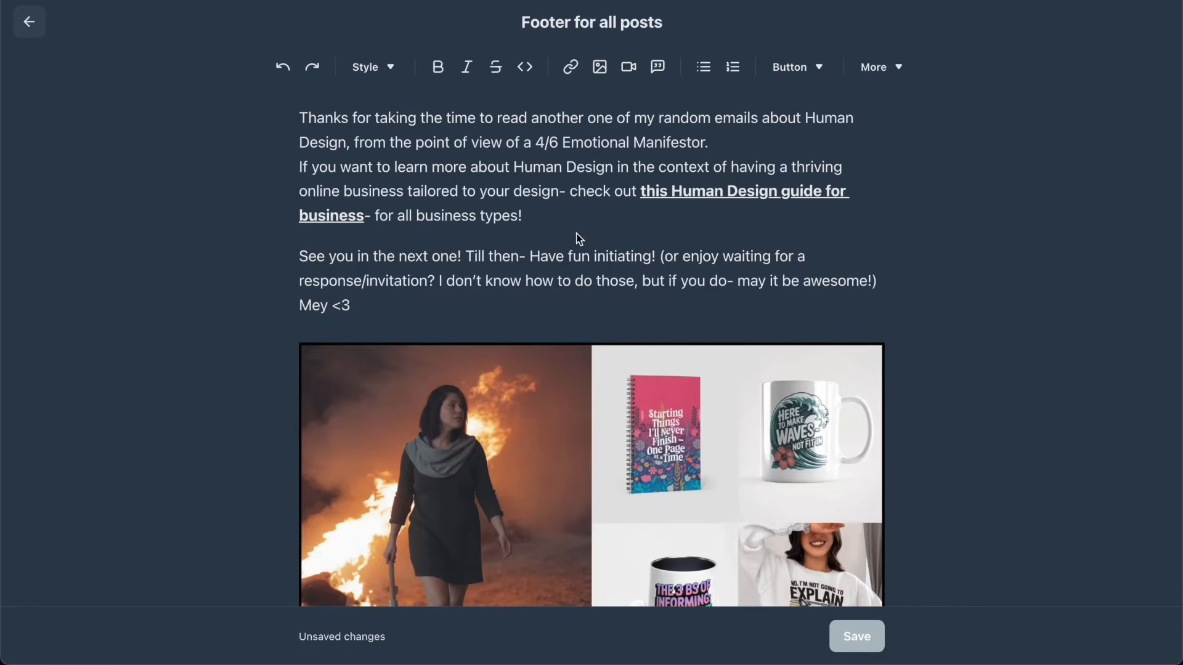
scroll(579, 258, "down", 3)
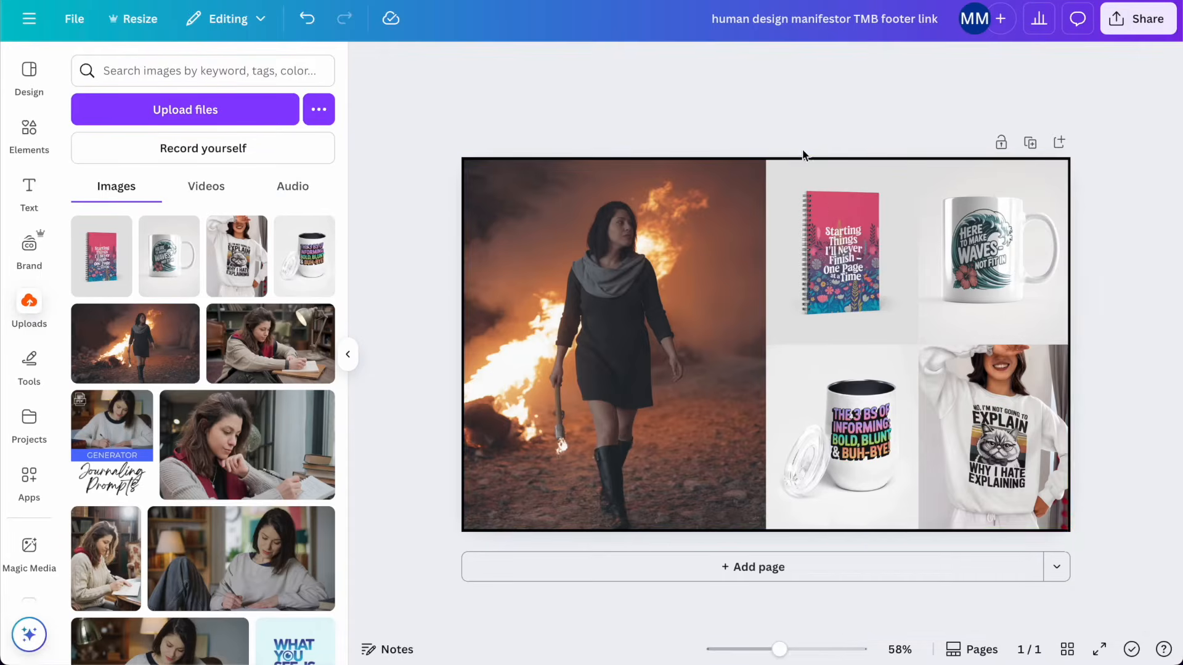
Step: Switch to the Canva footer design and delete the black frame around the collage
left_click(836, 248)
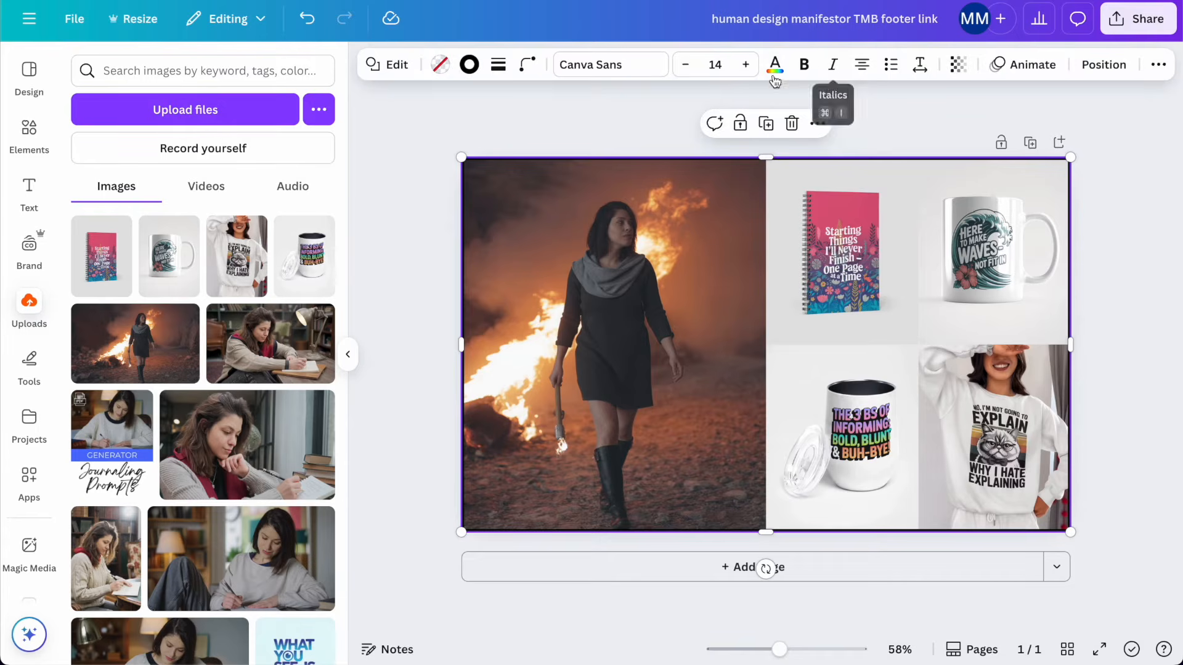
left_click(903, 294)
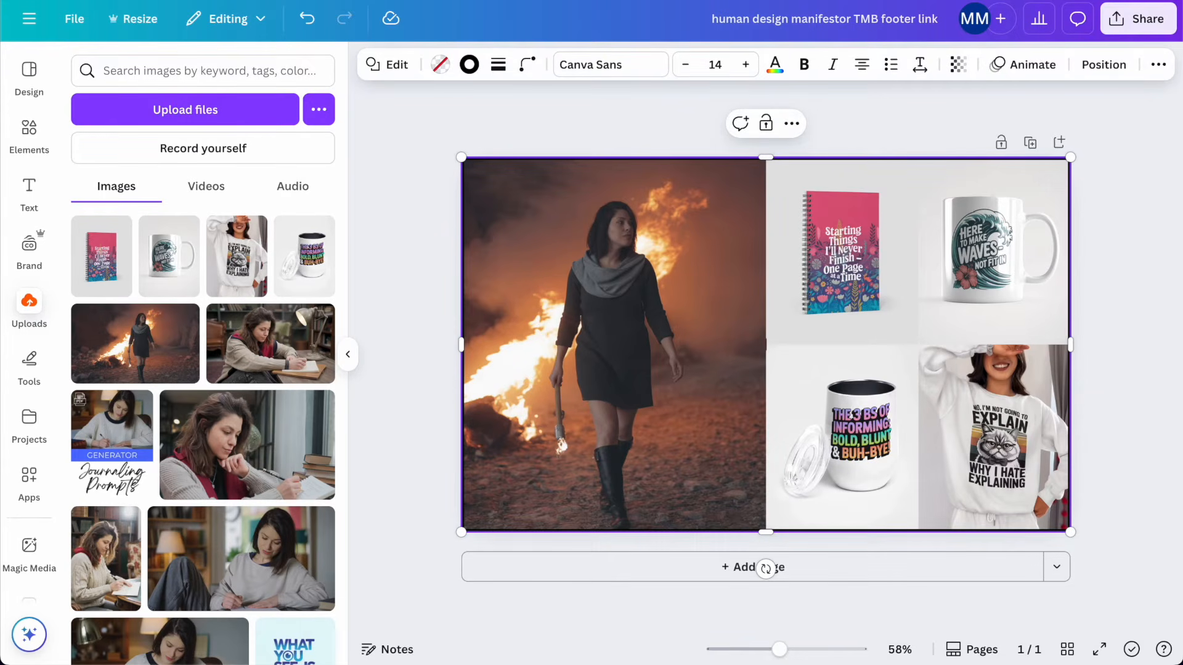
left_click(847, 111)
left_click(819, 158)
key("Delete")
Step: Set the grid spacing of the four-product image grid to 9
left_click(869, 281)
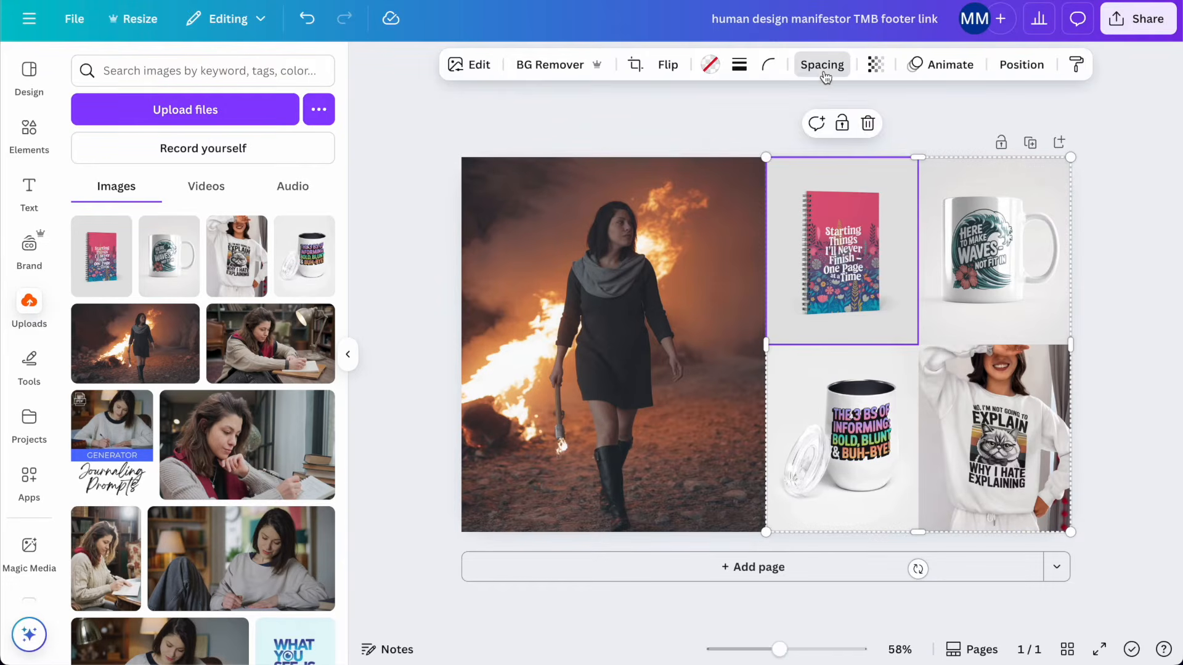
left_click(824, 66)
left_click_drag(735, 131, 746, 140)
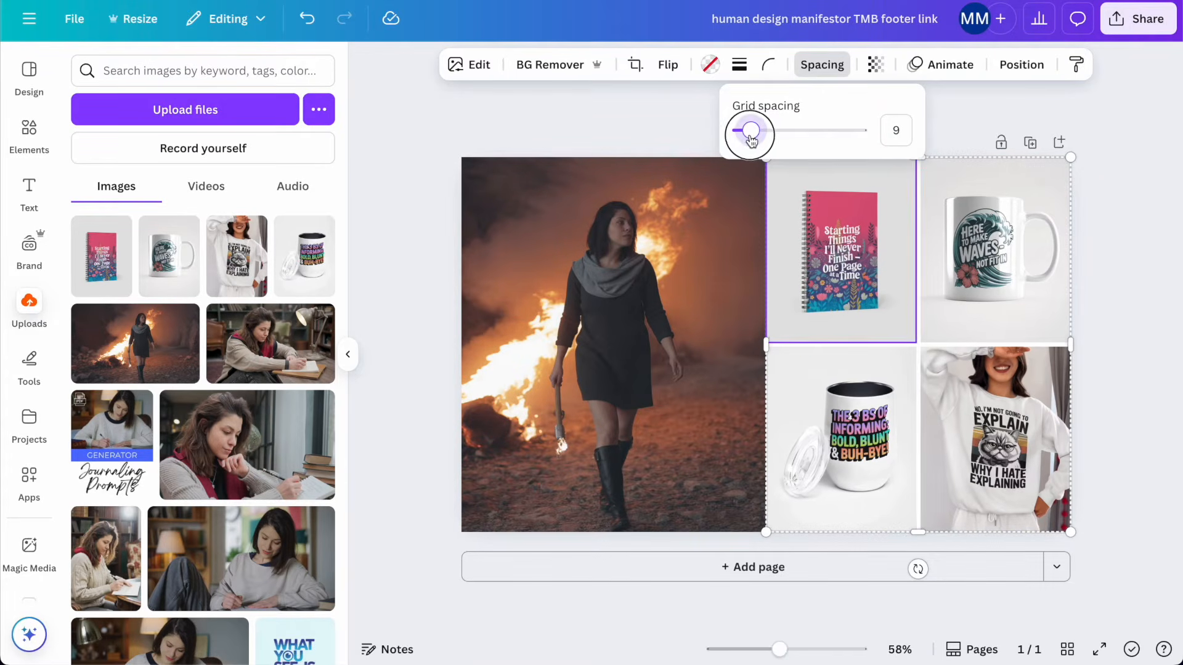
Step: Trim the photo of the woman by the fire slightly on all four sides to leave a narrow, even margin around it
left_click(719, 303)
left_click_drag(765, 343, 761, 343)
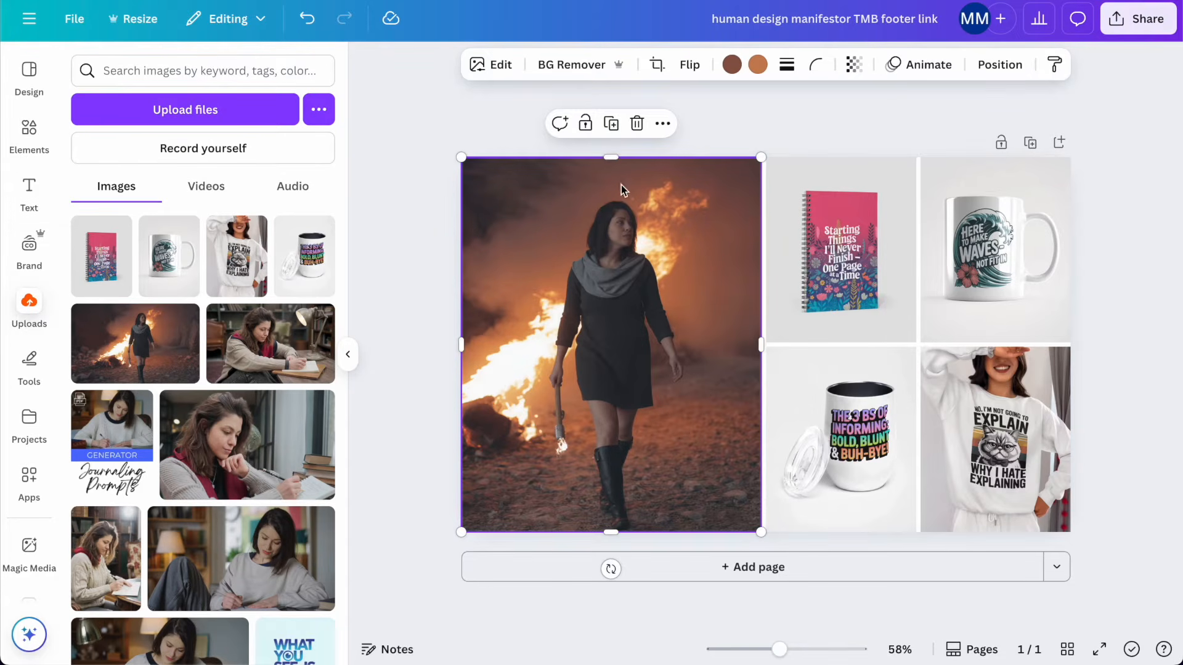
left_click_drag(613, 158, 614, 163)
left_click_drag(464, 341, 469, 341)
left_click_drag(614, 531, 614, 525)
left_click(400, 159)
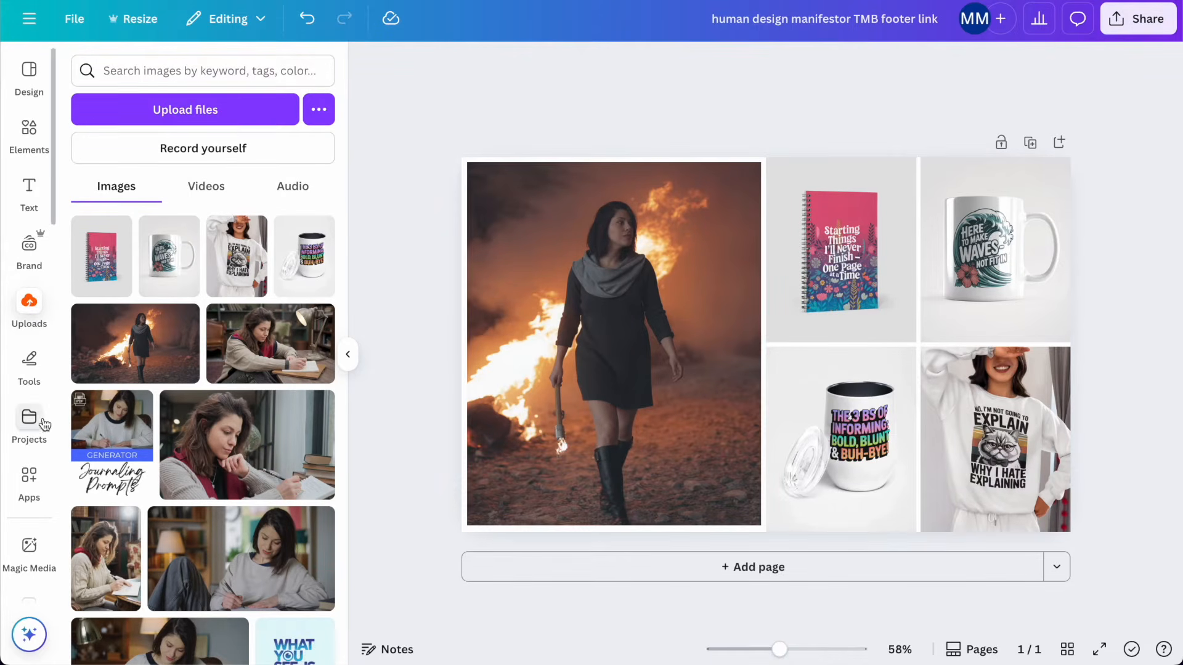
Step: Set the page background of the collage to black
left_click(36, 133)
scroll(34, 396, "down", 3)
left_click(30, 496)
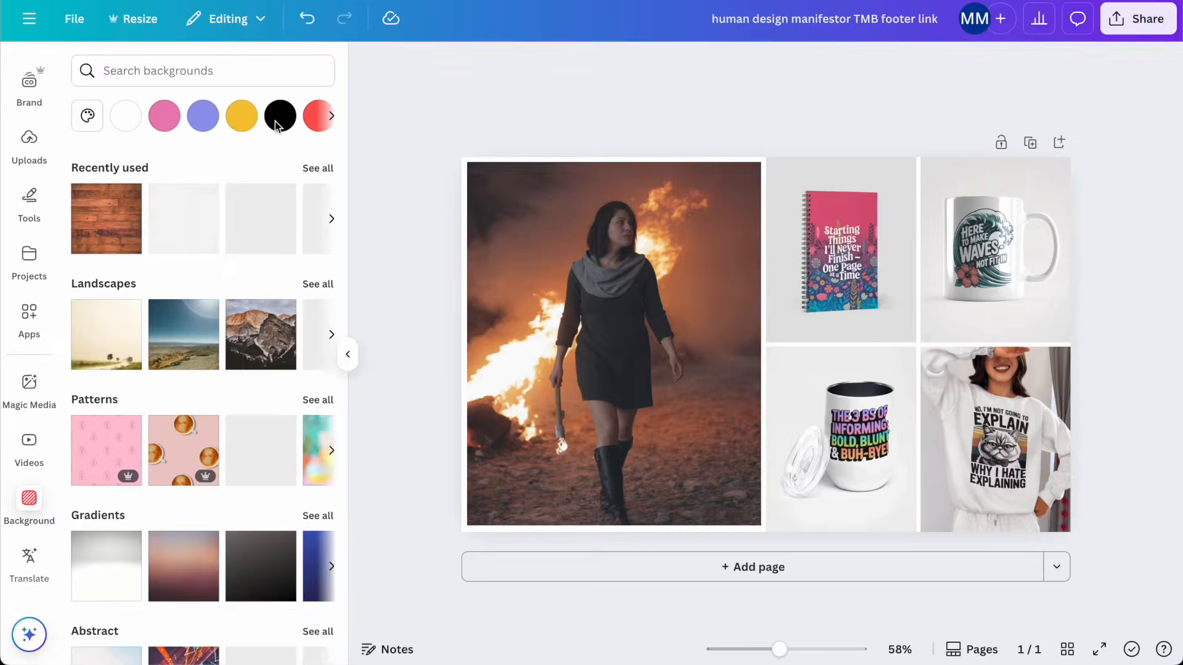
left_click(278, 121)
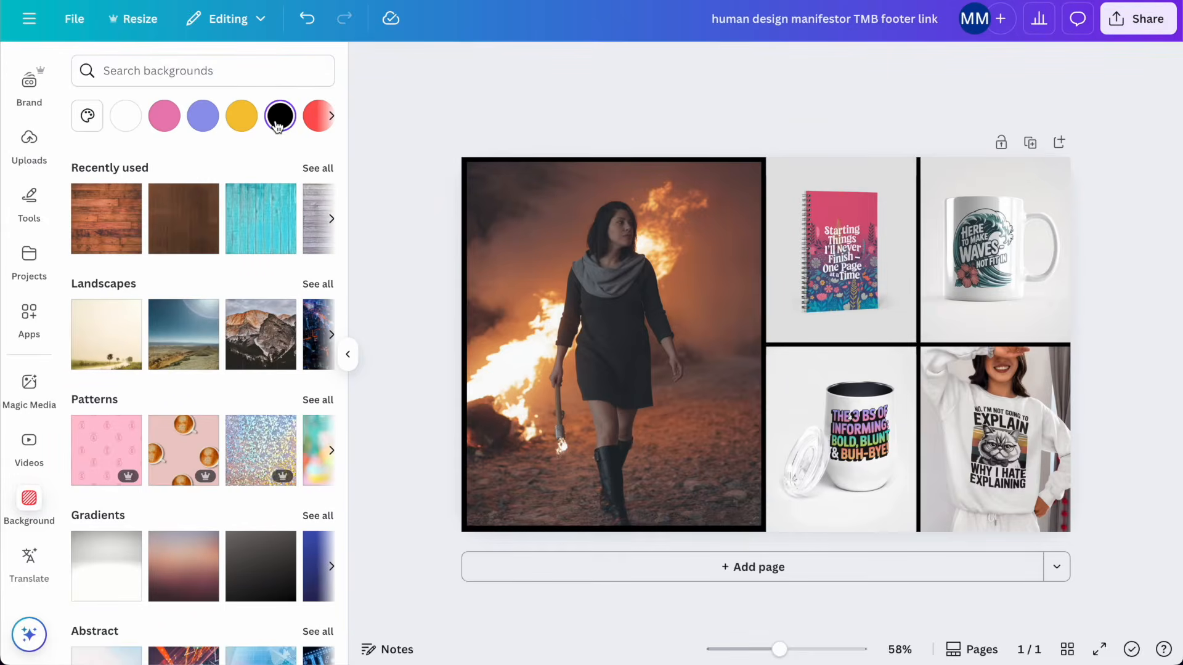
Step: Shrink the product grid slightly from its upper, lower and outer edges so its black margins match the photo's
left_click(875, 209)
left_click_drag(919, 158, 918, 163)
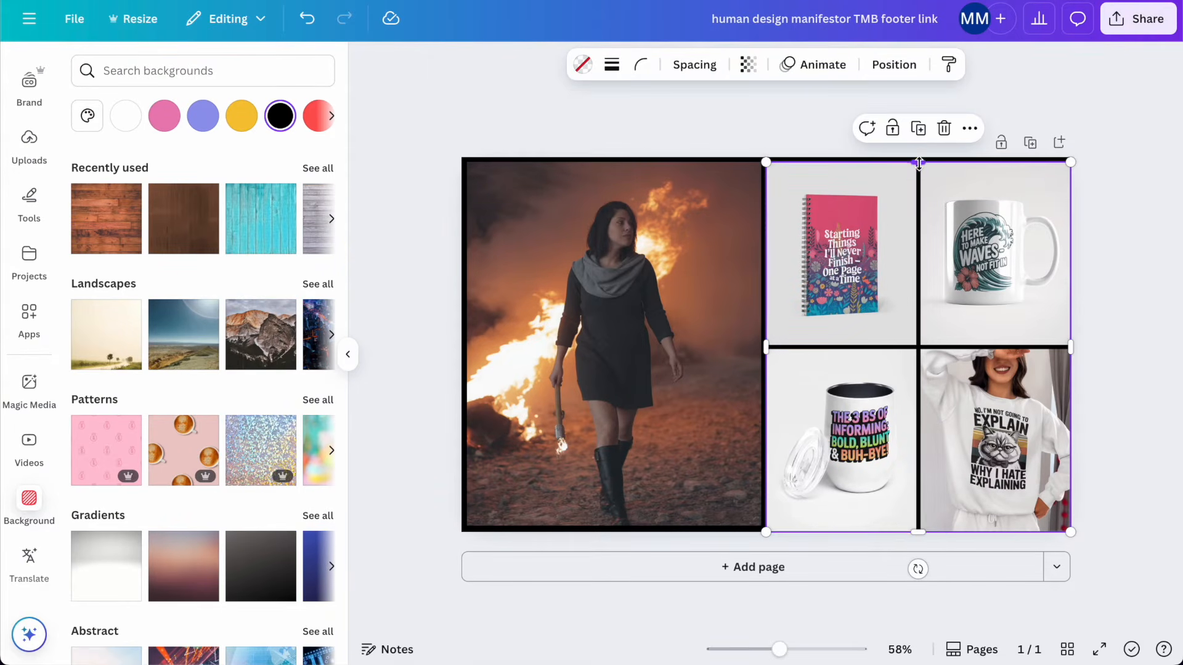
left_click_drag(920, 529, 920, 525)
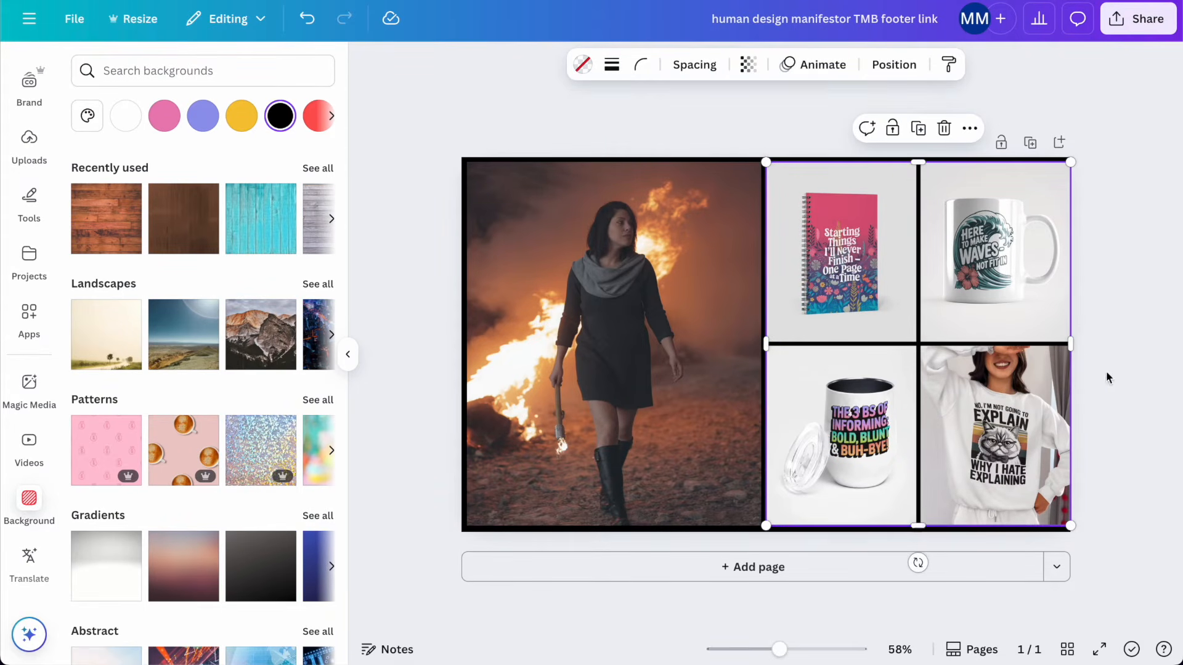
left_click_drag(1070, 344, 1064, 344)
left_click(1106, 336)
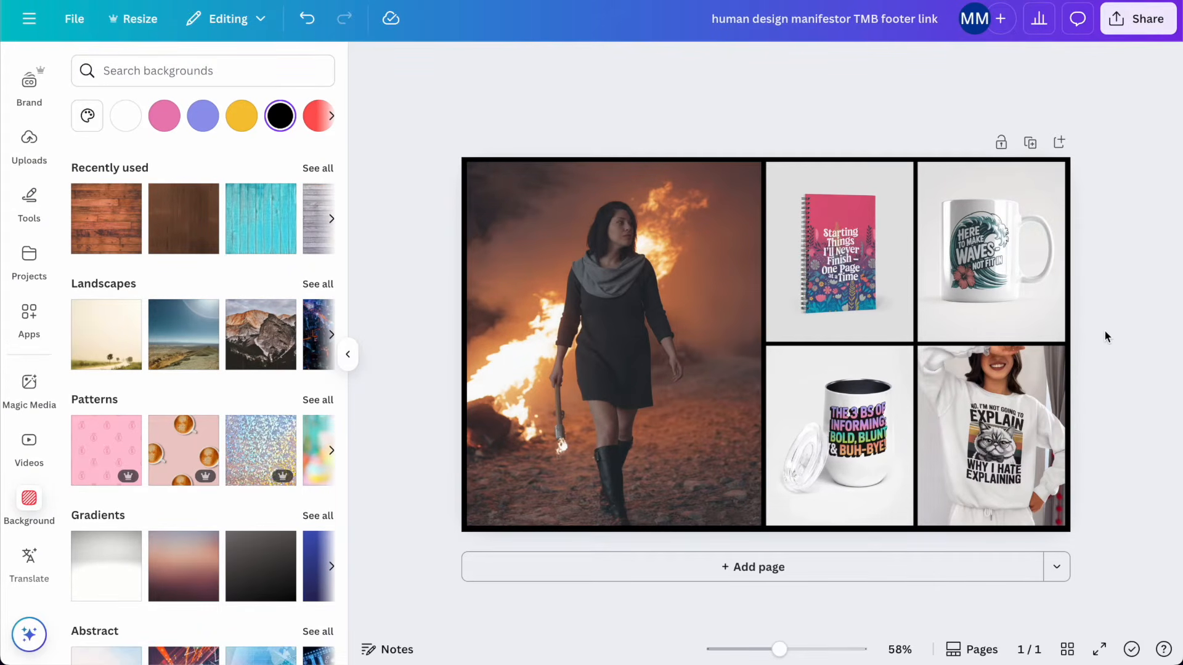
Step: Download the revised collage as a JPG
left_click(1141, 26)
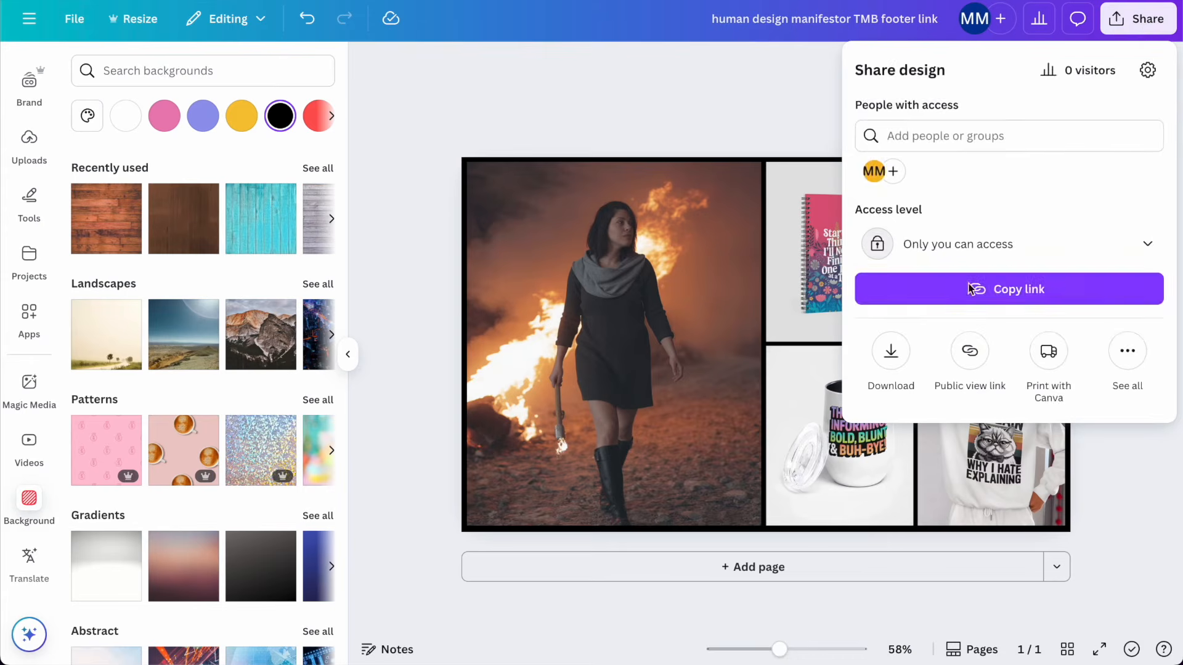
left_click(889, 348)
left_click(934, 143)
left_click(931, 167)
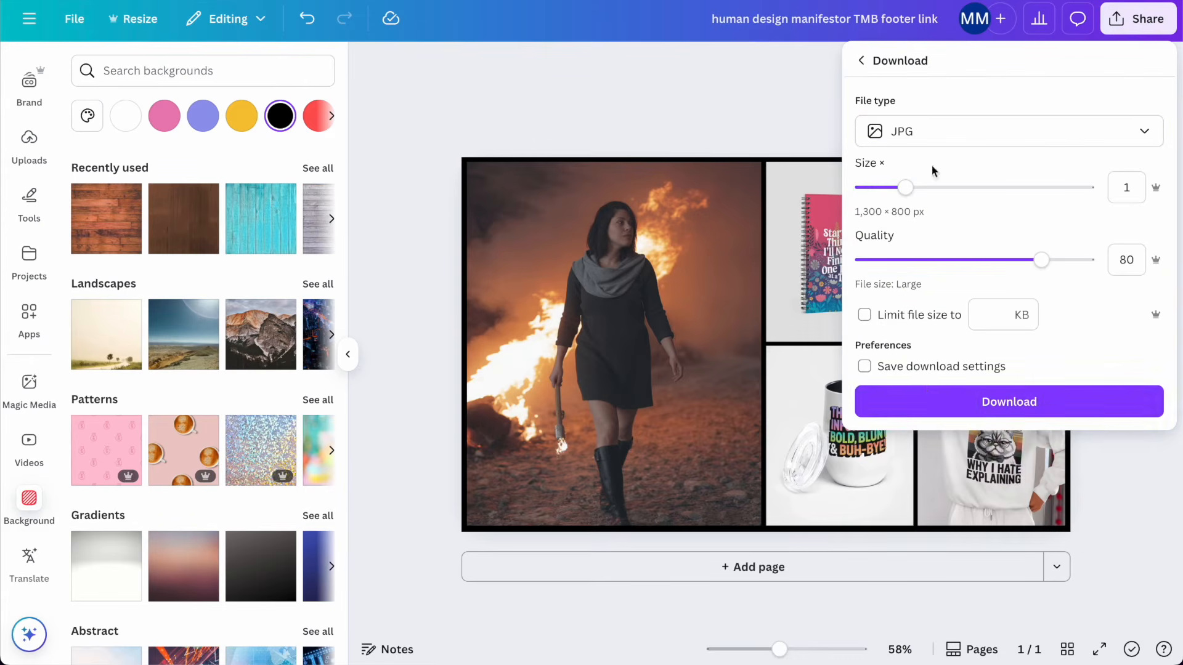
left_click(947, 407)
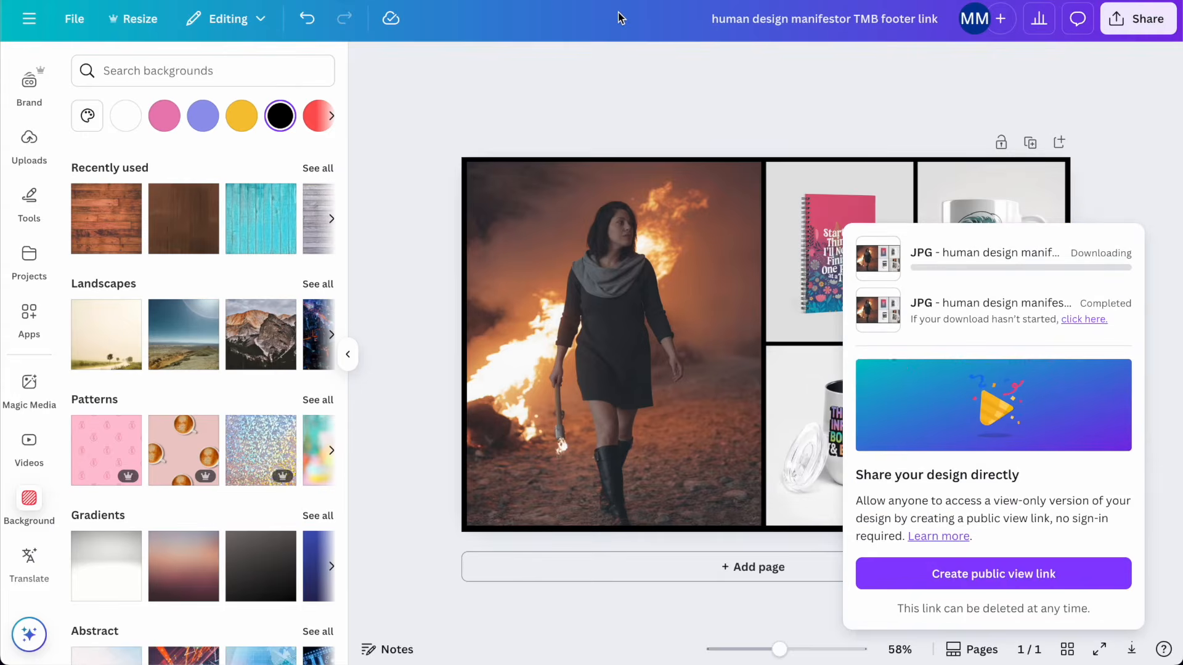
Step: Switch to the Substack footer editor and replace the old collage image with the newly downloaded one
left_click(644, 1)
left_click(641, 324)
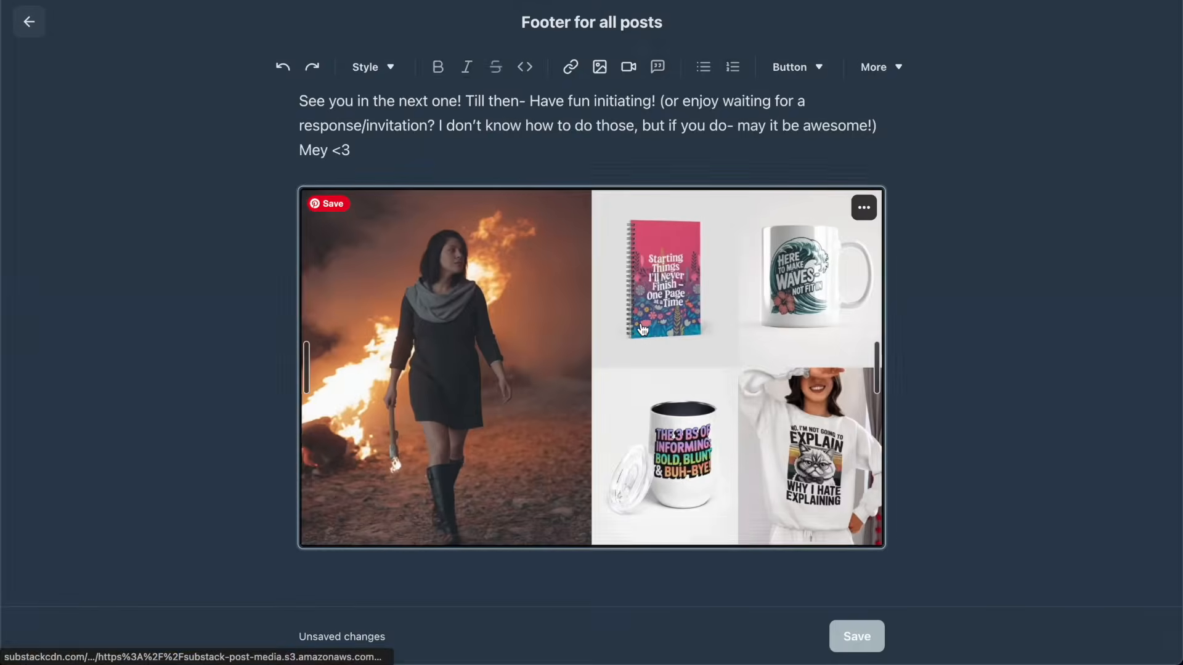
key("BackSpace")
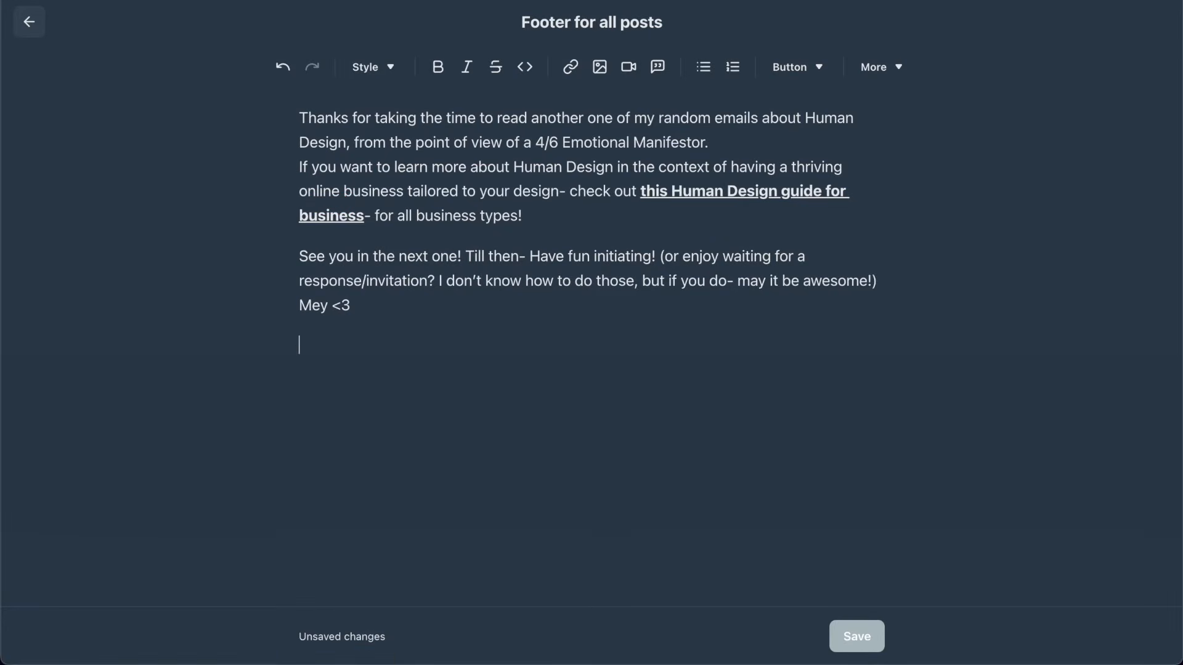
left_click(599, 68)
left_click(630, 100)
double_click(301, 104)
Step: Replace the guide paragraph and sign-off with a sentence inviting readers to the official website, Blueprint Reflections, for information on Human Design and being a Manifestor
left_click_drag(554, 225, 290, 176)
key("BackSpace")
key("BackSpace")
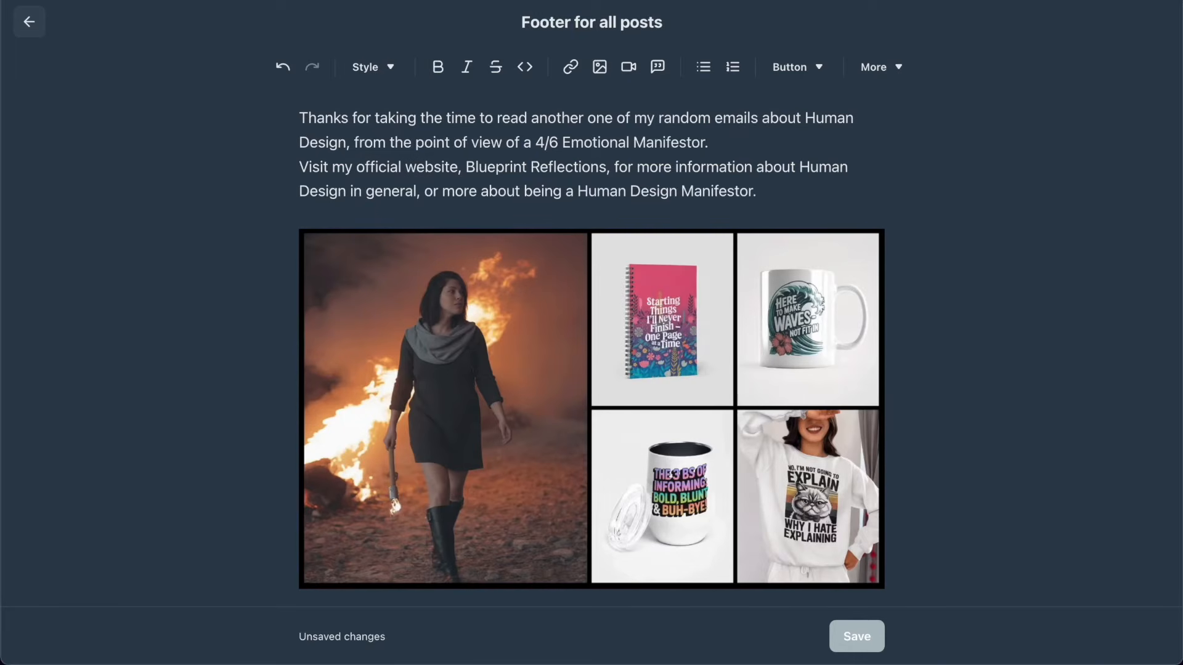
left_click(455, 1)
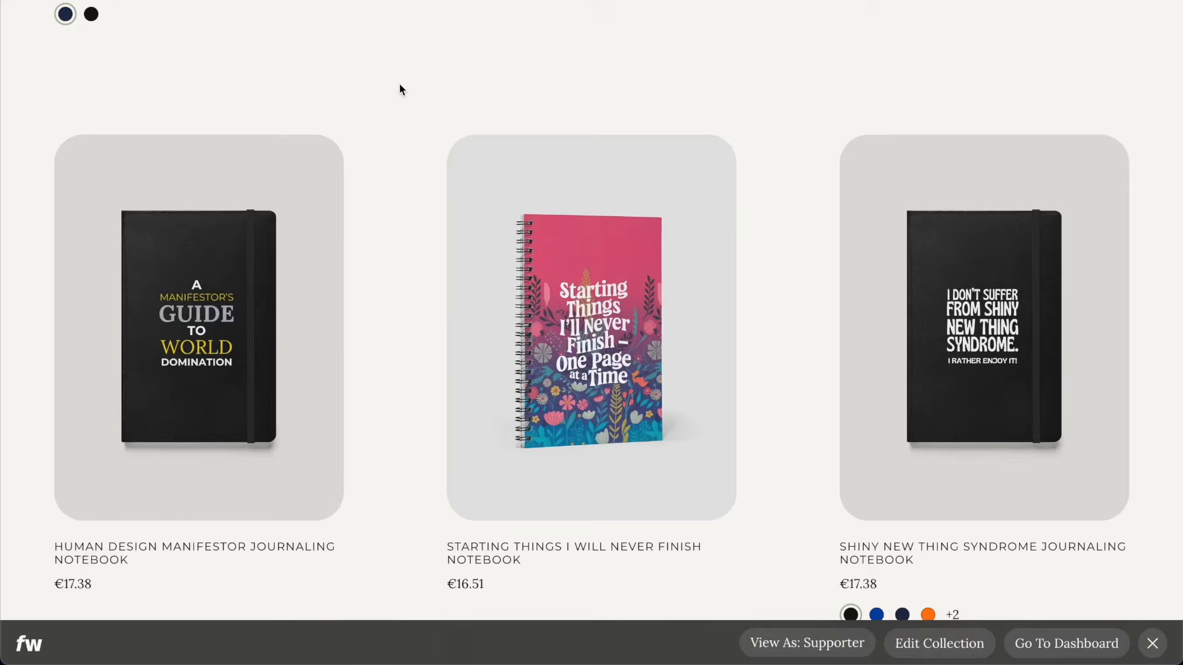
scroll(400, 85, "up", 20)
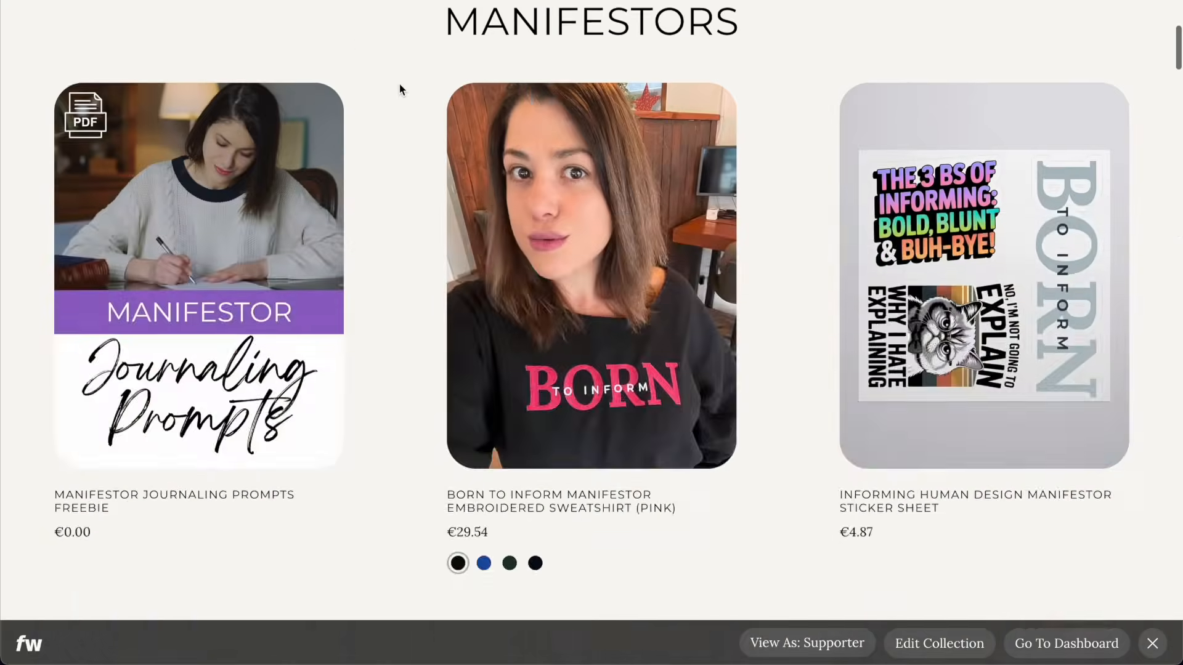
scroll(400, 84, "up", 10)
left_click(260, 34)
left_click(256, 31)
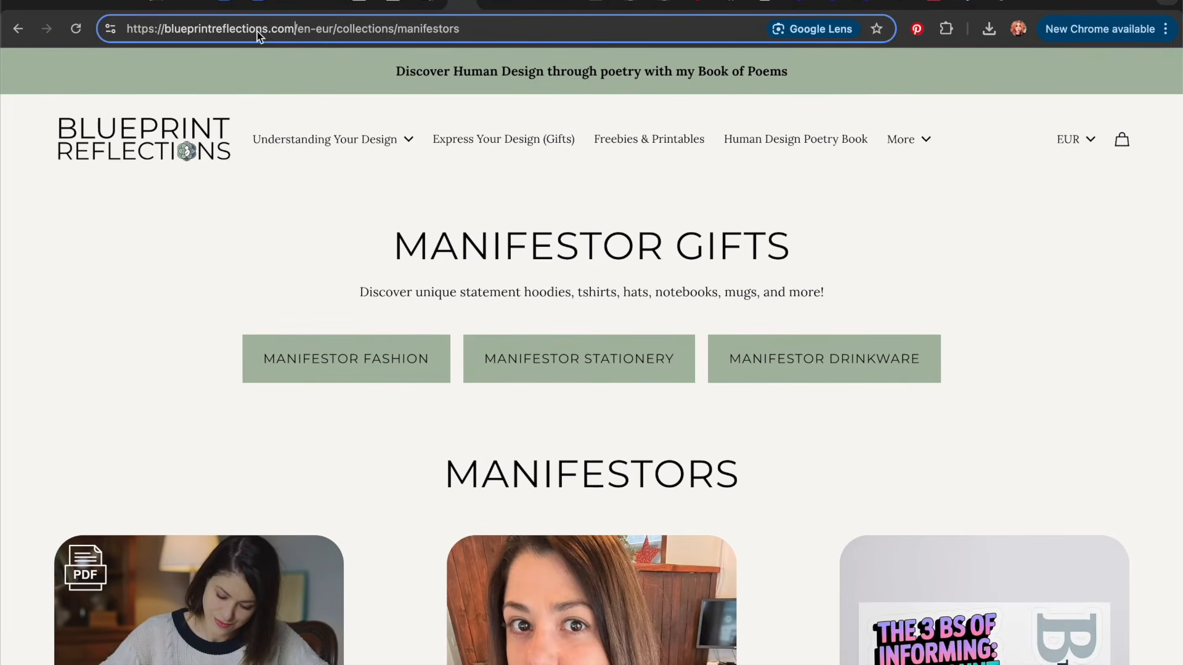
key("shift+super+Left")
key("super+c")
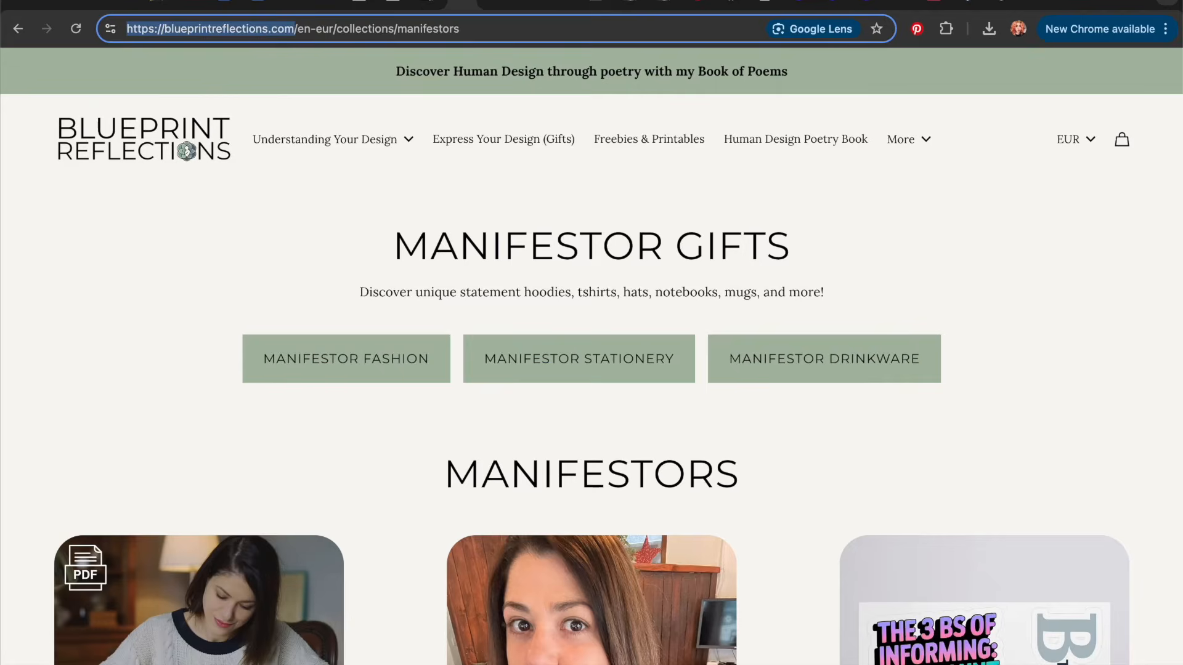
Step: Link the words "Blueprint Reflections" in the Substack footer to the copied website address
left_click(636, 5)
left_click_drag(466, 219, 607, 220)
left_click(570, 119)
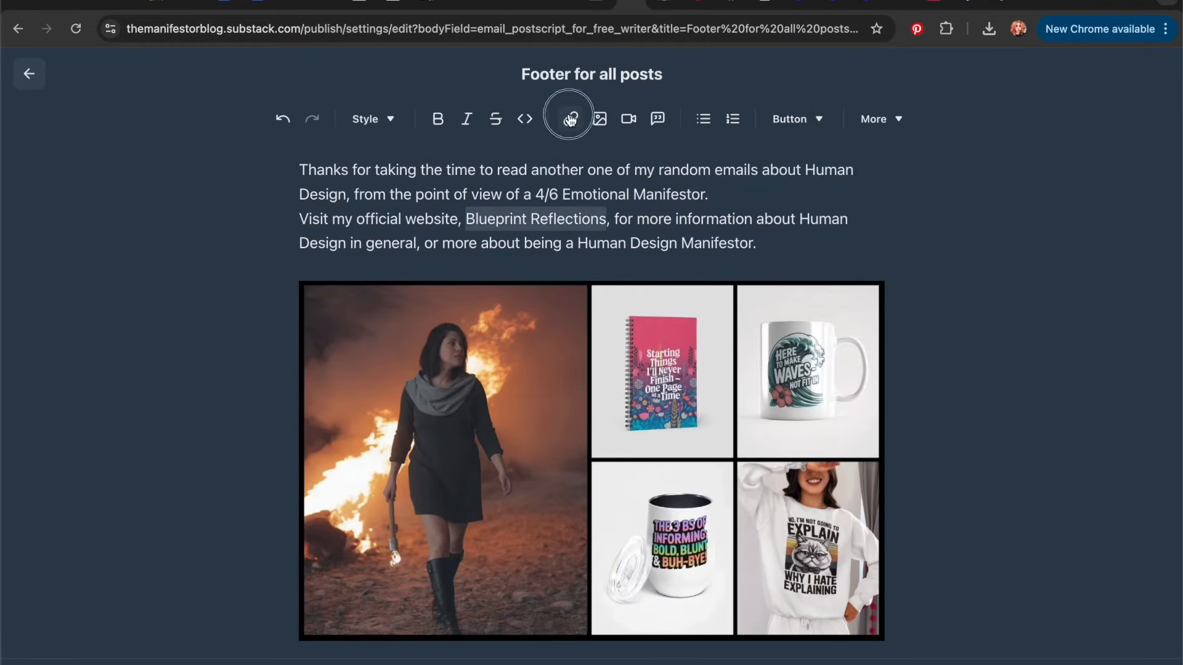
key("super+v")
left_click(498, 365)
left_click(737, 210)
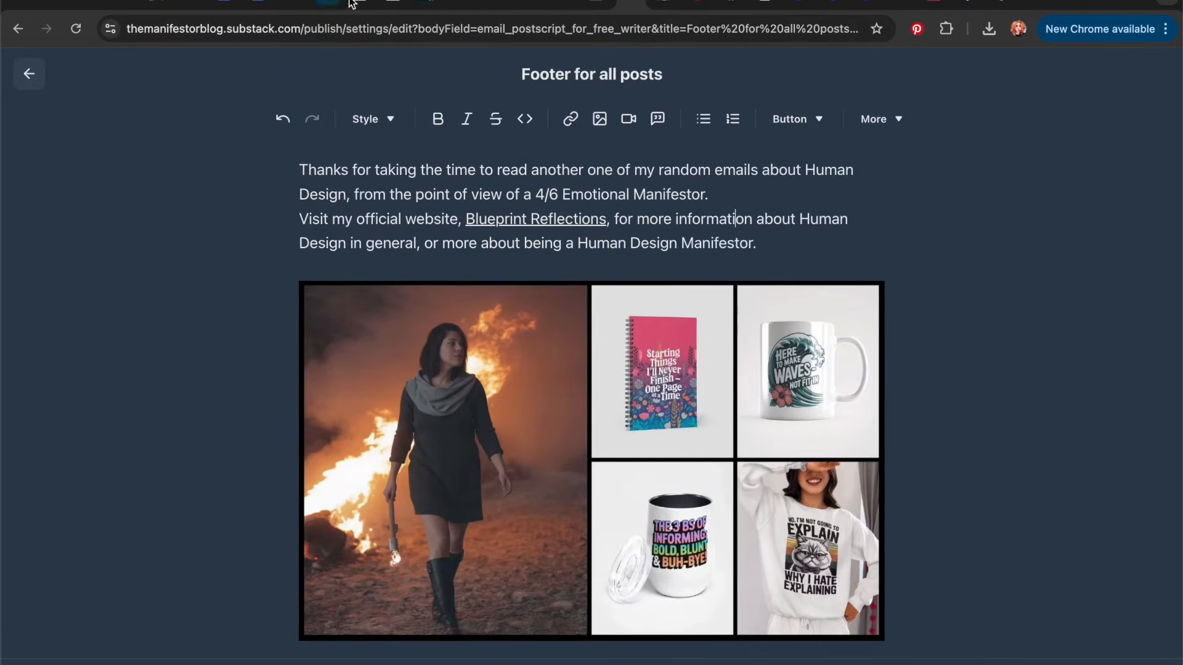
Step: Open the website's Understanding Your Design page, remove "/en-eur" from its address and copy the shortened address
left_click(459, 5)
left_click(332, 140)
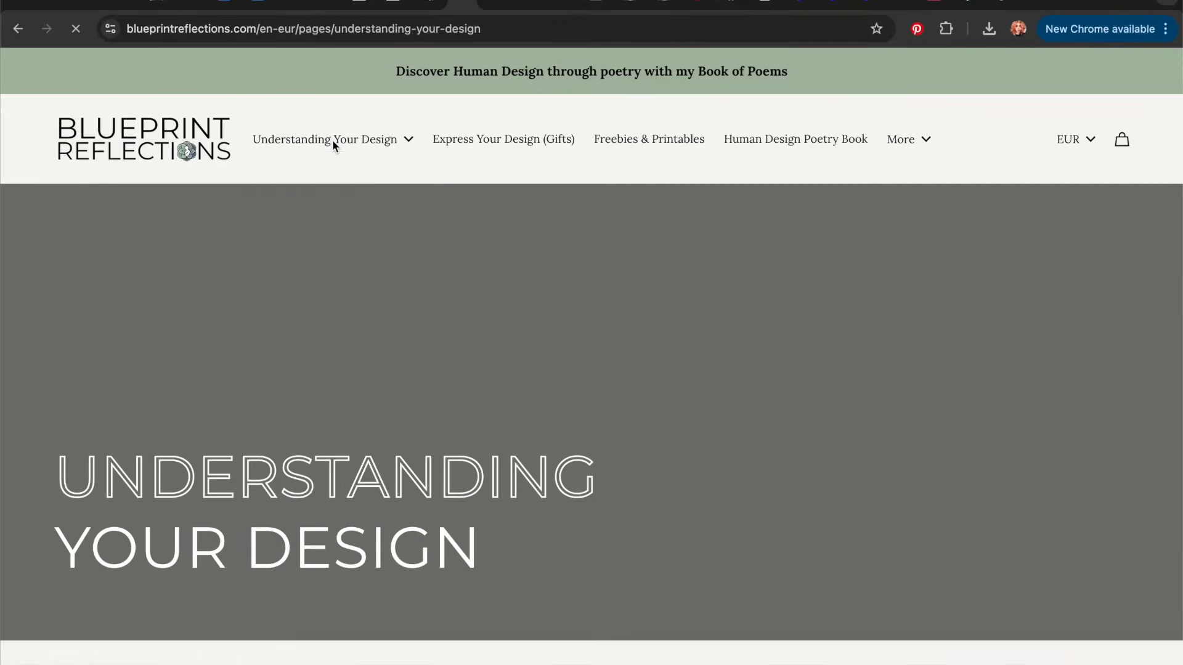
left_click(324, 29)
left_click(342, 29)
key("BackSpace")
key("BackSpace")
key("BackSpace")
key("BackSpace")
key("BackSpace")
key("BackSpace")
key("BackSpace")
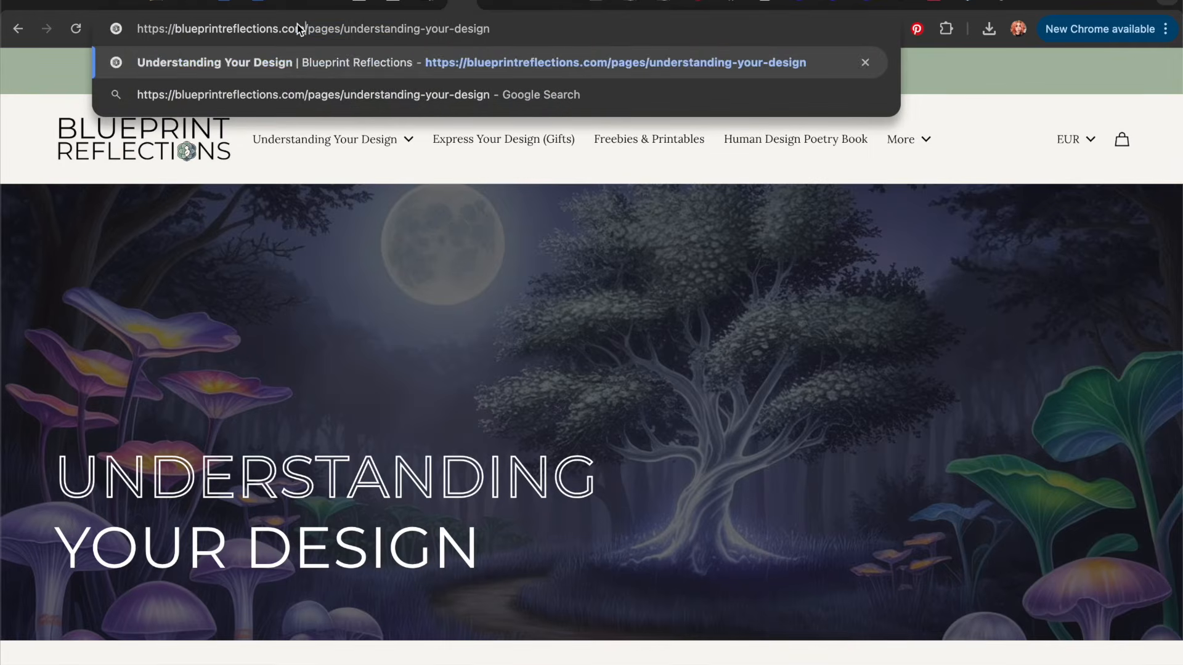
key("super+a")
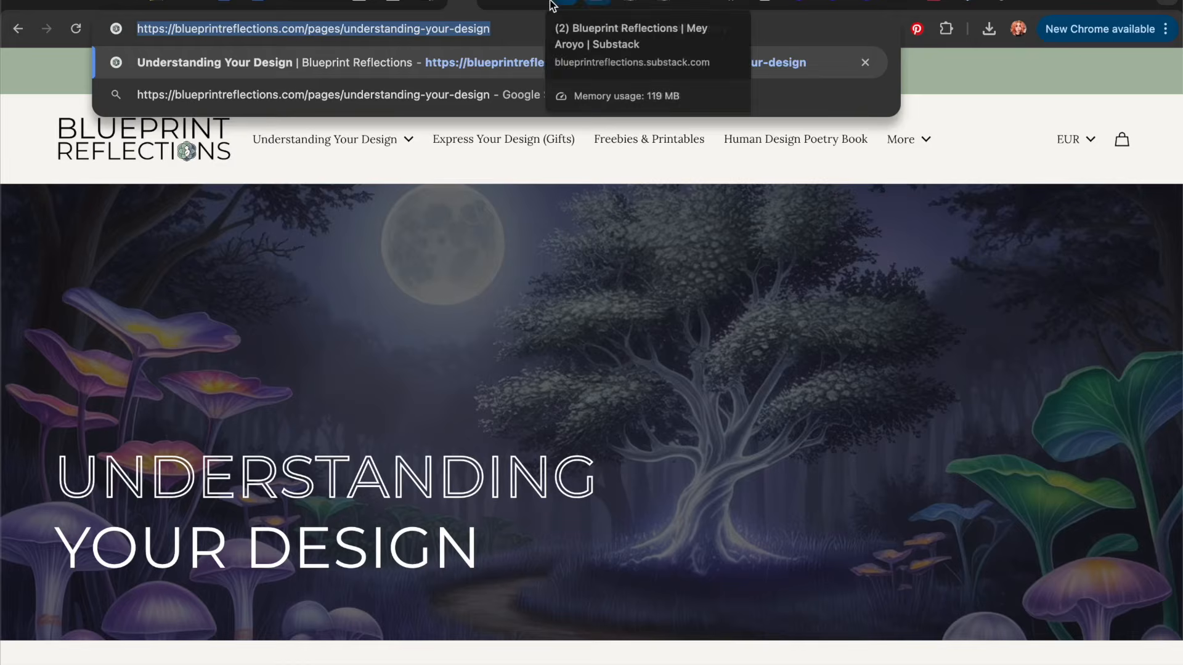
Step: Link the words "Human Design in general" in the Substack footer to the copied Understanding Your Design address
left_click(625, 3)
left_click(672, 222)
left_click_drag(800, 220, 418, 242)
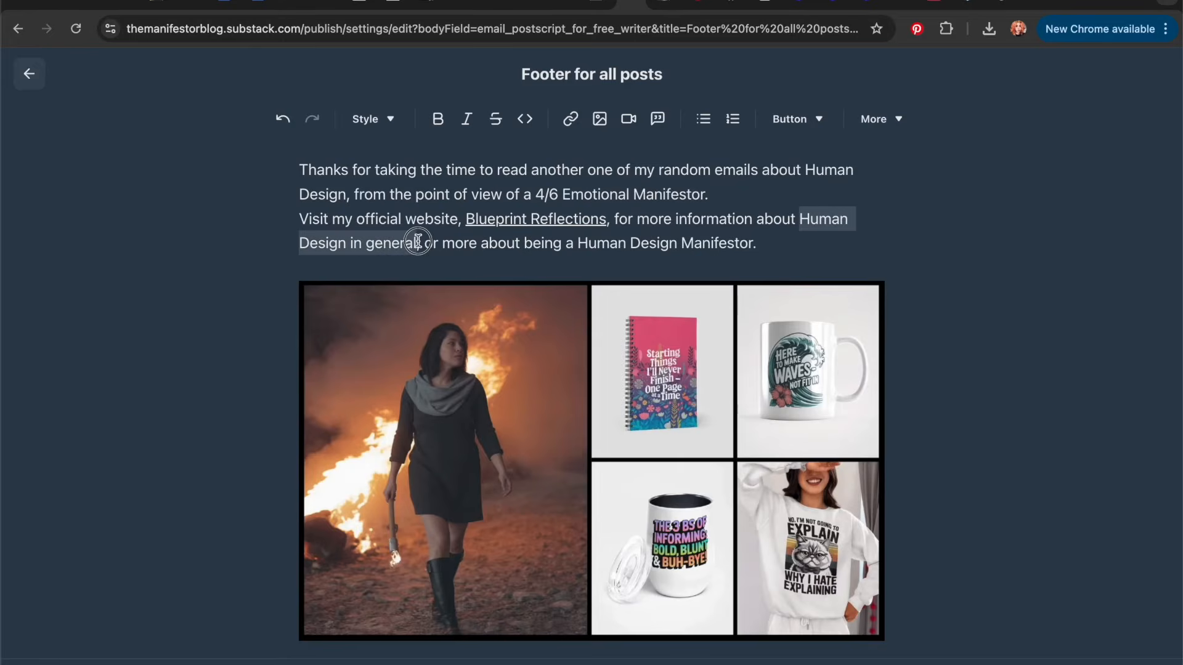
left_click(571, 119)
key("ctrl+v")
left_click(450, 391)
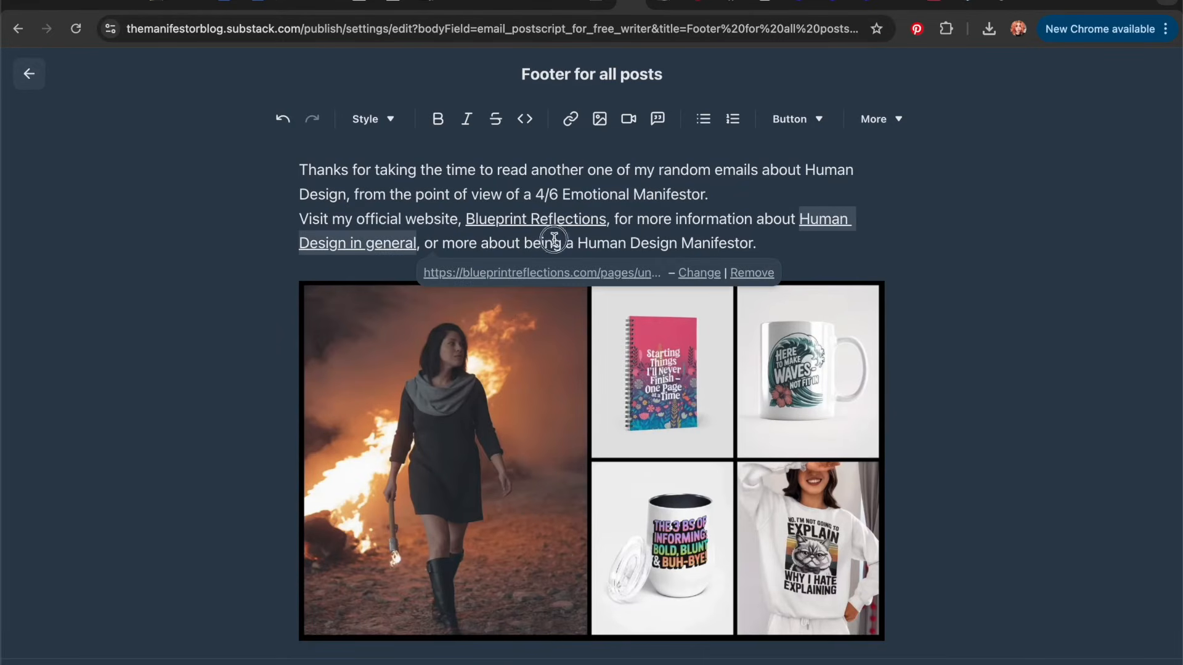
Step: Return to the Understanding Your Design page and open the Manifestors page from its section on each type
left_click(462, 3)
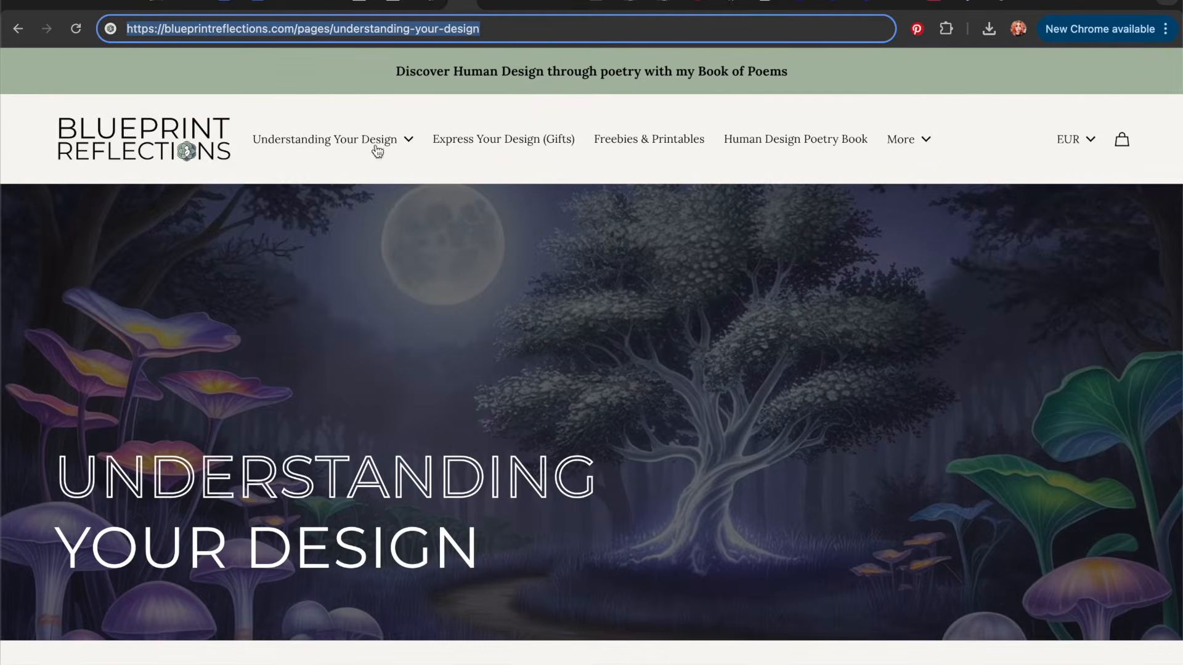
scroll(354, 359, "down", 15)
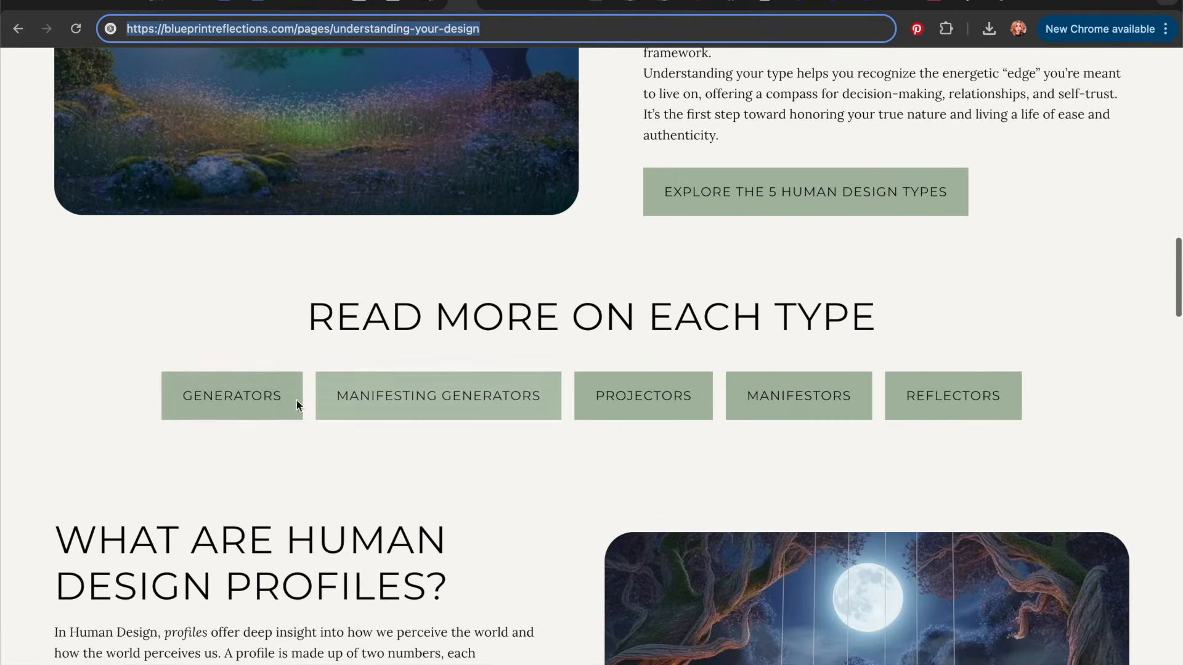
left_click(797, 400)
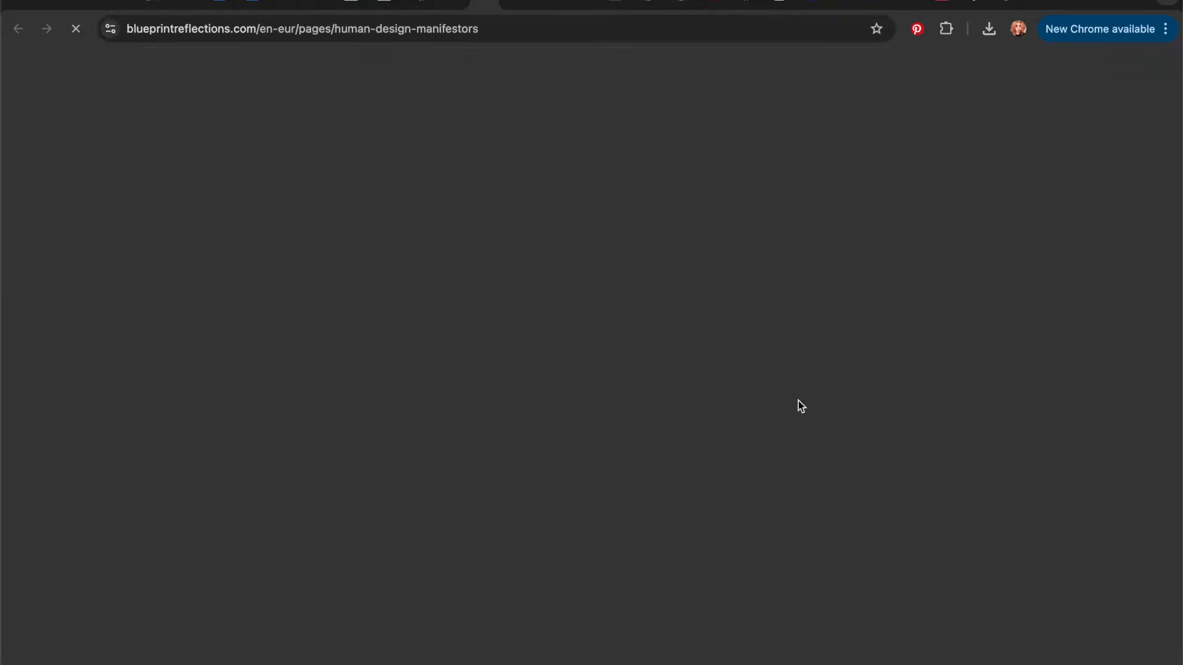
Step: Remove "/en-eur" from the Human Design Manifestors page address and copy the shortened address
left_click(304, 32)
key("BackSpace")
key("BackSpace")
key("BackSpace")
key("BackSpace")
key("BackSpace")
key("BackSpace")
key("BackSpace")
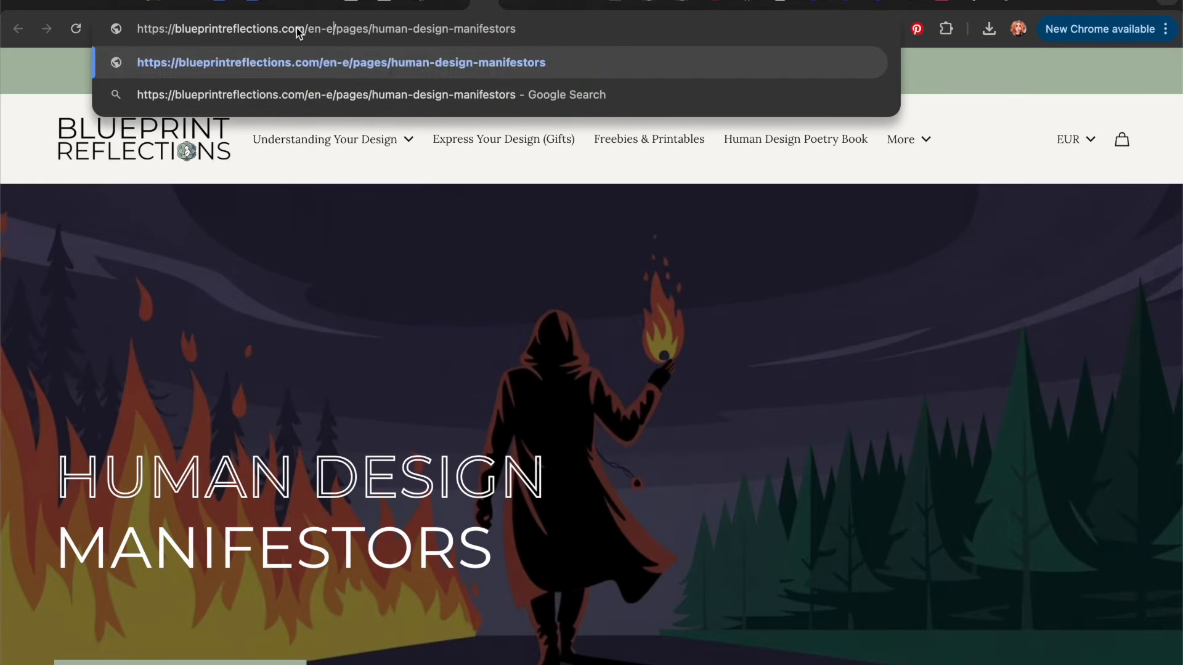
key("super+a")
key("ctrl+c")
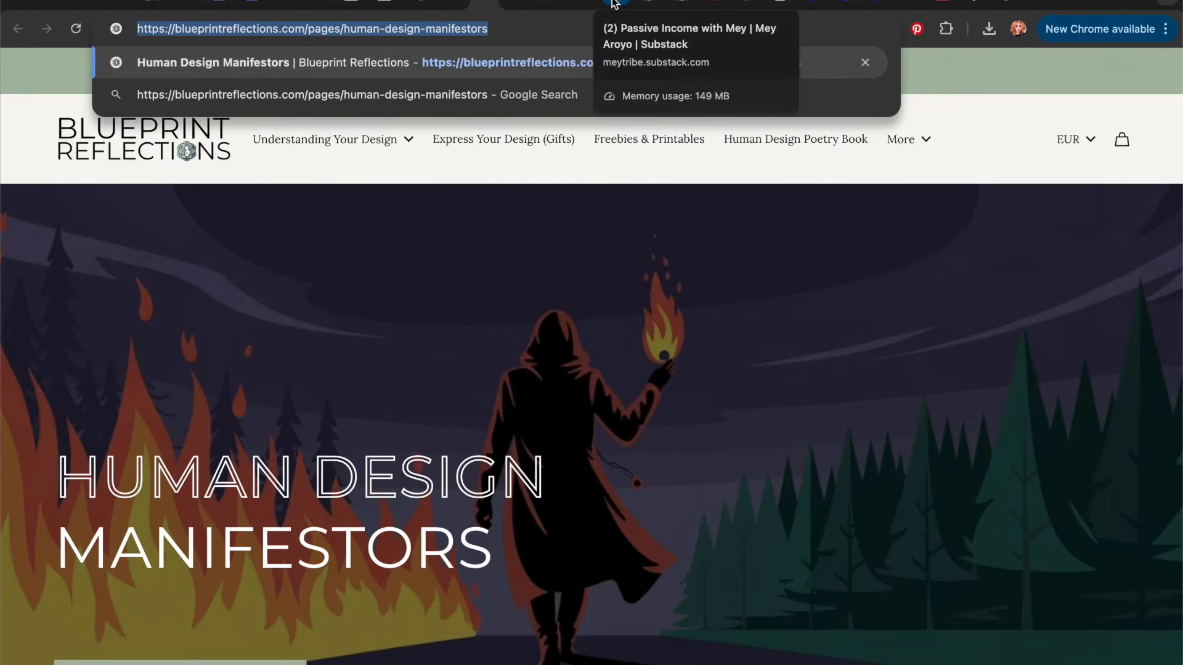
Step: Link the words "Human Design Manifestor" in the Substack footer to the copied Human Design Manifestors page address
left_click(614, 3)
left_click_drag(581, 239, 751, 238)
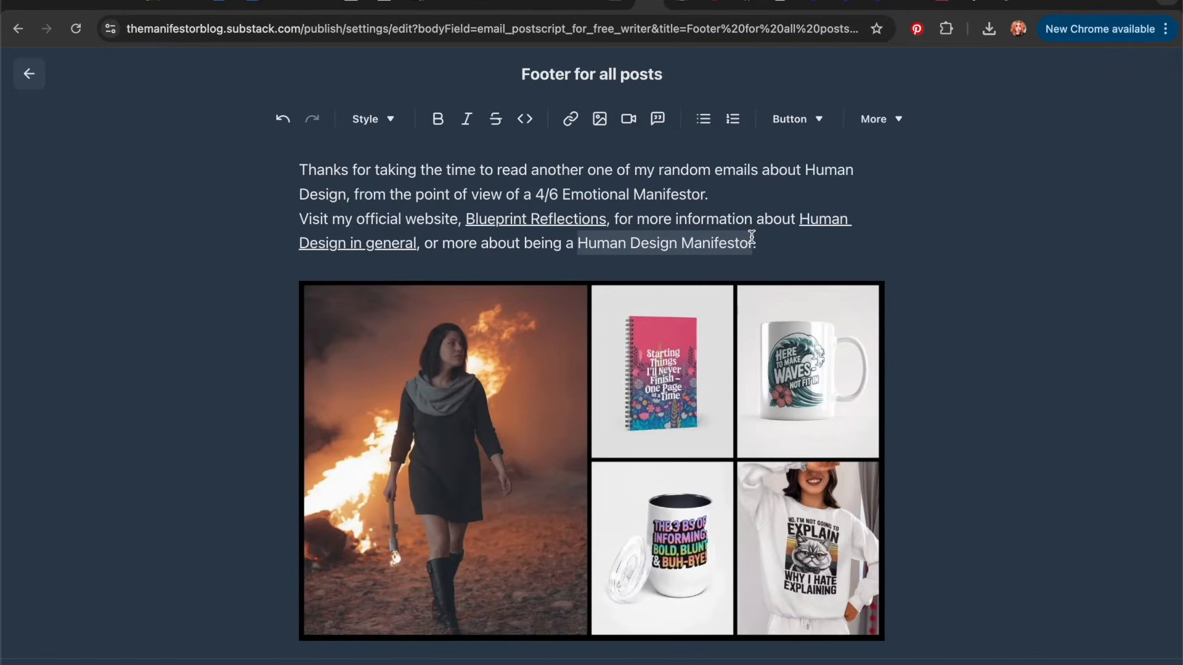
left_click(571, 129)
key("ctrl+v")
left_click(608, 388)
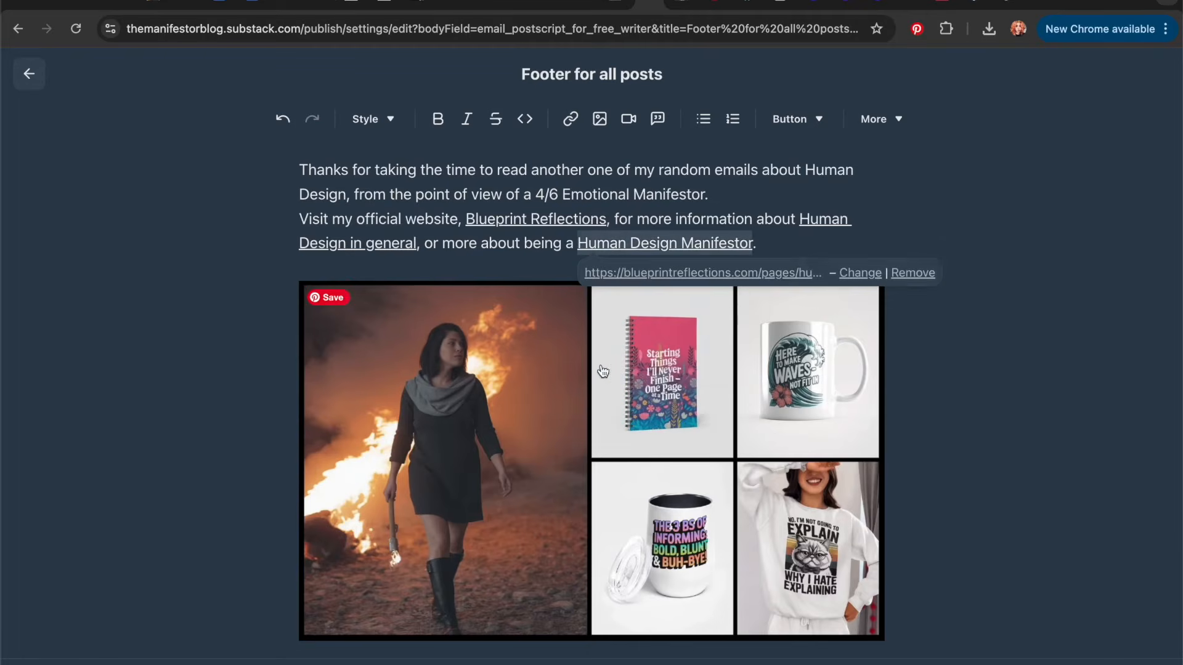
left_click(471, 185)
scroll(472, 185, "down", 4)
scroll(472, 191, "up", 3)
Step: Select the collage image in the footer, and open the Manifestor Gifts collection from the website's Human Design Manifestors page
left_click(482, 308)
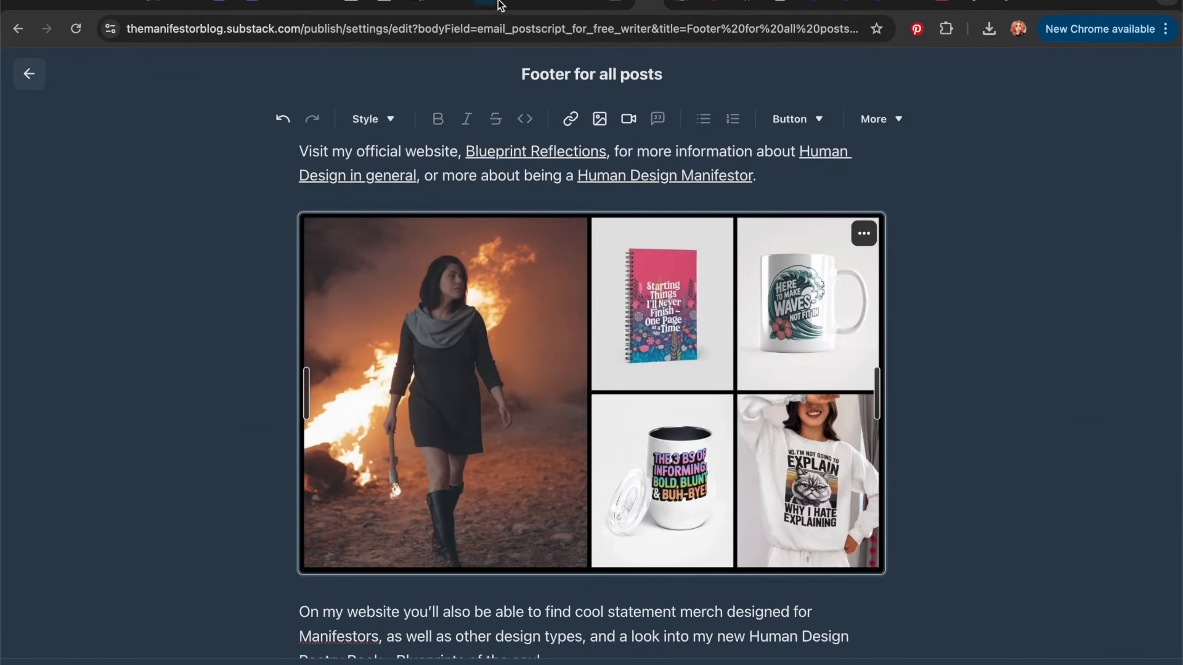
left_click(500, 5)
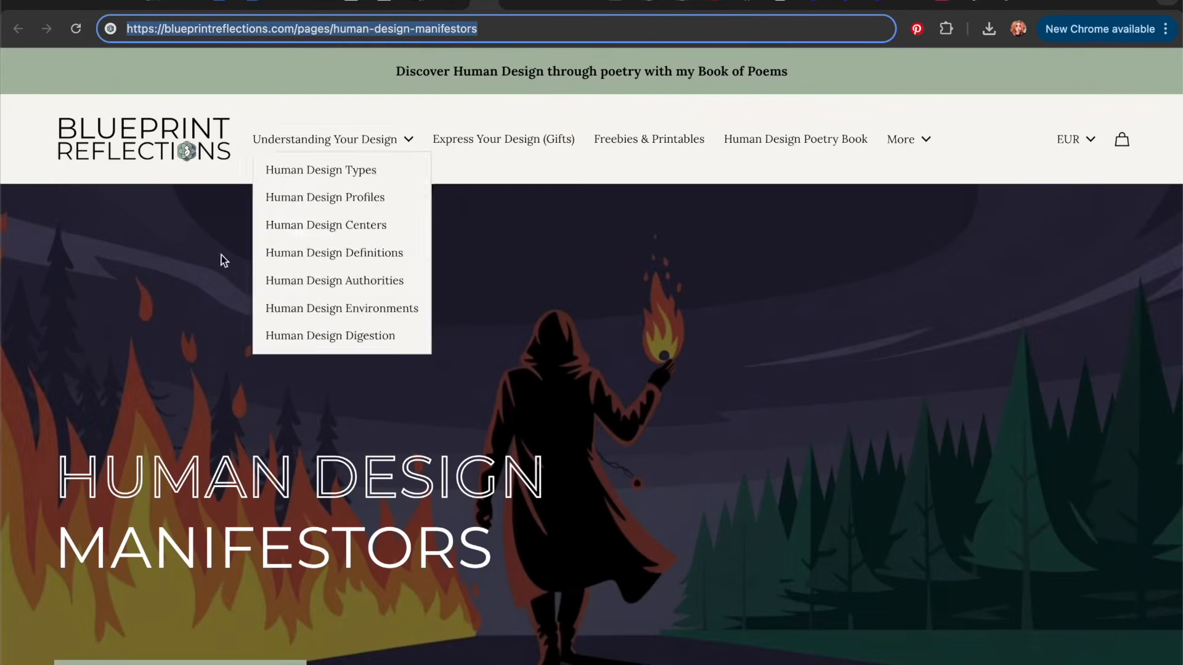
scroll(224, 261, "down", 3)
left_click(211, 483)
Step: Remove "/en-eur" from the Manifestor Gifts collection address and copy the shortened address
left_click(316, 31)
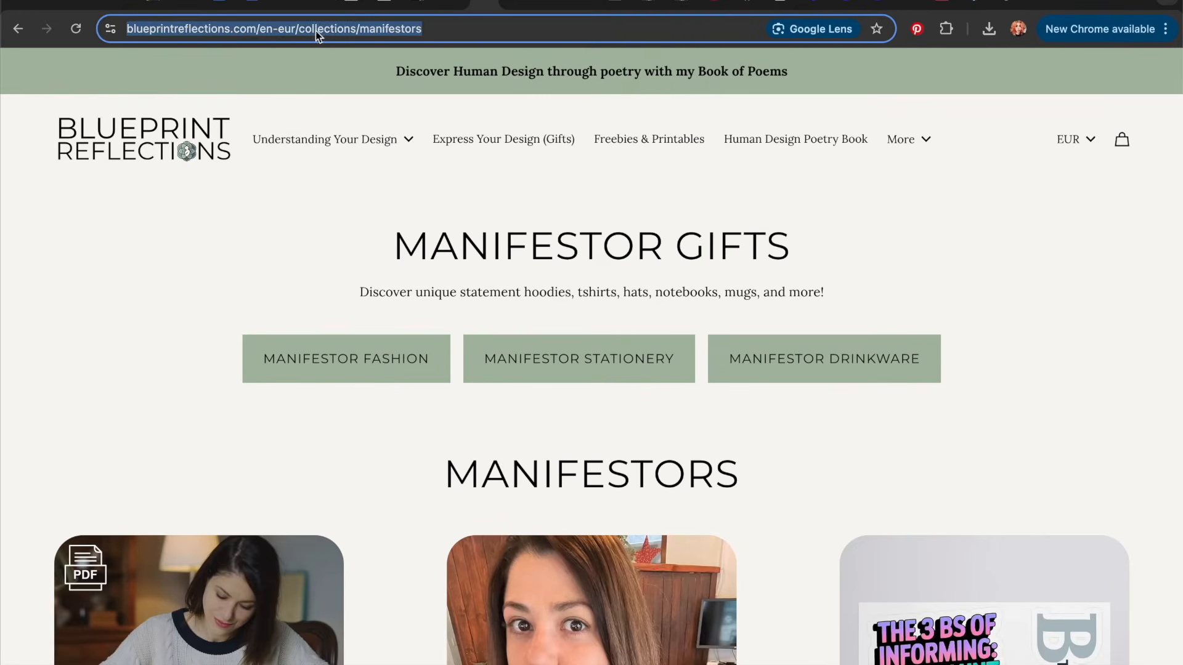
left_click(295, 31)
key("BackSpace")
key("BackSpace")
key("BackSpace")
key("BackSpace")
key("BackSpace")
key("BackSpace")
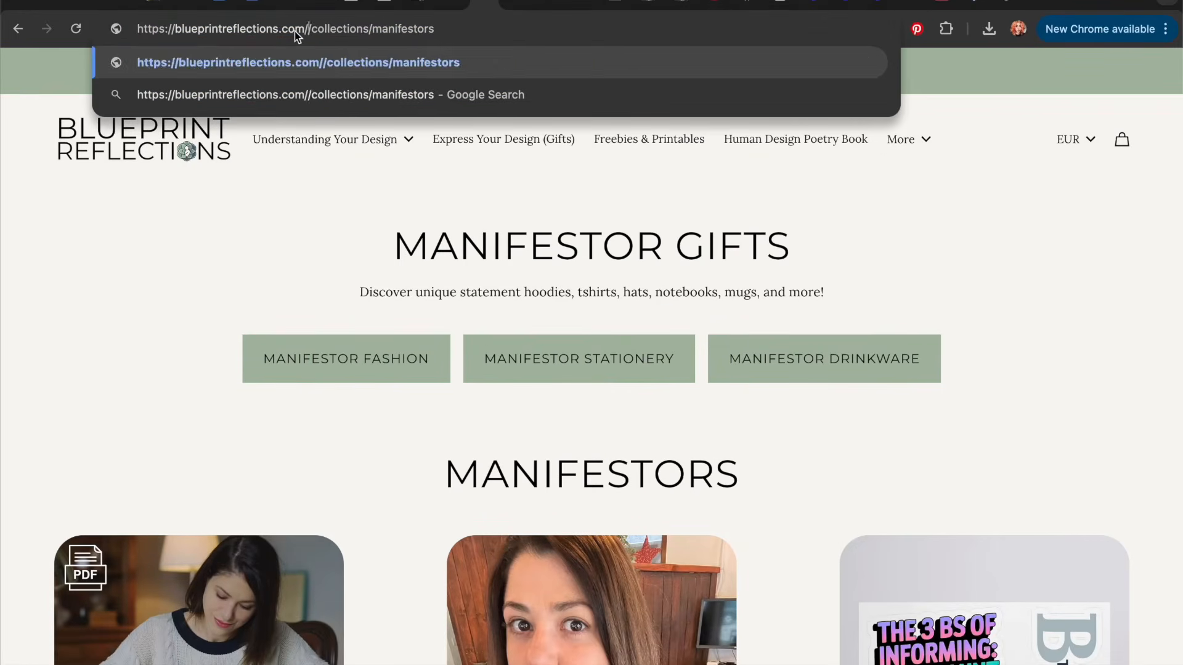
key("super+a")
key("super+c")
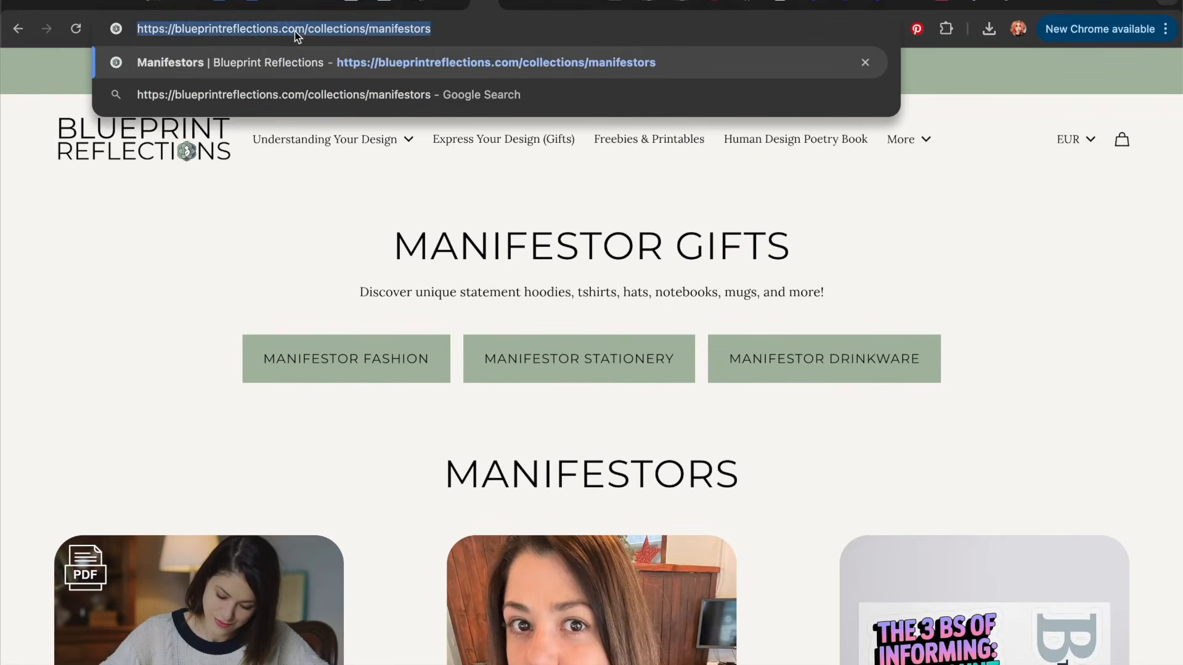
Step: Link the collage image in the Substack footer to the copied Manifestor Gifts collection address
left_click(641, 9)
left_click(568, 118)
key("super+v")
left_click(333, 616)
scroll(215, 514, "down", 3)
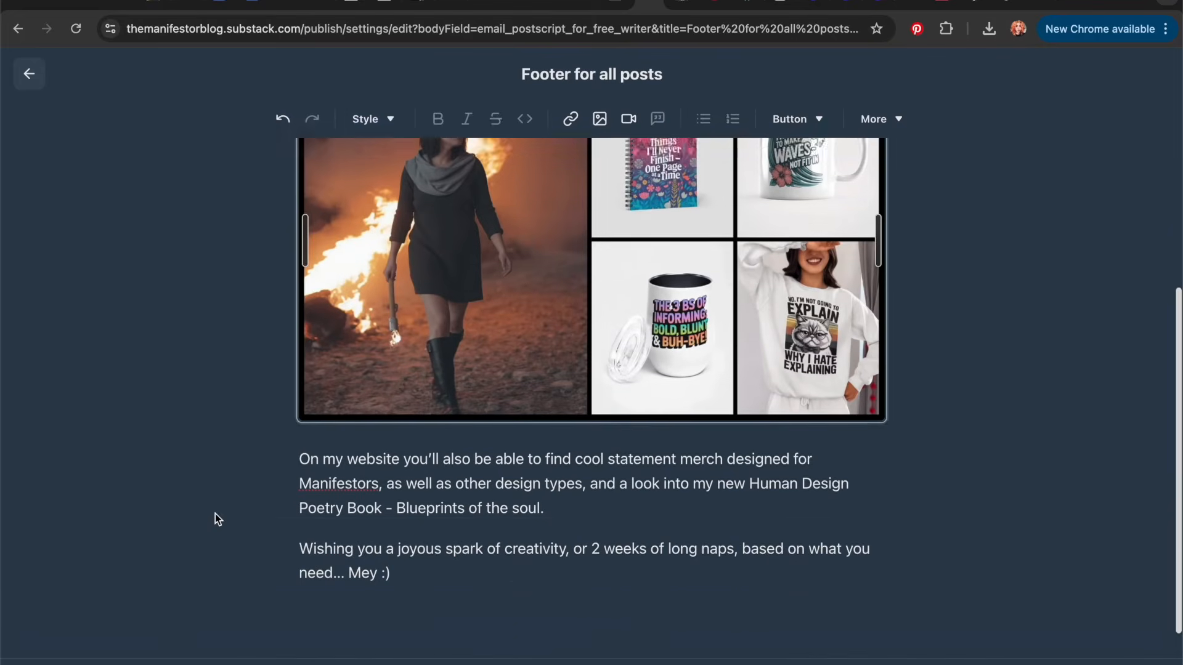
Step: Link the words "statement merch designed for Manifestors" below the collage to the same Manifestor Gifts collection address
left_click(557, 468)
left_click_drag(610, 445, 378, 467)
left_click(570, 119)
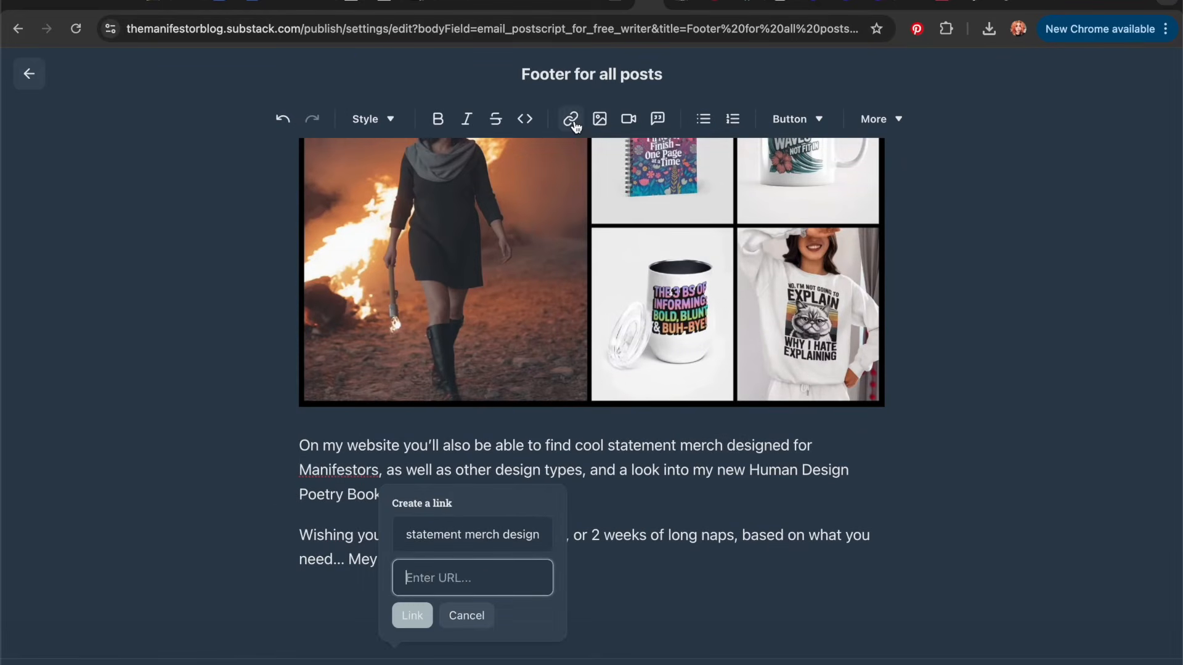
key("super+v")
left_click(411, 616)
left_click(476, 462)
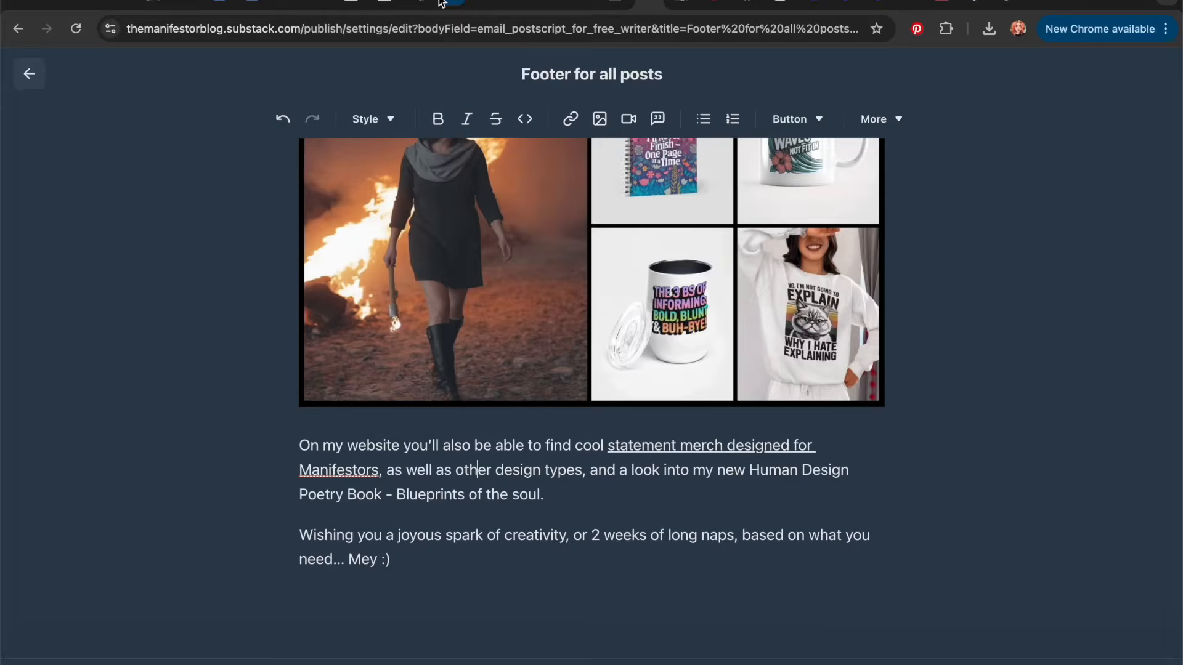
Step: Open the website's Human Design Poetry Book page, remove "/en-eur" from its address and copy the shortened address
left_click(459, 1)
scroll(660, 121, "up", 20)
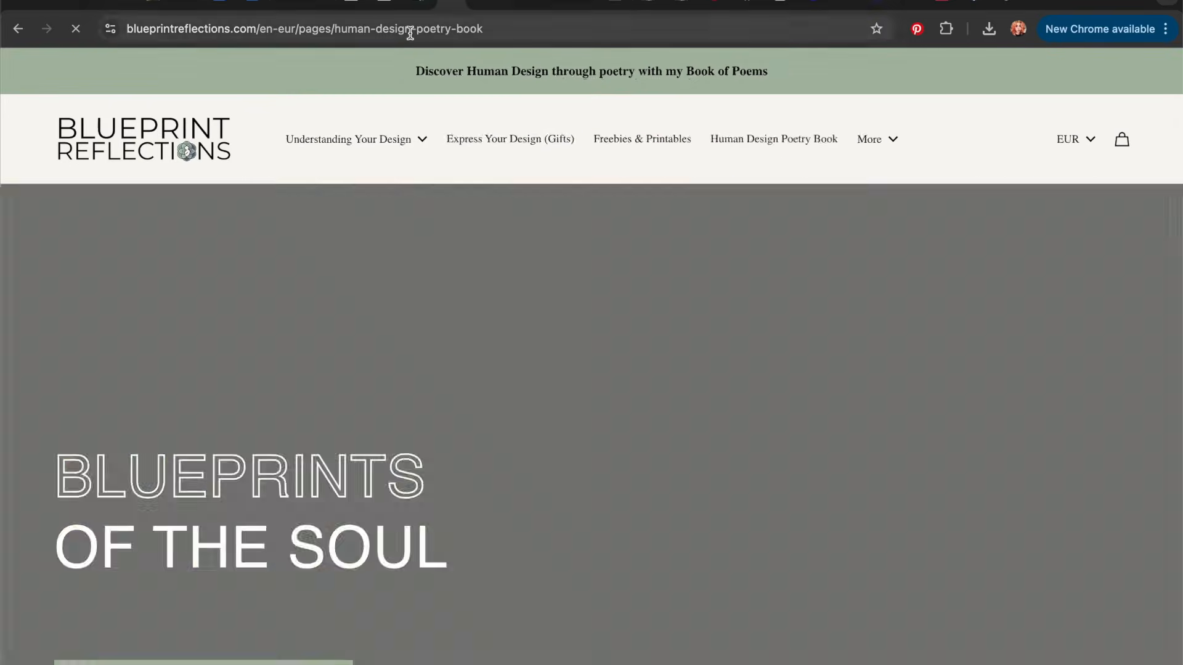
left_click(346, 35)
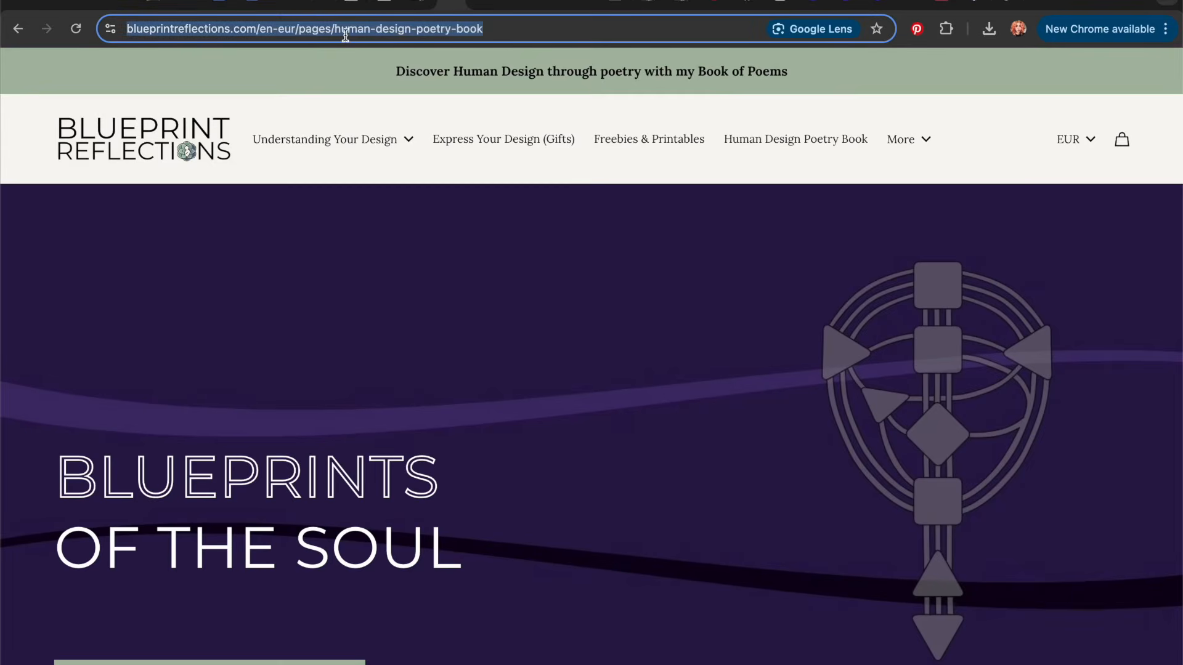
left_click(297, 30)
key("BackSpace")
key("BackSpace")
key("BackSpace")
key("BackSpace")
key("BackSpace")
key("BackSpace")
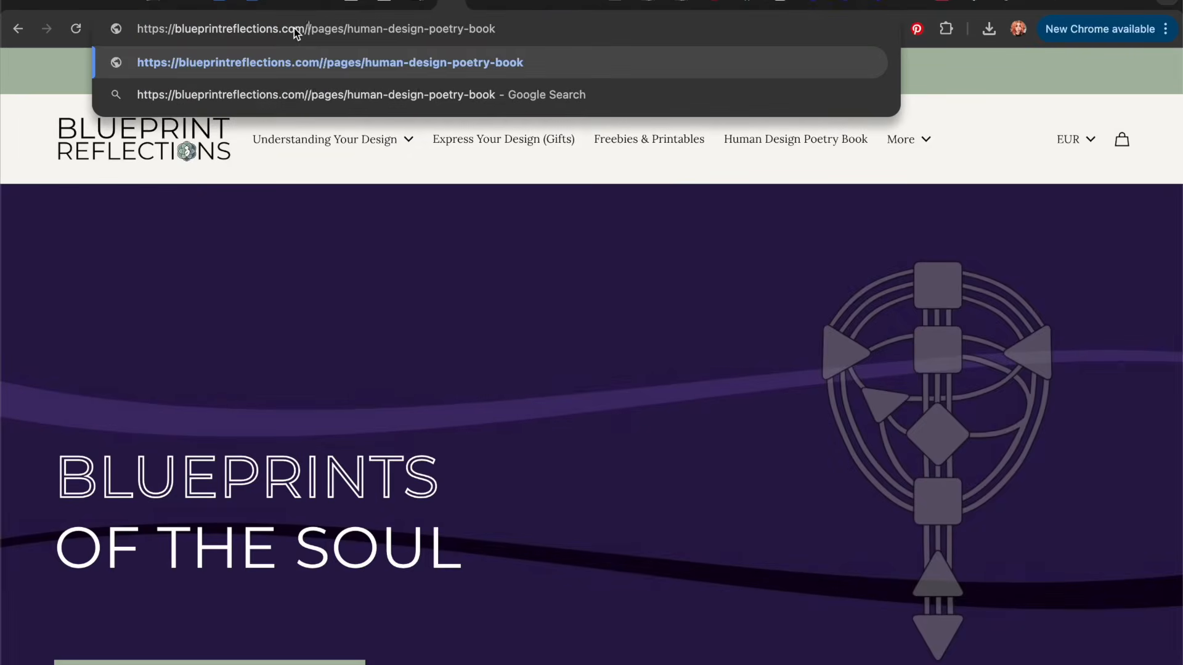
key("super+a")
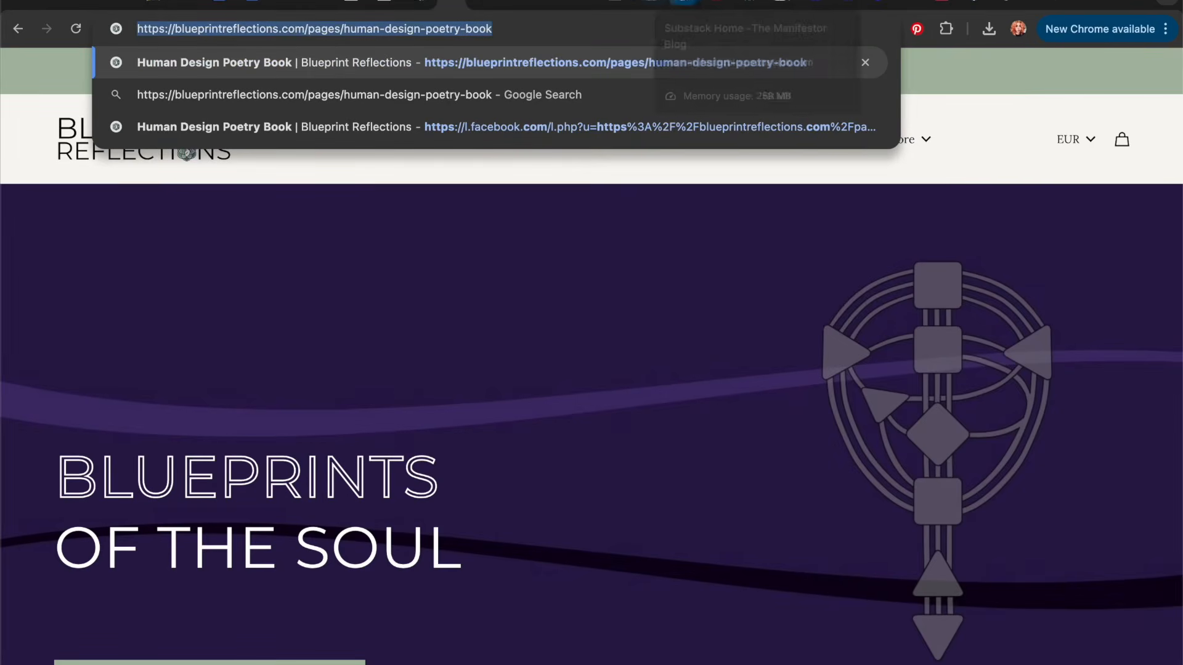
Step: Link the words "Human Design Poetry Book - Blueprints of the soul" in the Substack footer to the copied poetry book address
left_click(681, 3)
left_click(713, 480)
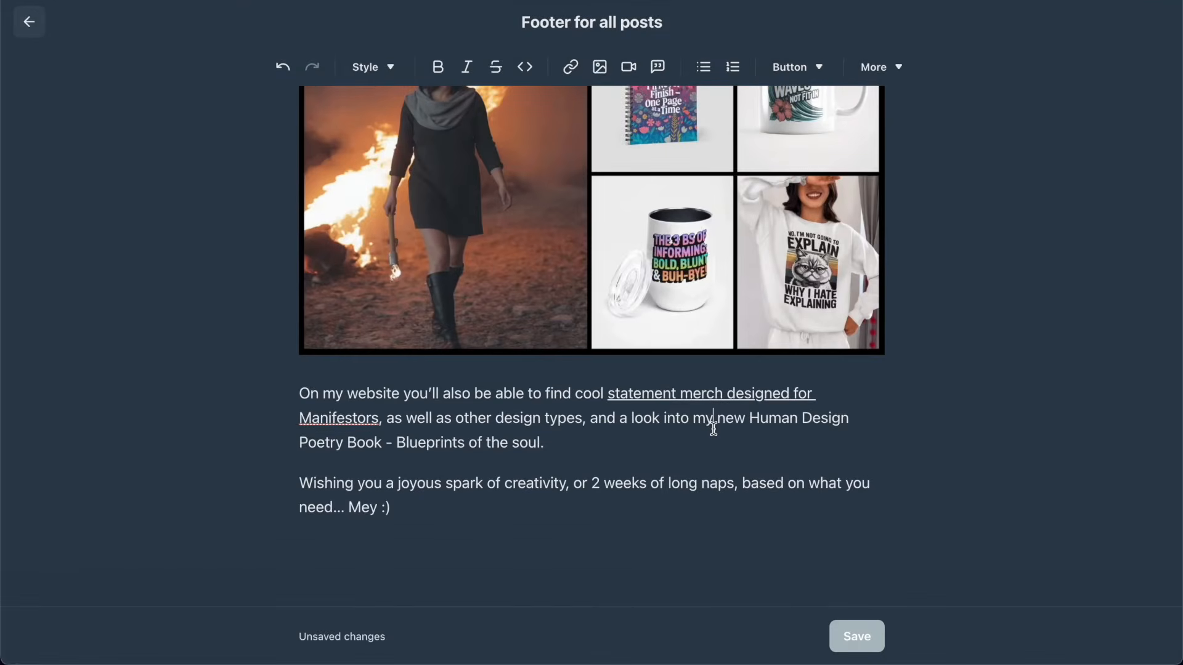
left_click_drag(749, 418, 541, 440)
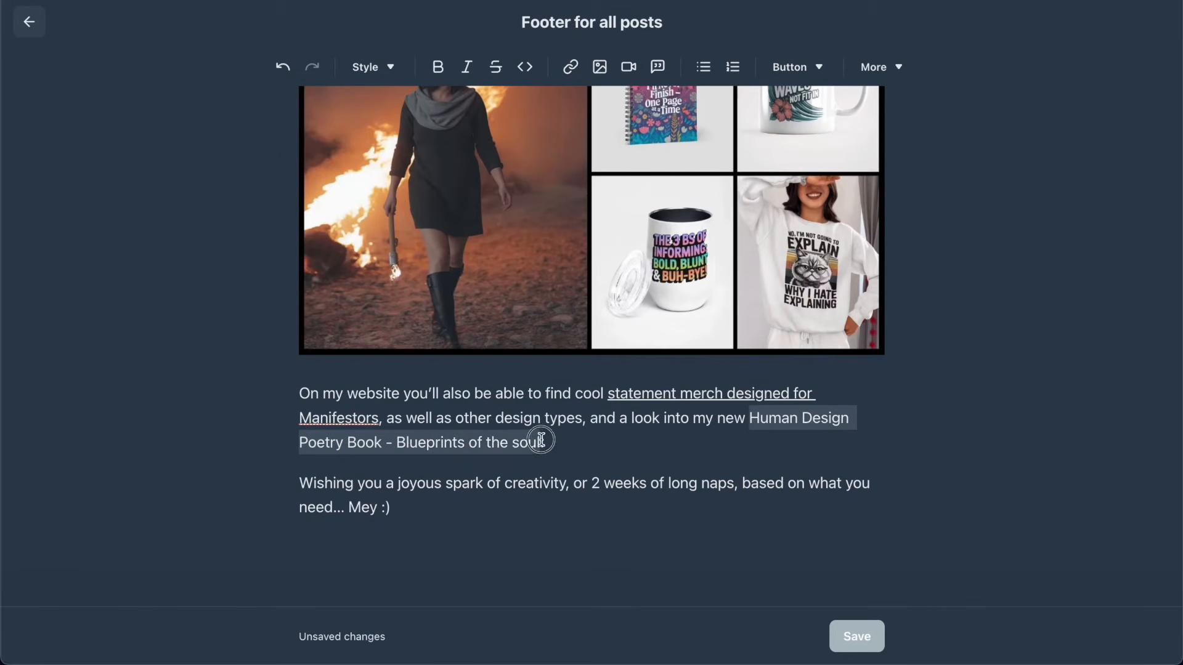
left_click(571, 67)
key("ctrl+v")
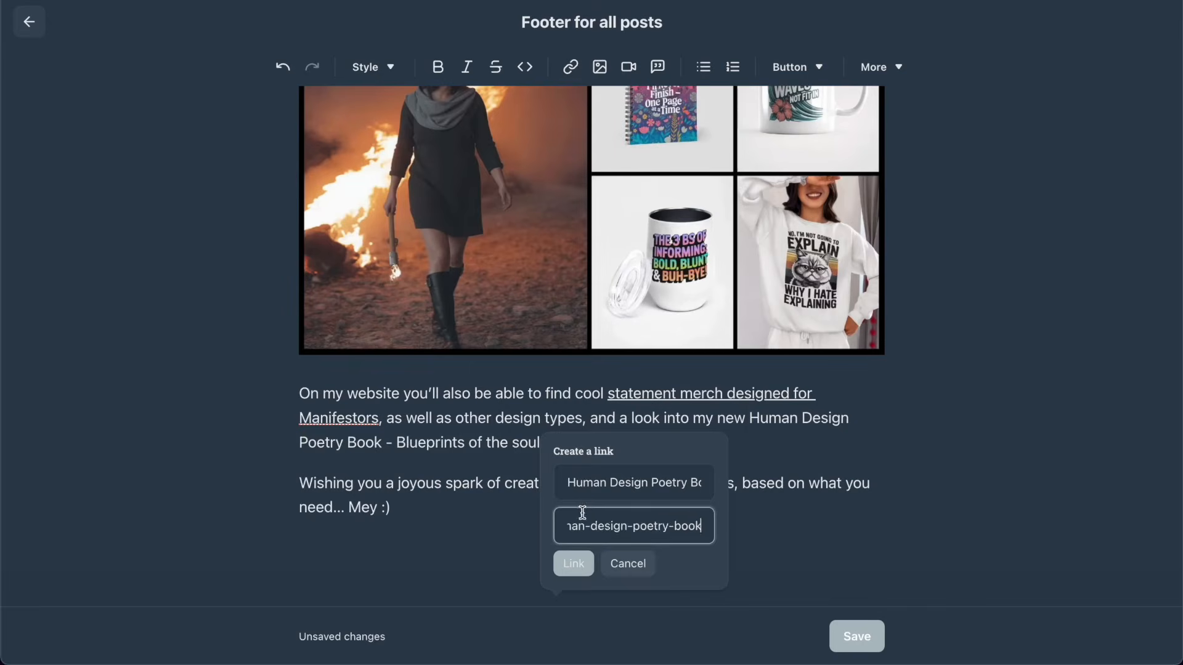
left_click(574, 564)
left_click(409, 487)
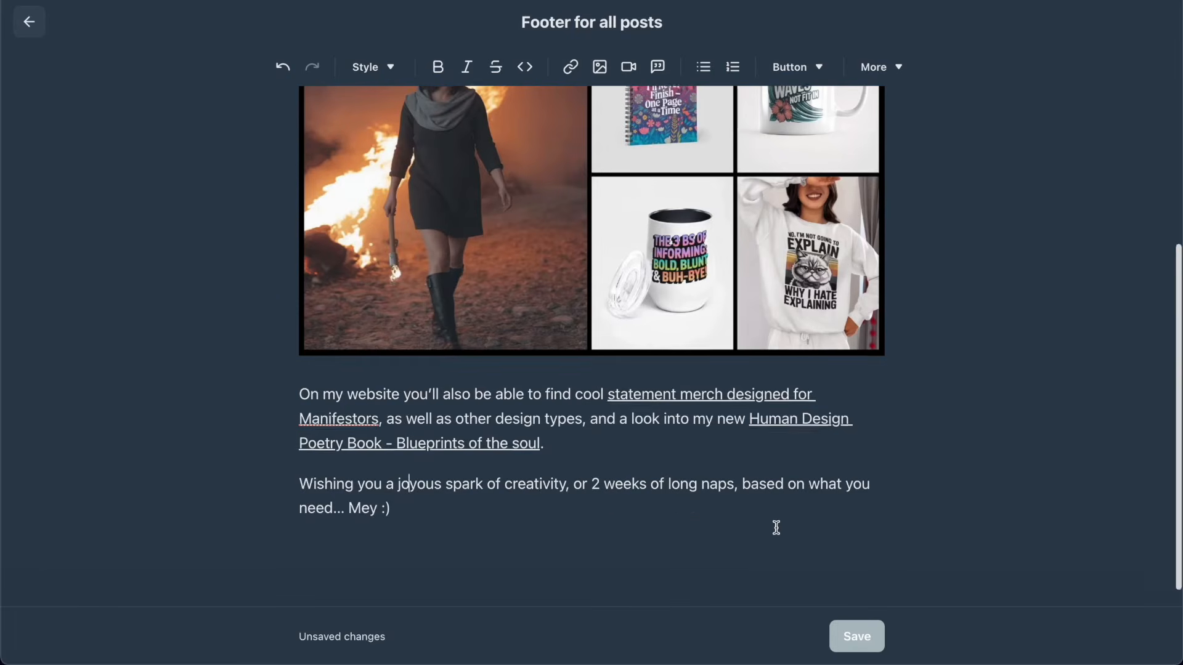
Step: Save the footer for all posts and review its text, collage and links in the email settings
scroll(774, 528, "up", 4)
scroll(773, 534, "down", 4)
left_click(865, 648)
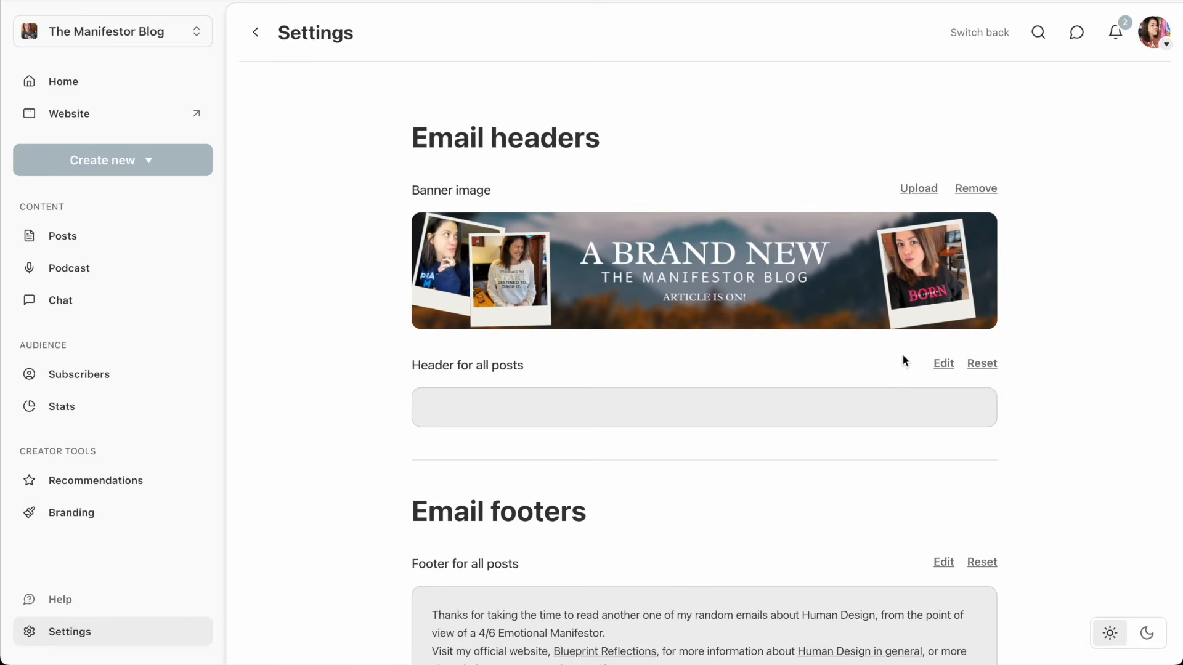
scroll(903, 359, "down", 10)
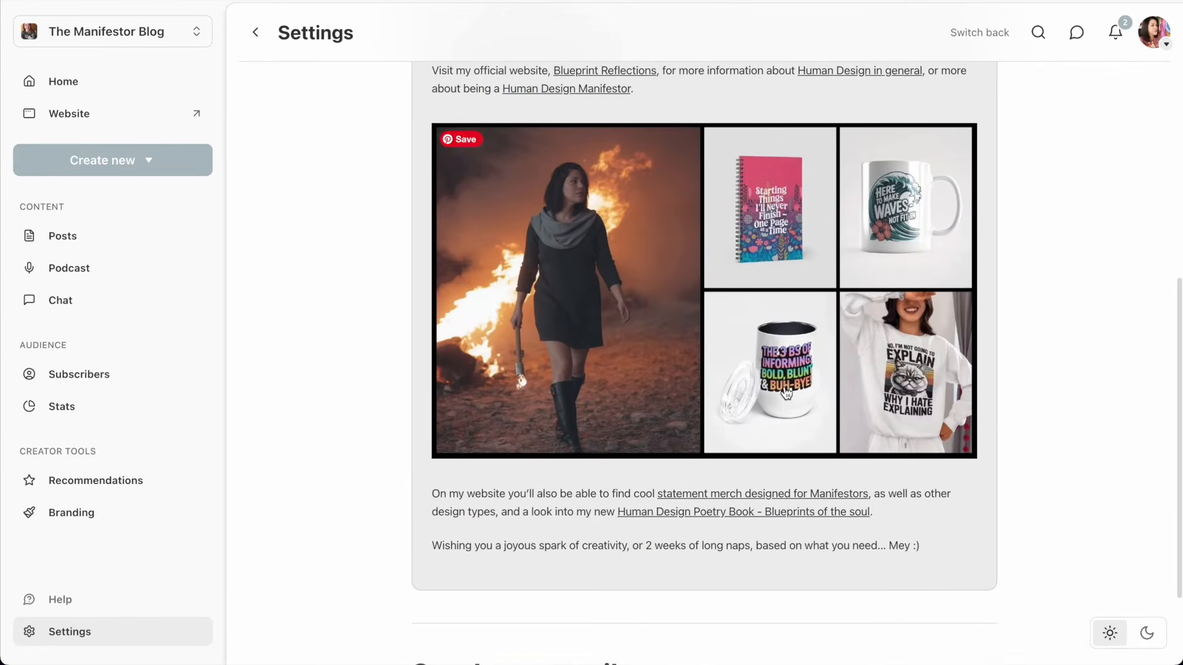
scroll(786, 391, "up", 1)
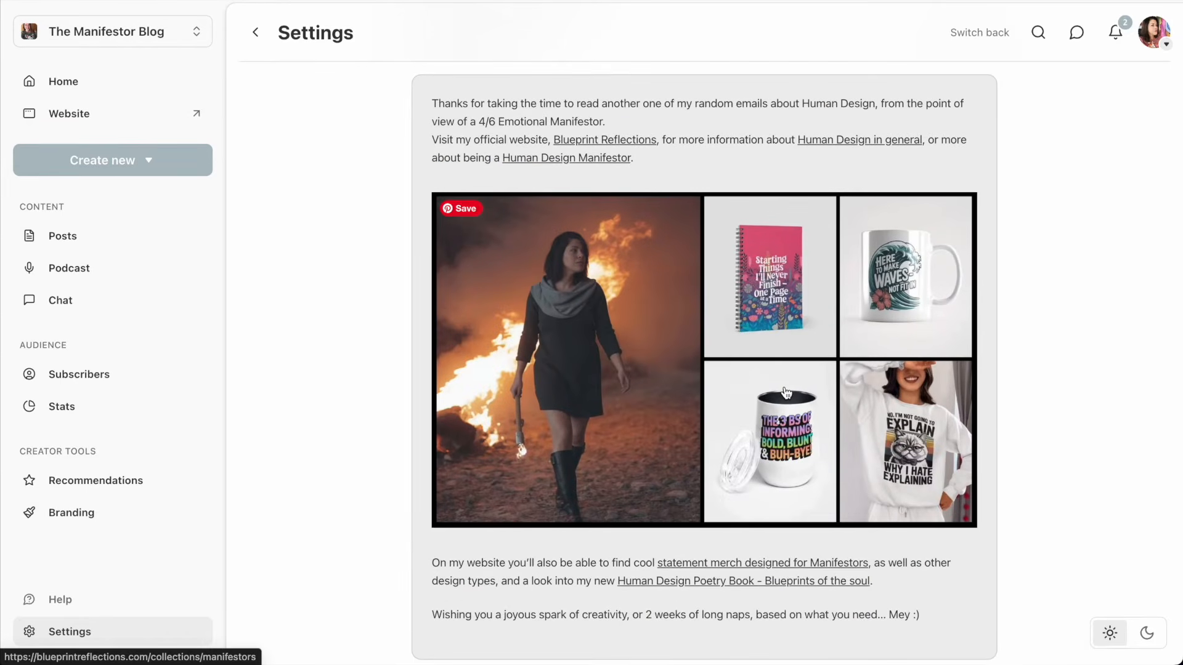
scroll(786, 392, "up", 1)
scroll(786, 392, "up", 1)
scroll(786, 392, "up", 5)
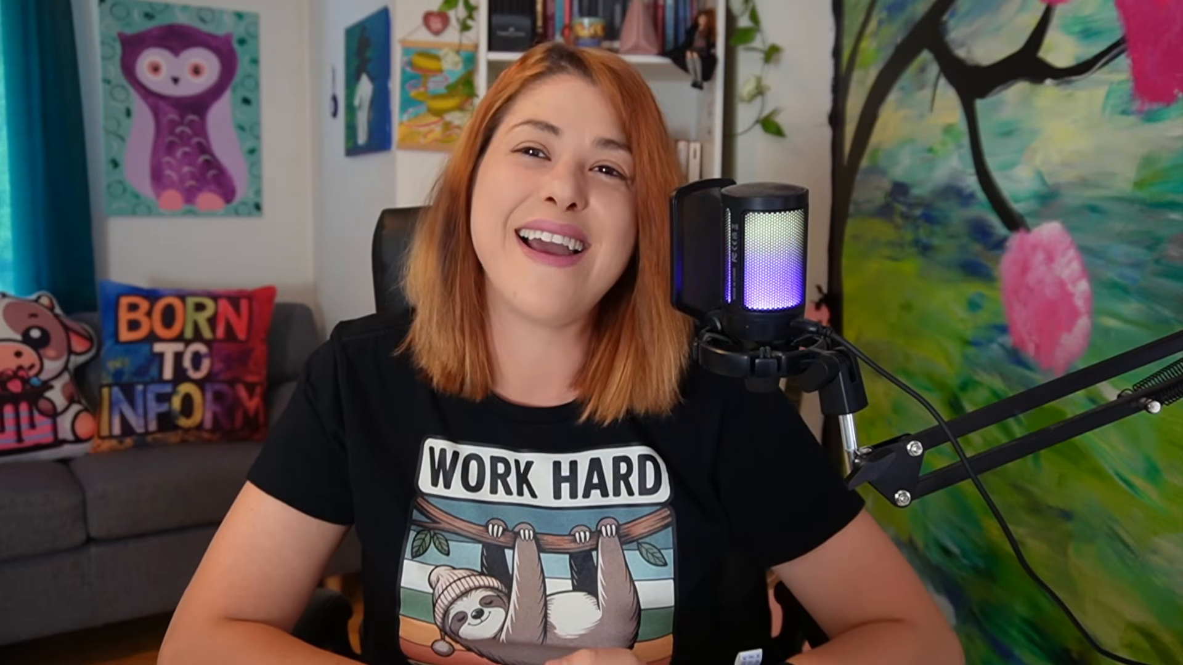